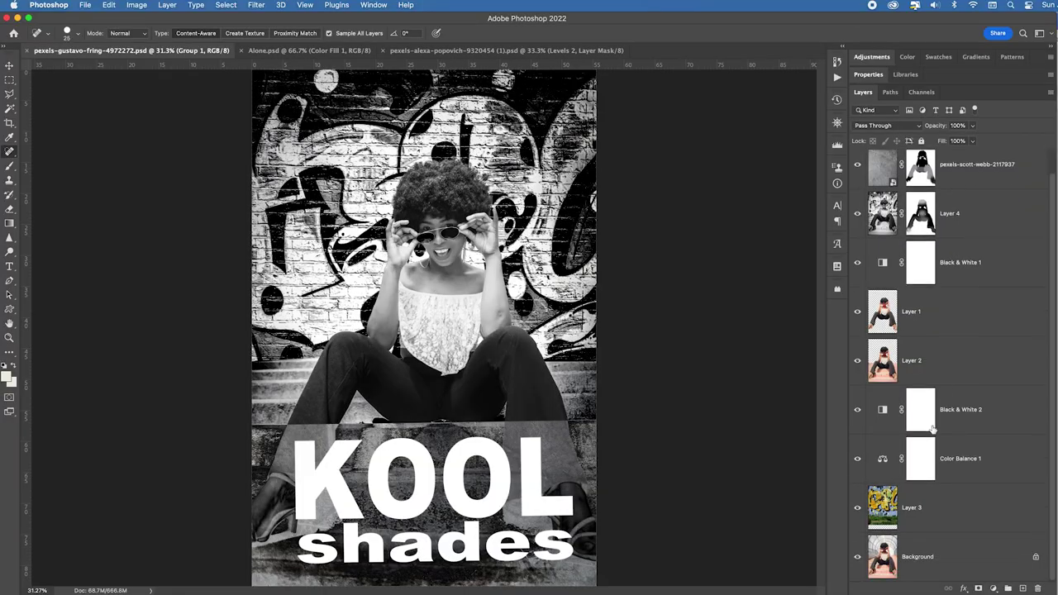
- Hide all layers except the original stair photo, then show only graffiti wall Layer 3 above it
alt+click(858, 559)
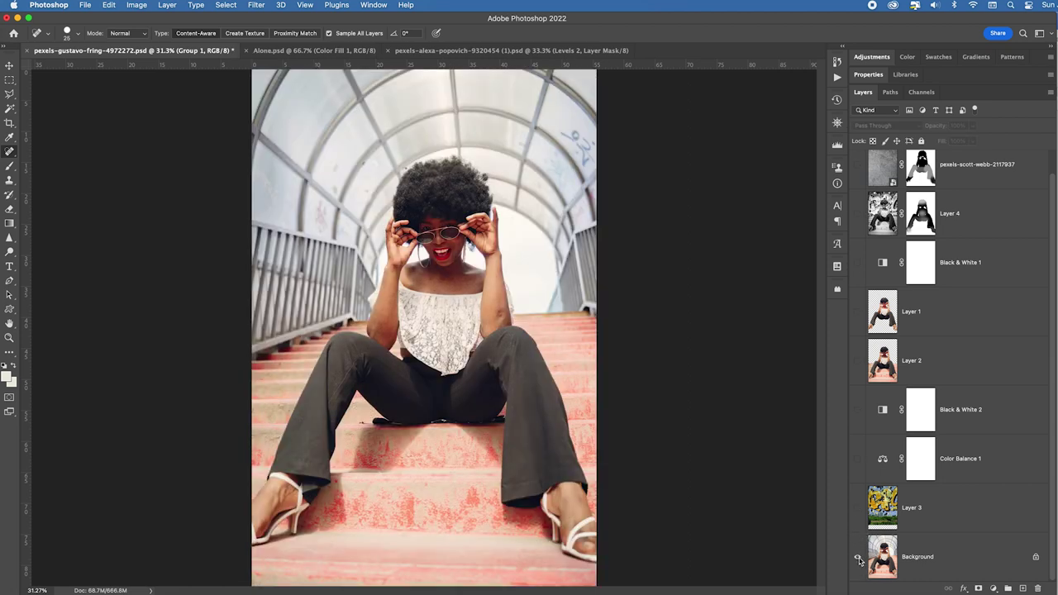
click(858, 510)
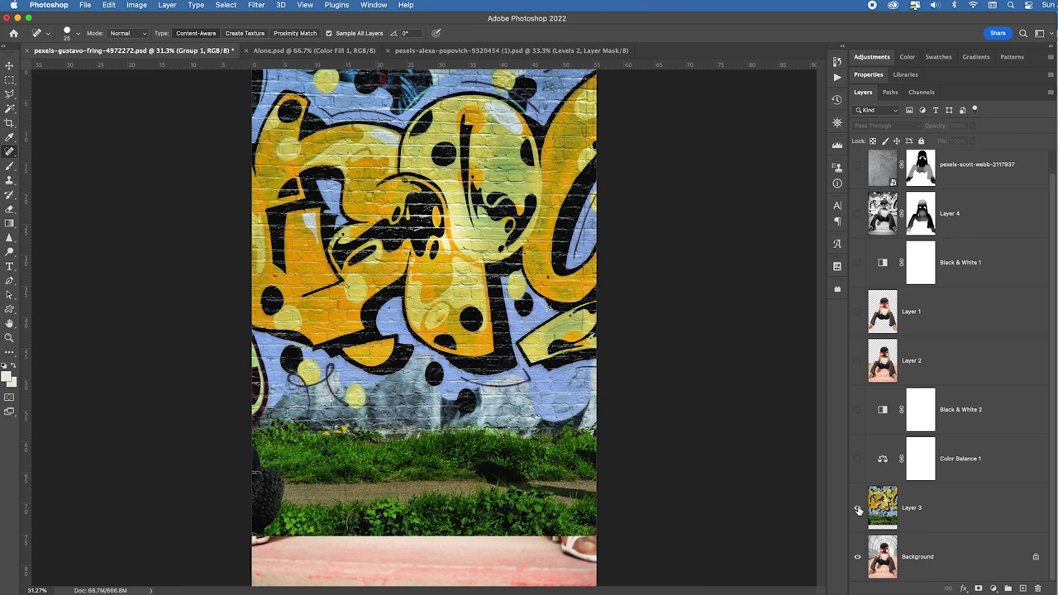
- Free-transform Layer 3 to nudge the graffiti wall slightly right and commit it
key(super+t)
key(Escape)
click(870, 508)
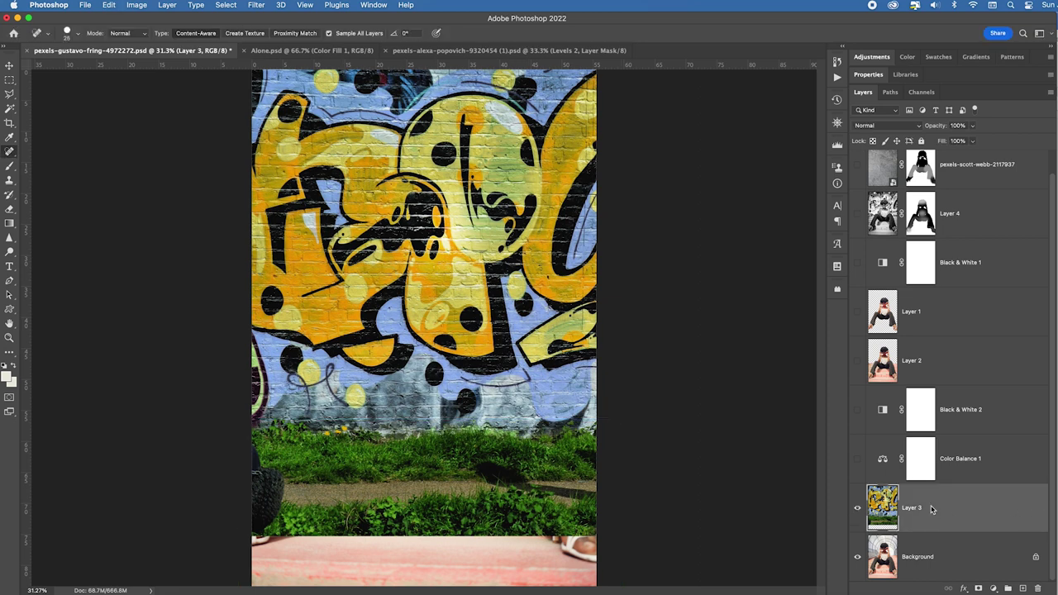
key(super+t)
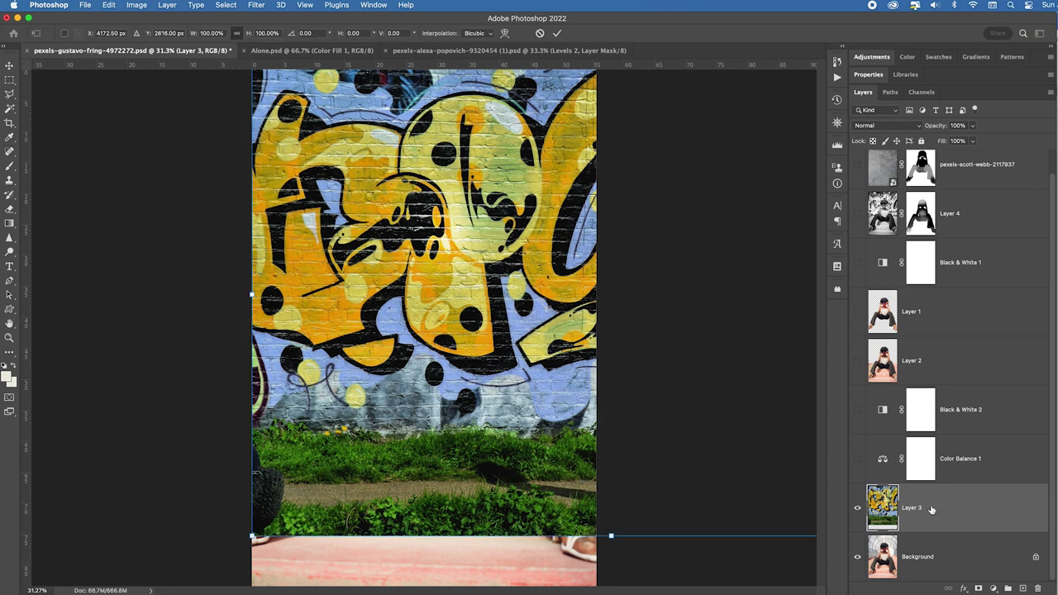
key(super+0)
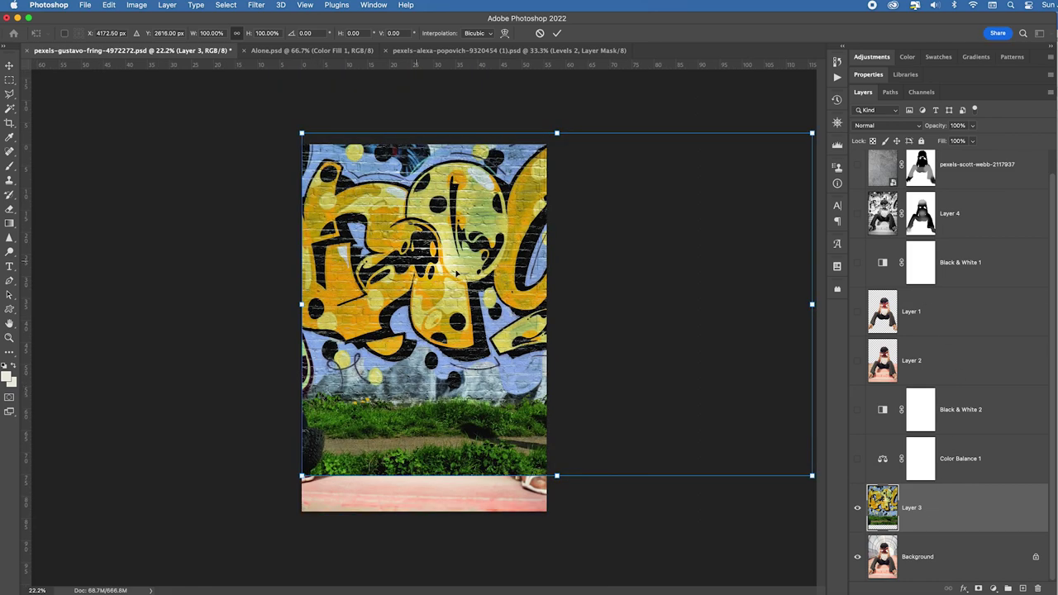
mouse_move(694, 267)
mouse_down()
mouse_move(526, 256)
mouse_move(438, 264)
mouse_move(727, 262)
mouse_move(685, 265)
mouse_move(689, 278)
mouse_up()
key(Return)
- Turn on Color Balance 1, reviewing its settings, and Black & White 2 to make the wall greyscale
key(j)
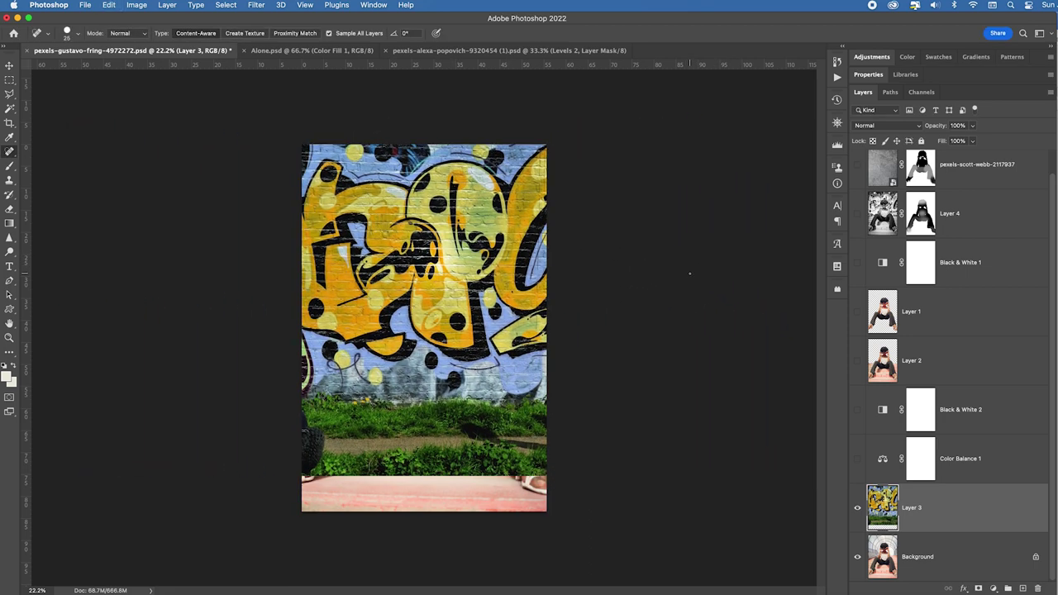
click(858, 462)
click(968, 463)
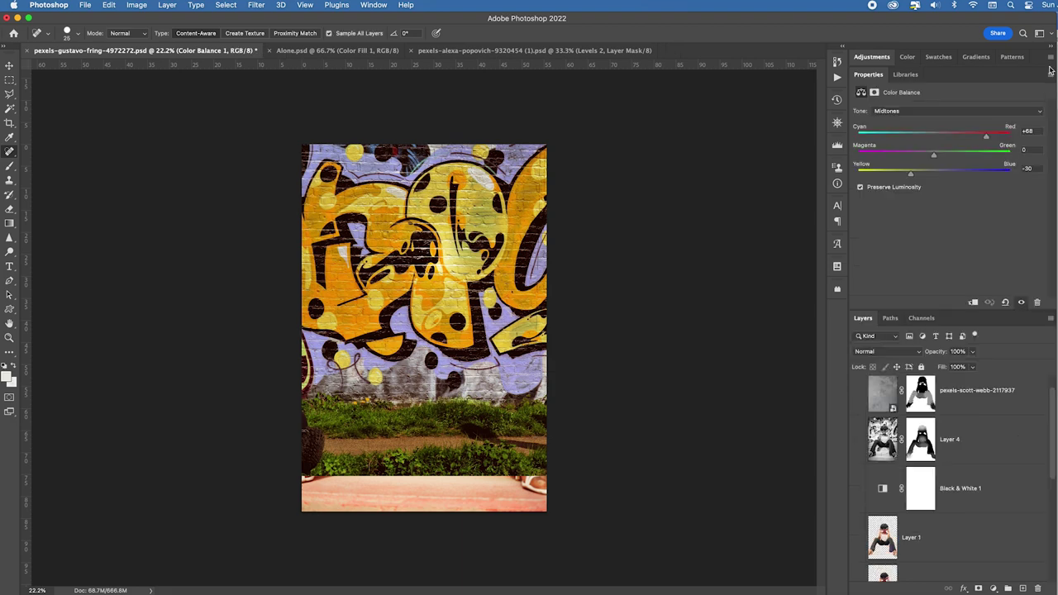
double_click(891, 467)
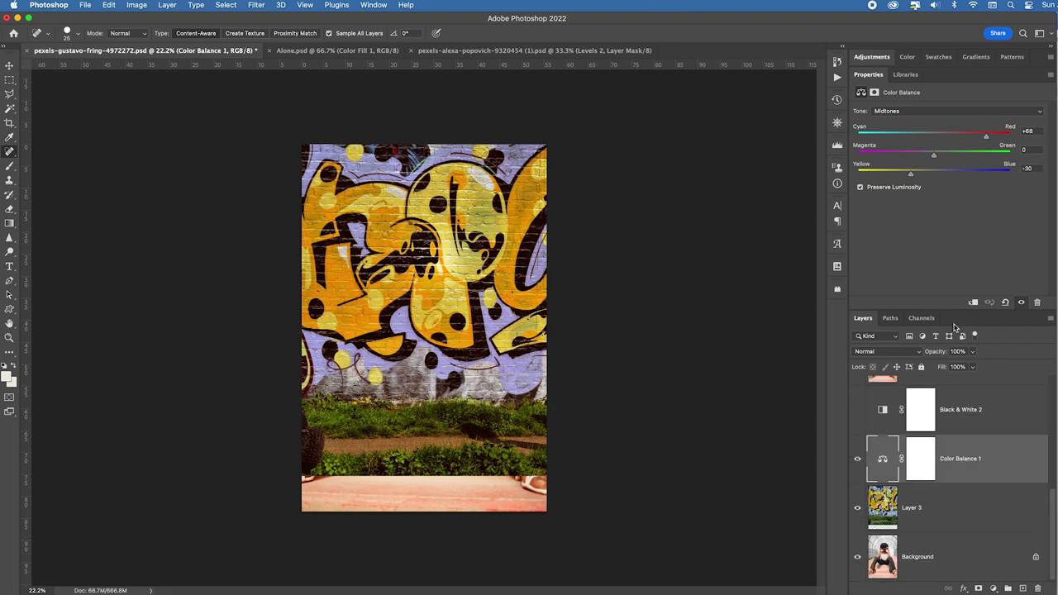
drag(967, 309, 967, 203)
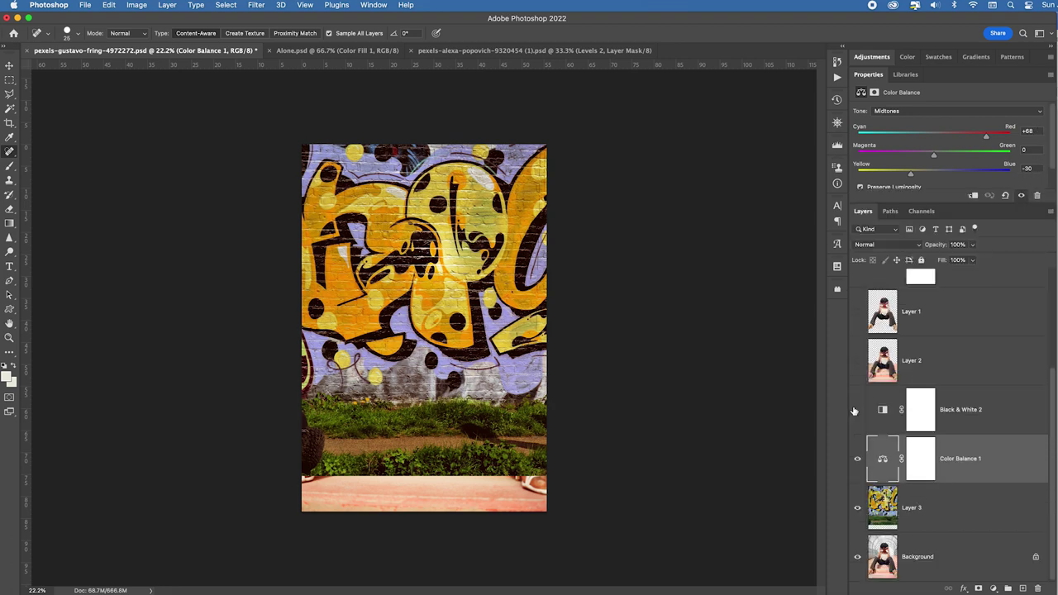
click(857, 411)
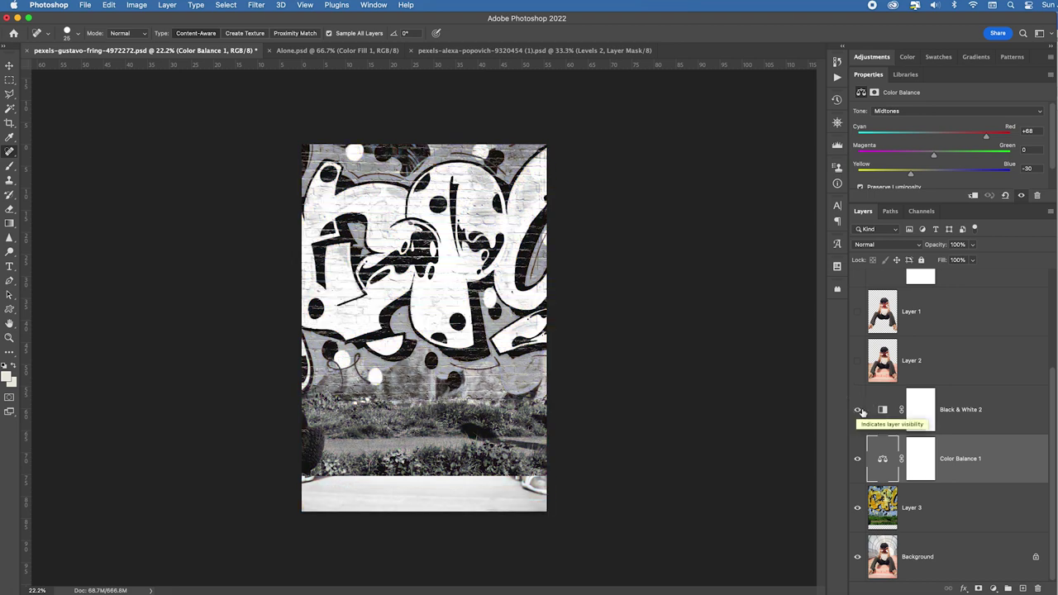
click(884, 411)
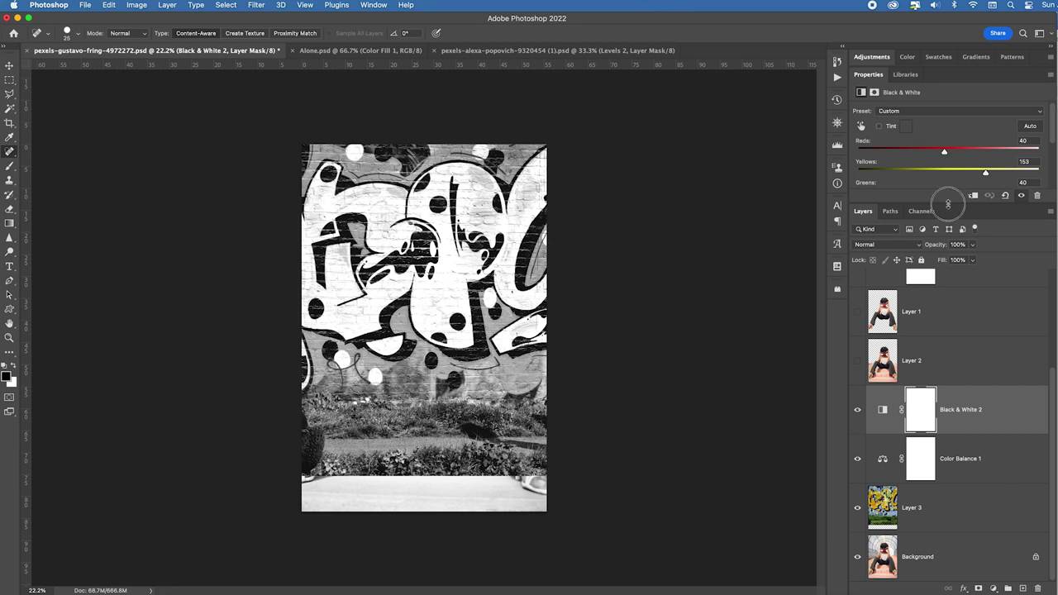
drag(950, 204, 951, 286)
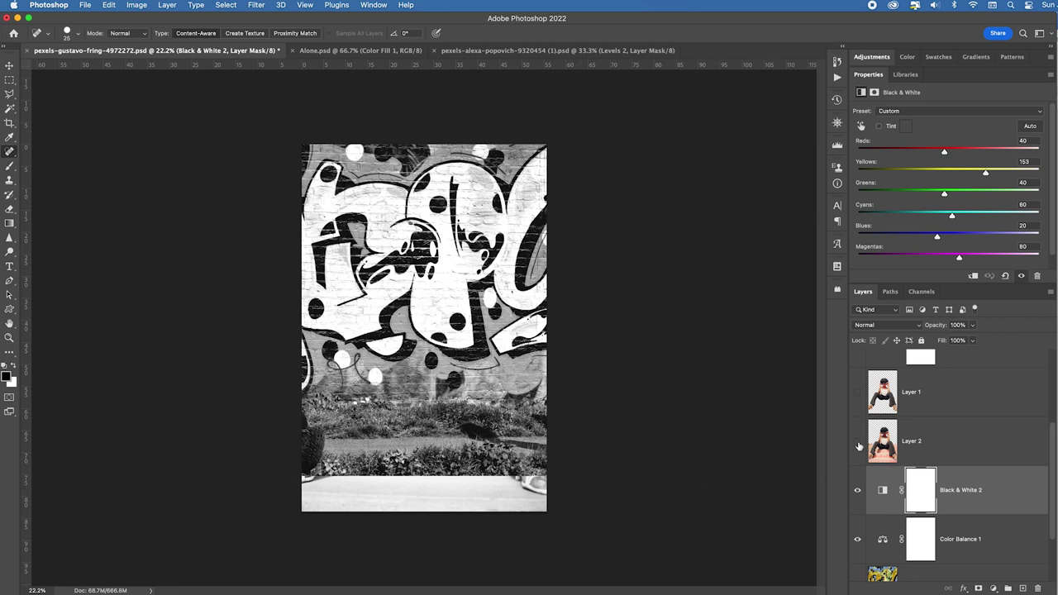
scroll(998, 490, down, 2)
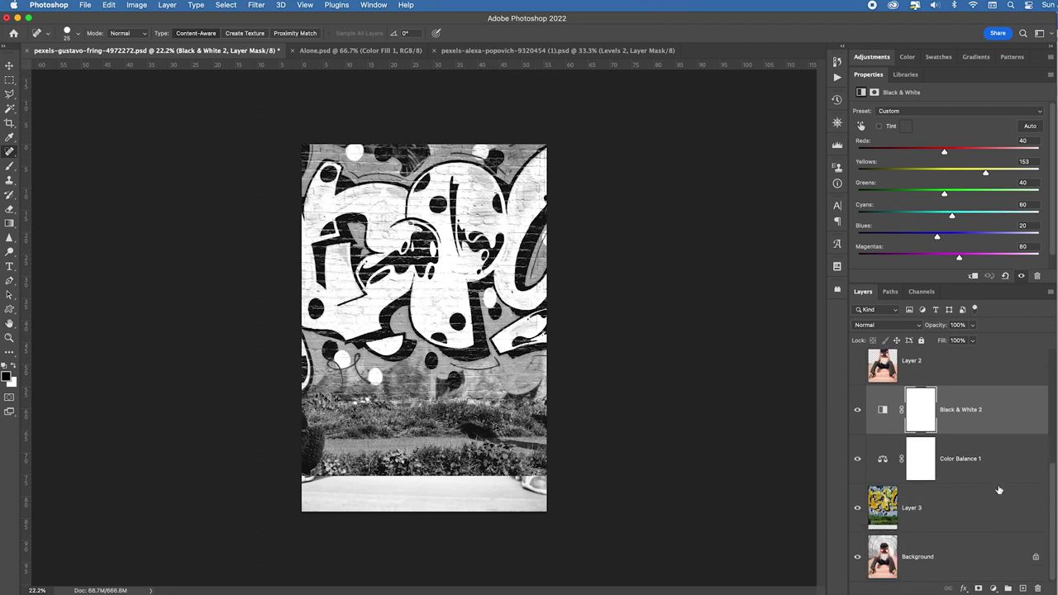
- Duplicate the Background photo and move the copy above Black & White 2
click(926, 562)
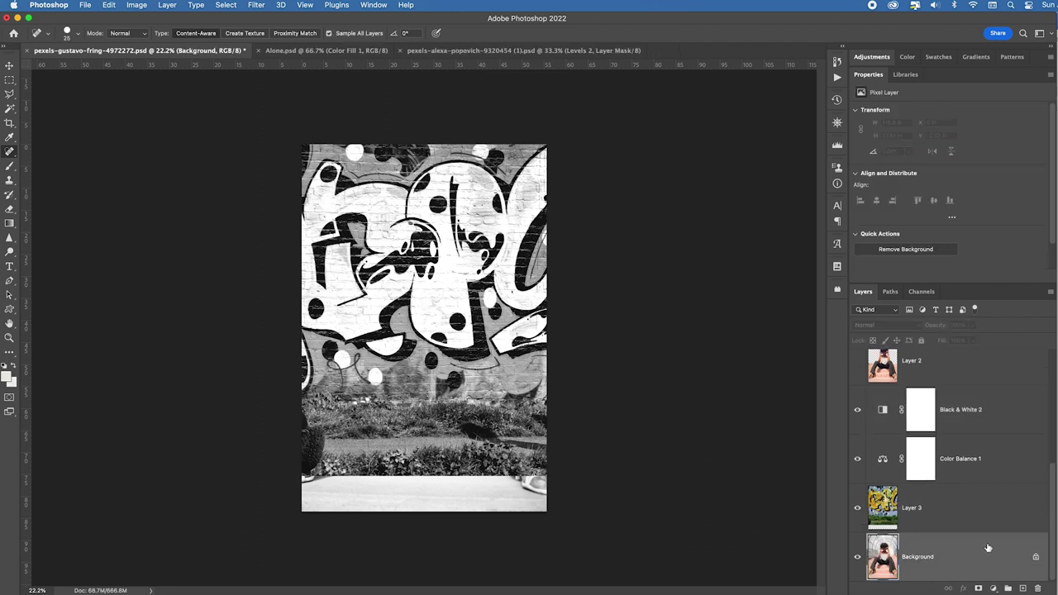
key(super+j)
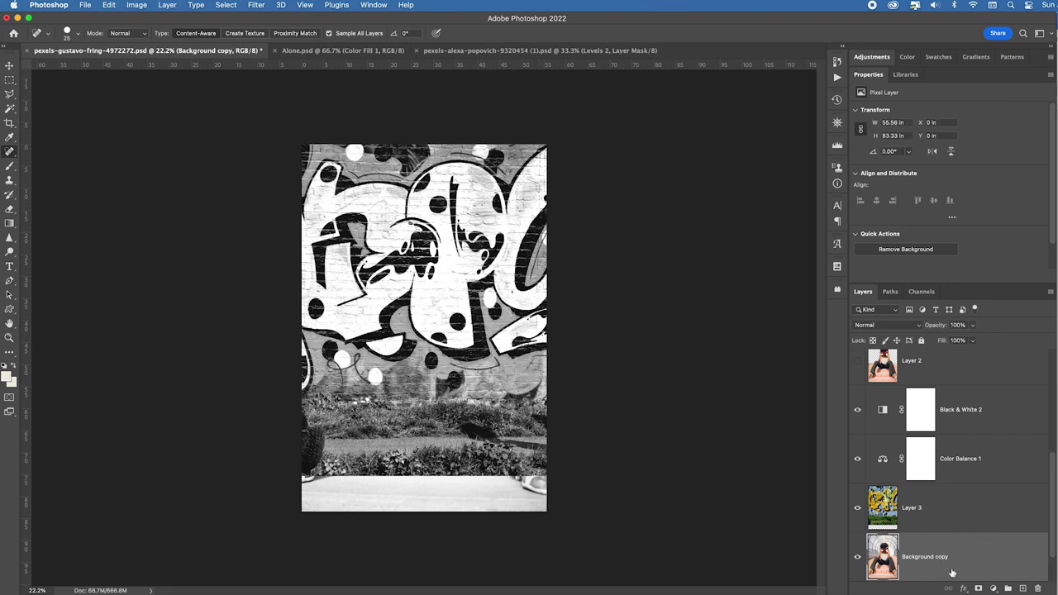
drag(973, 549, 968, 395)
key(BackSpace)
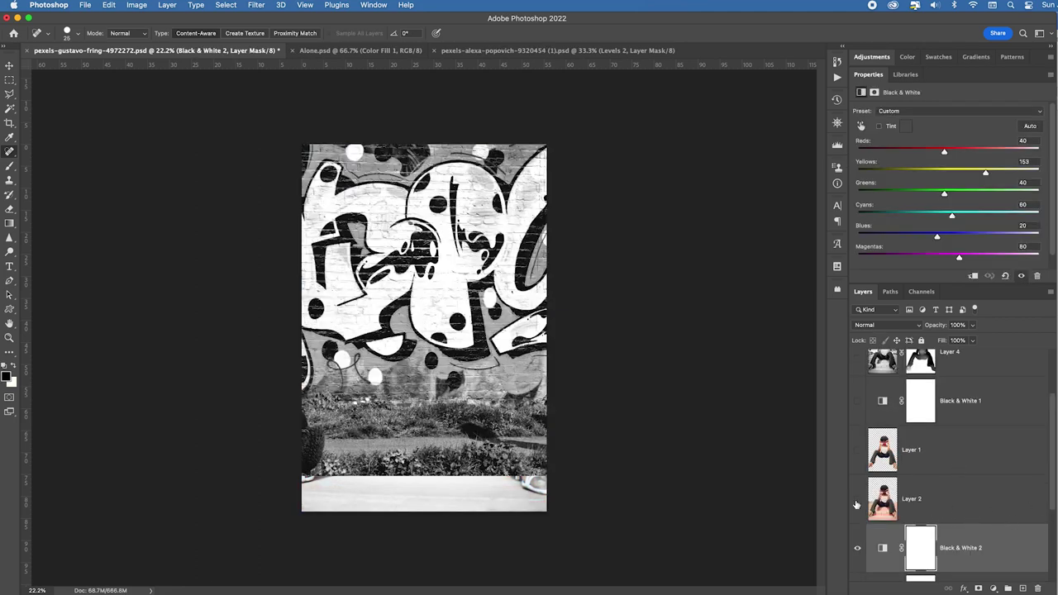
scroll(950, 529, down, 3)
click(959, 562)
click(970, 556)
drag(970, 557, 970, 403)
click(10, 108)
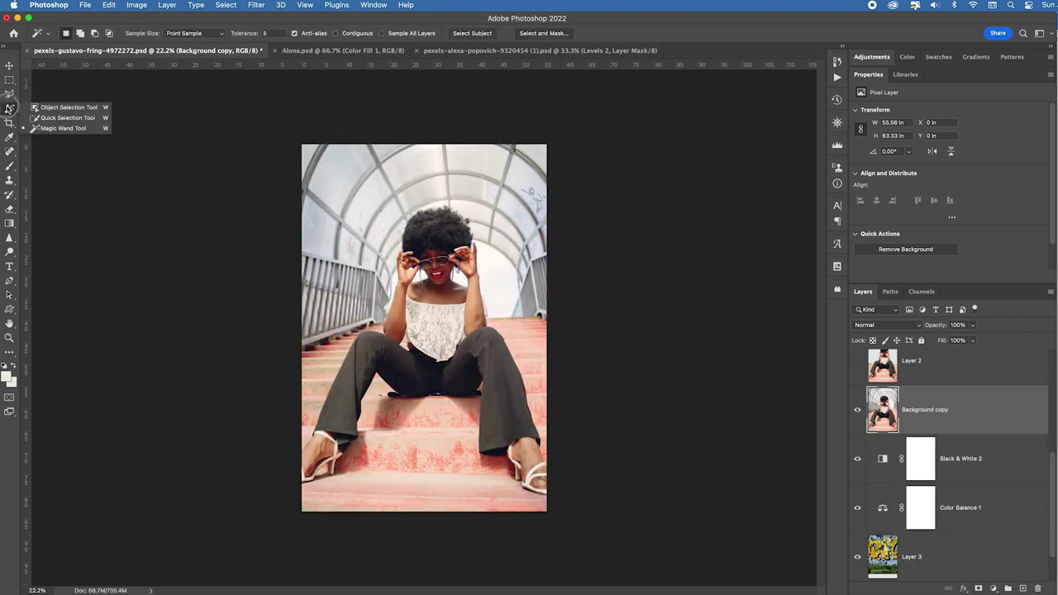
- Select the seated woman with Select Subject, then fix her left leg with the Lasso
click(66, 118)
click(333, 33)
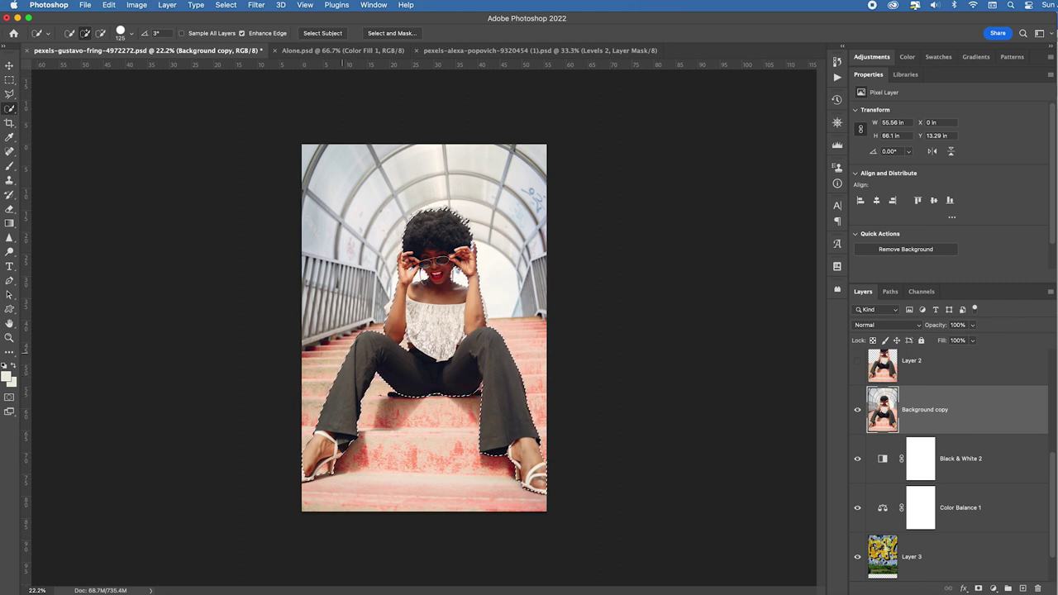
click(9, 94)
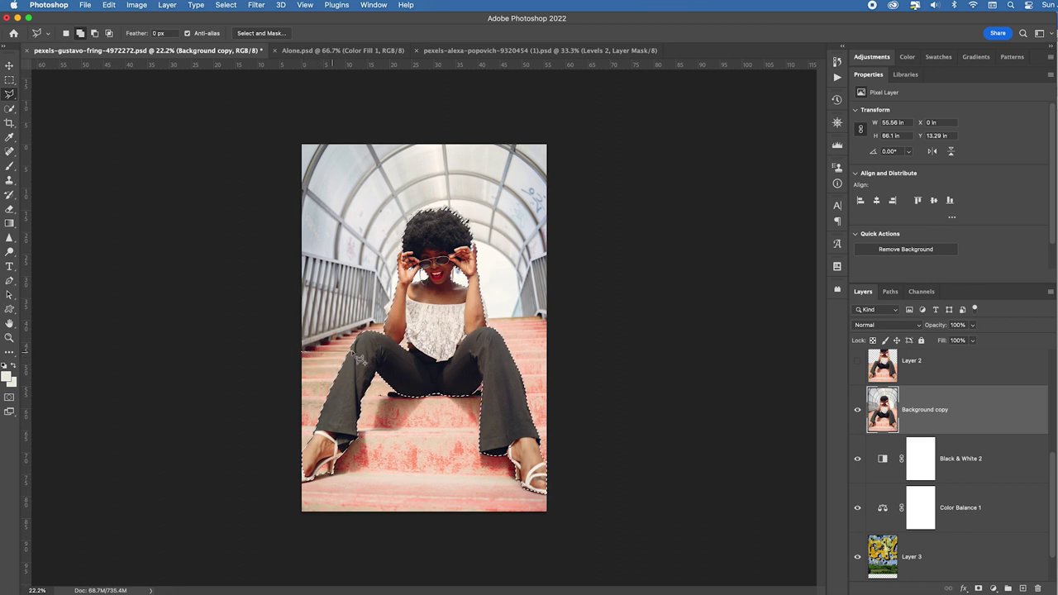
mouse_move(357, 351)
mouse_down()
mouse_move(411, 374)
mouse_move(476, 367)
mouse_move(478, 353)
mouse_move(557, 352)
mouse_move(670, 461)
mouse_move(672, 499)
mouse_move(584, 557)
mouse_move(357, 549)
mouse_move(194, 528)
mouse_move(202, 463)
mouse_up()
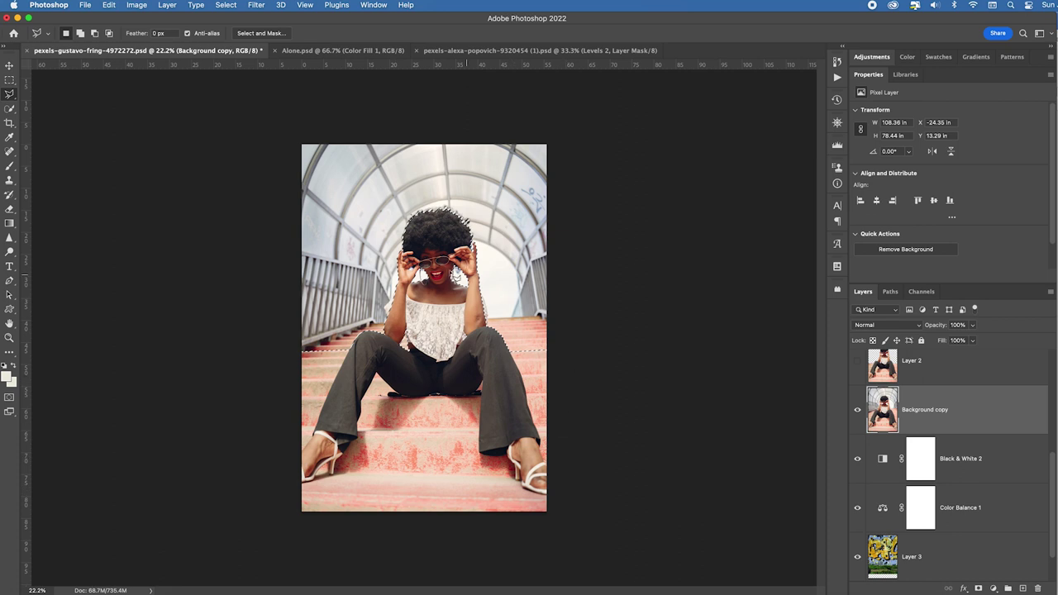
- Mask Background copy to the woman selection and target its pixels instead of the mask
click(979, 589)
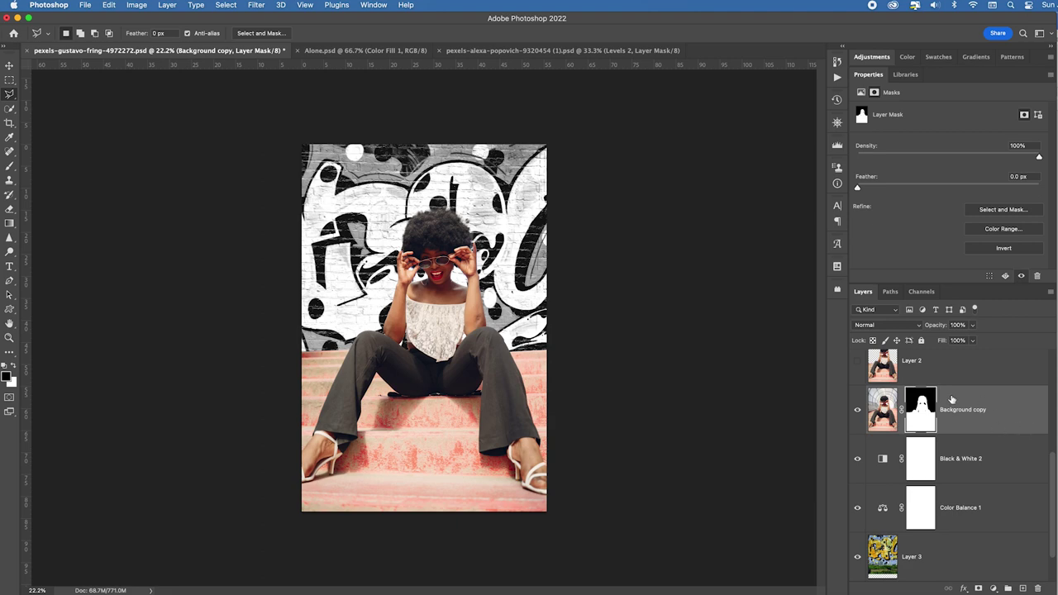
scroll(973, 371, up, 2)
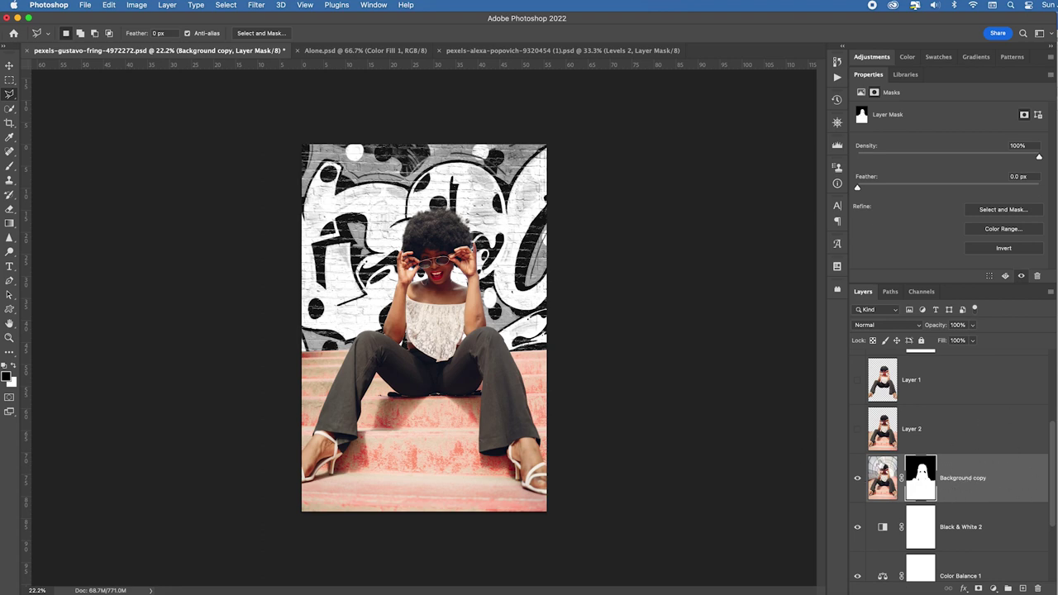
click(881, 478)
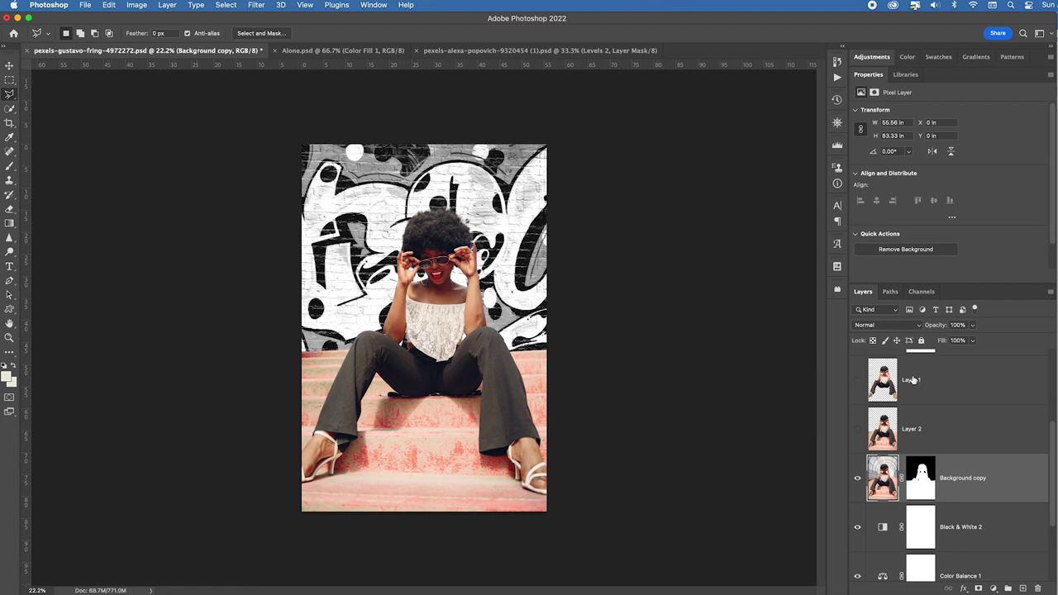
- Compare the image with Layer 1 on and off, leave it shown, and enable Black & White 1
click(858, 382)
click(858, 382)
click(858, 382)
scroll(860, 389, up, 1)
click(858, 386)
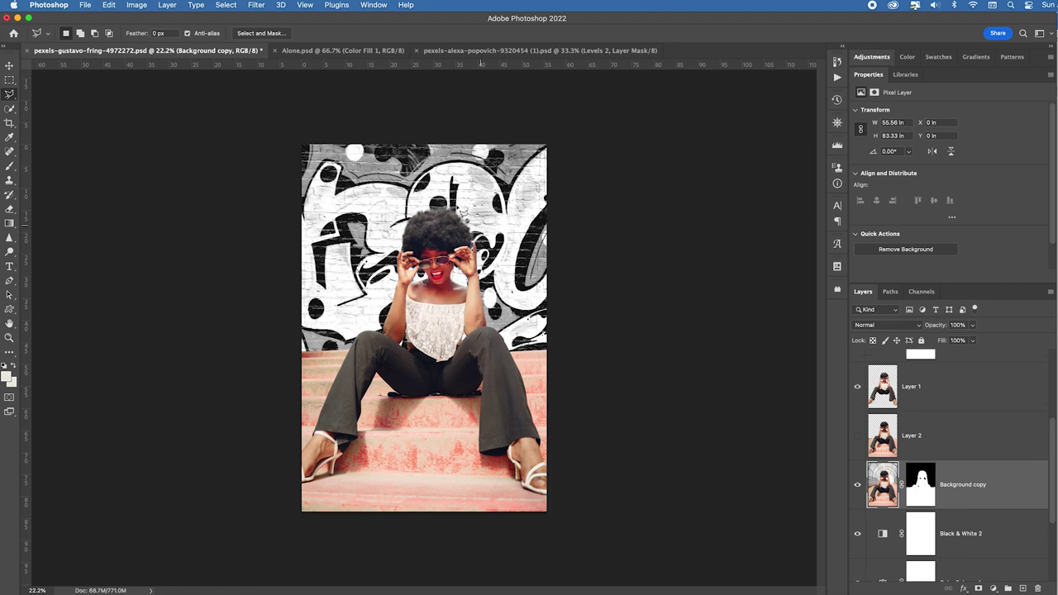
click(858, 387)
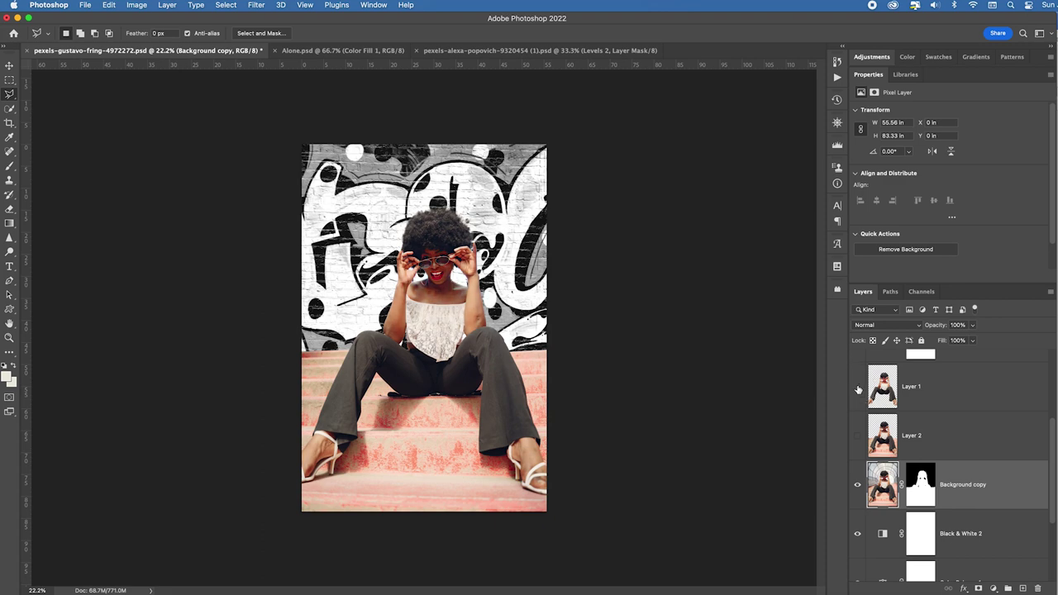
click(858, 388)
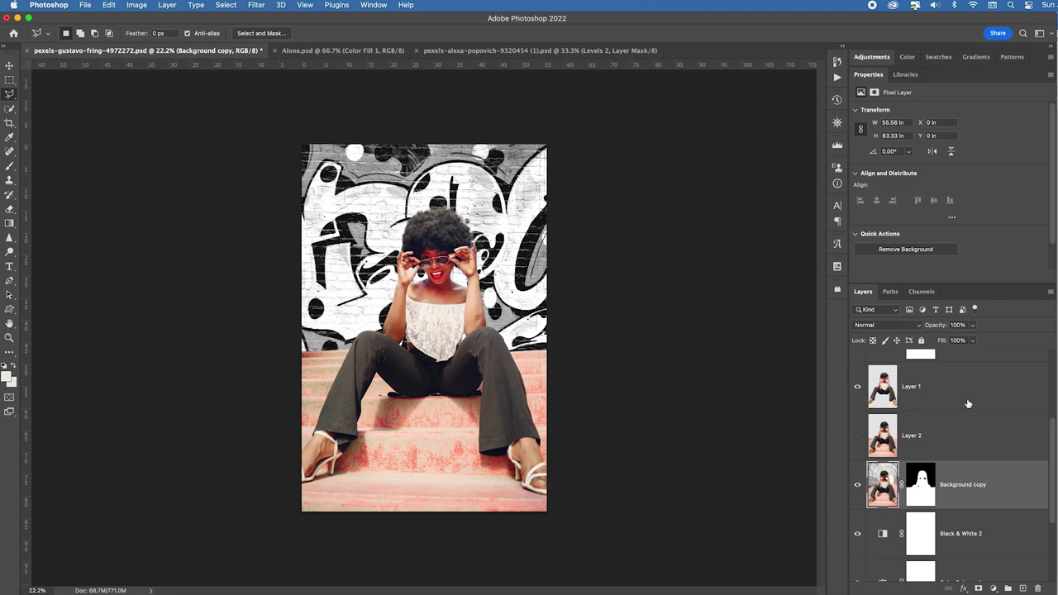
scroll(858, 389, up, 3)
click(858, 451)
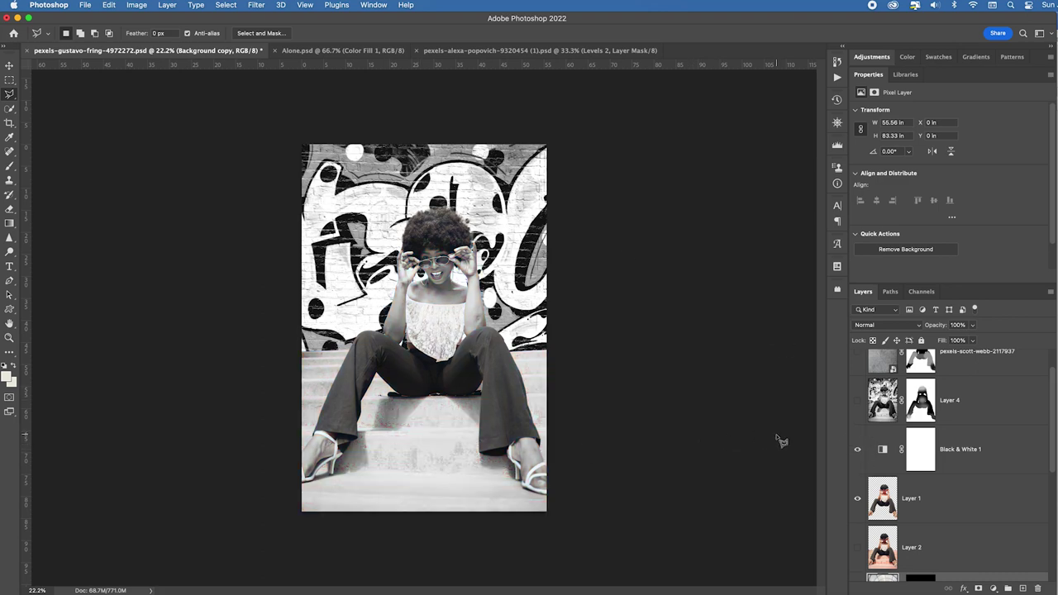
- Compare the darker graffiti with Layer 4 on and off, leaving it visible and selected
scroll(1027, 469, up, 2)
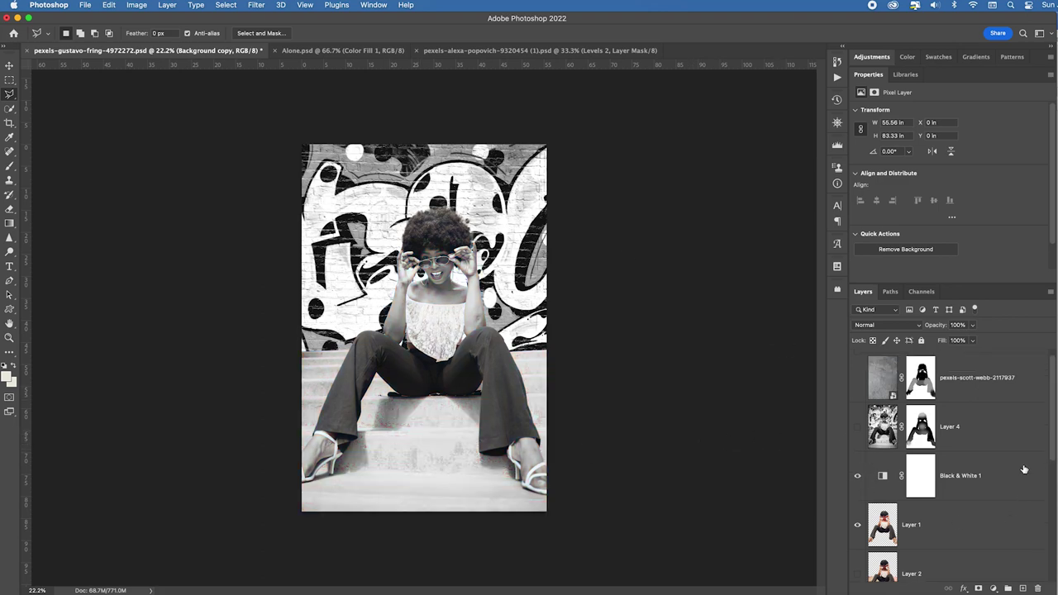
click(857, 427)
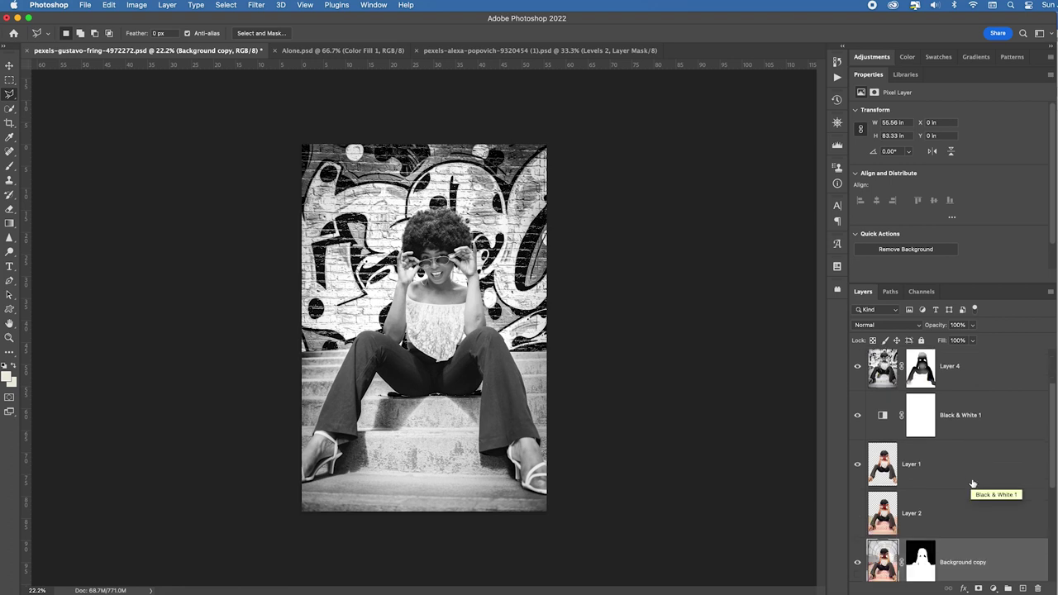
scroll(972, 483, up, 5)
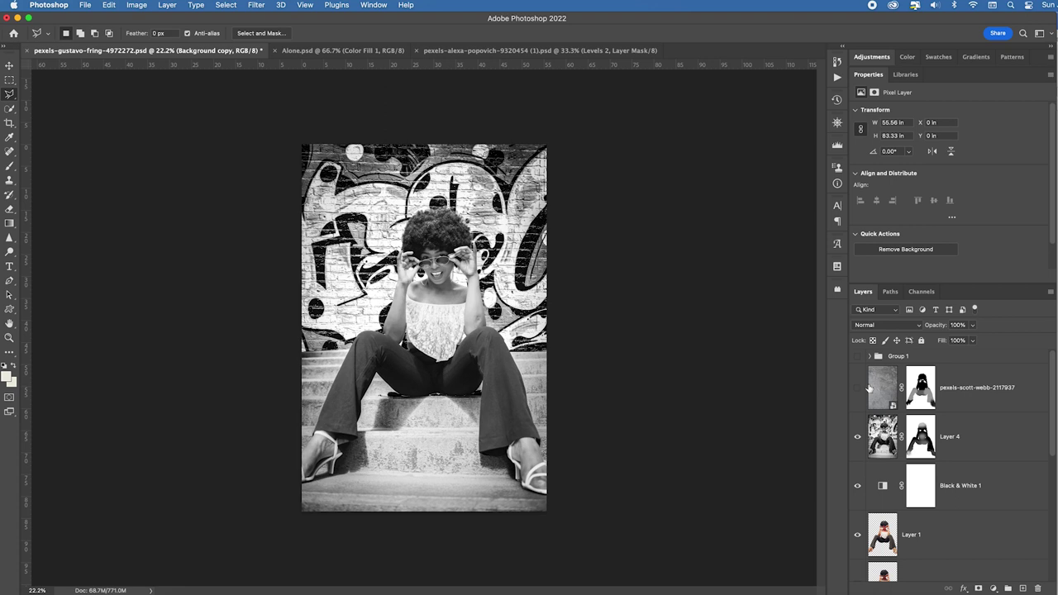
click(857, 438)
click(857, 438)
click(857, 438)
click(857, 438)
click(857, 438)
click(857, 438)
click(982, 436)
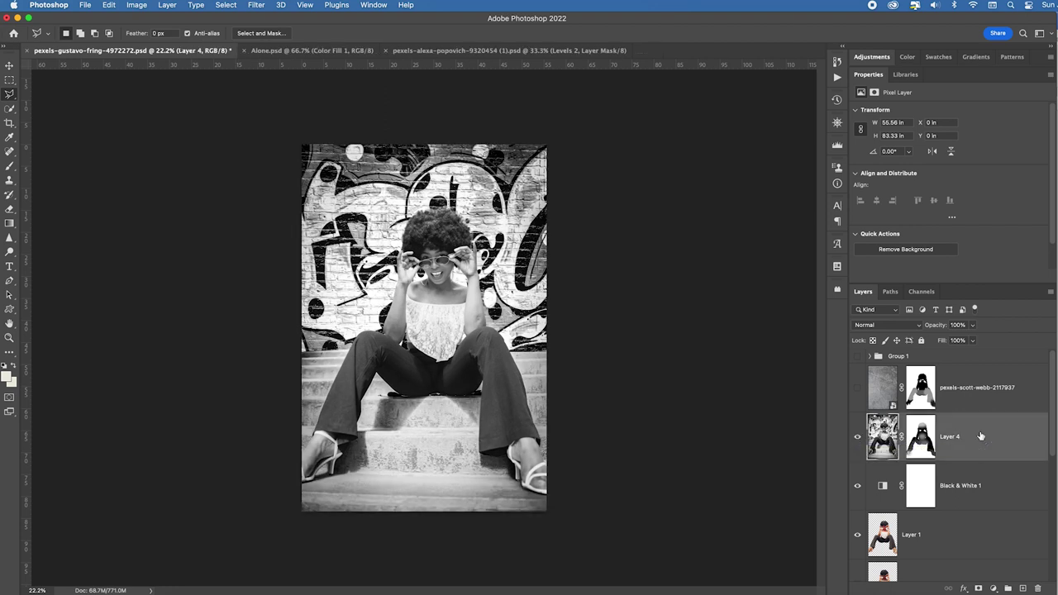
- Open the Filter menu, then dismiss it without applying any filter
click(256, 6)
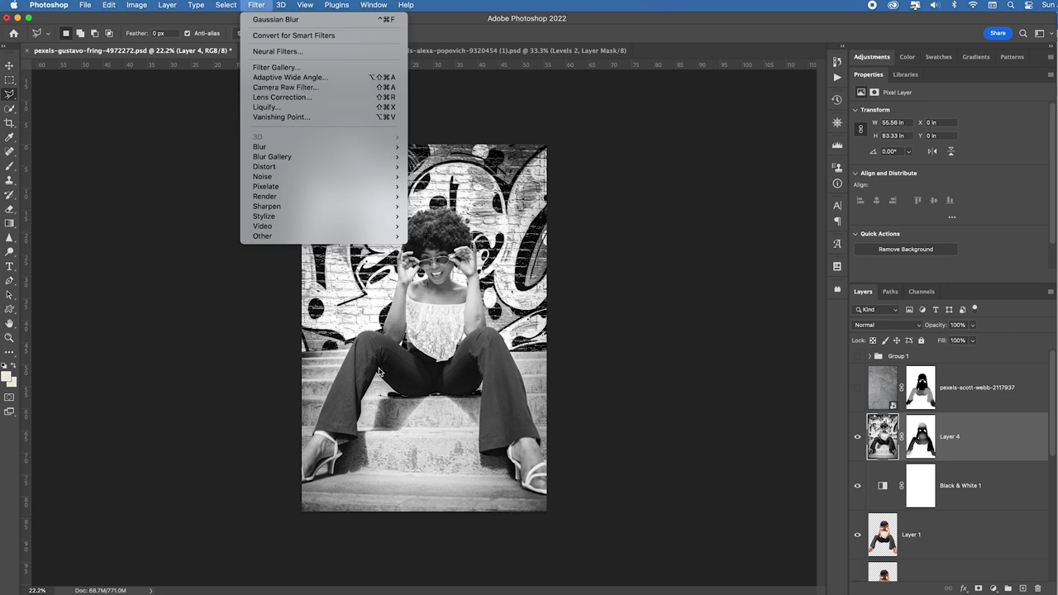
click(712, 382)
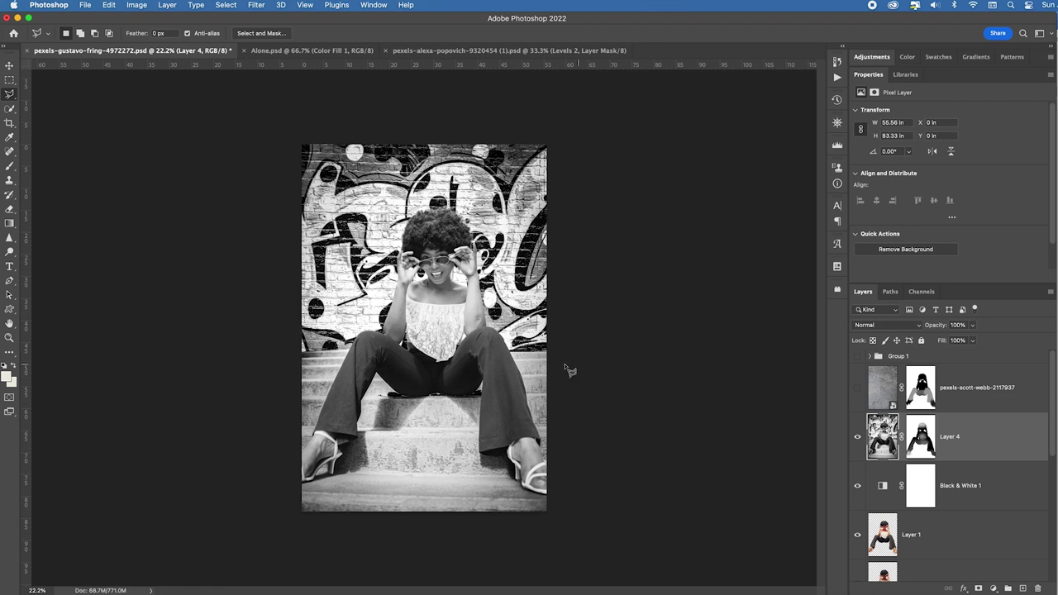
- Disable and re-enable Layer 4's mask, load Layer 1's woman outline, then deselect
click(921, 436)
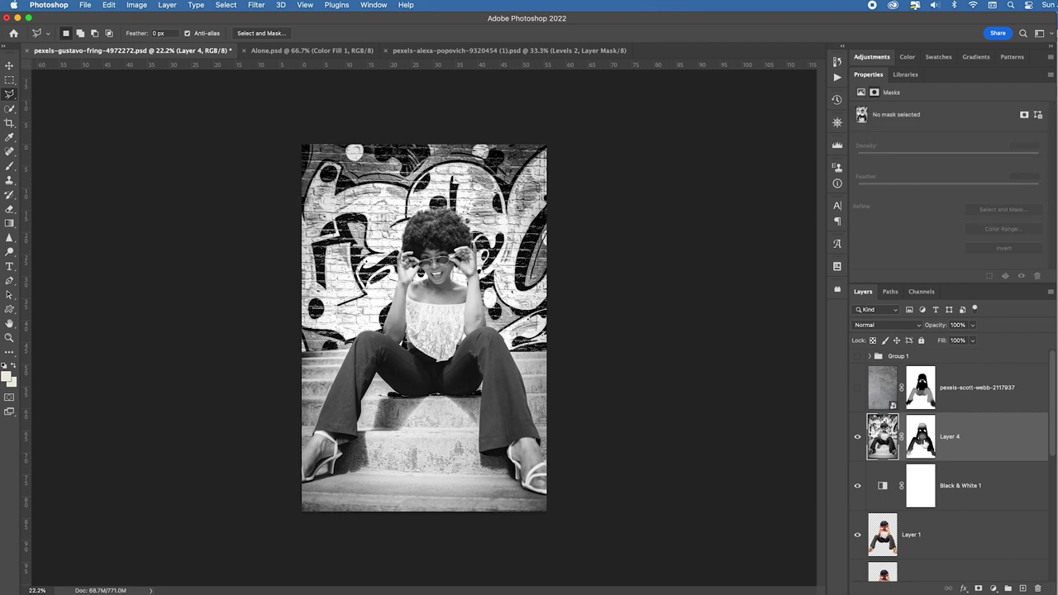
shift+click(920, 436)
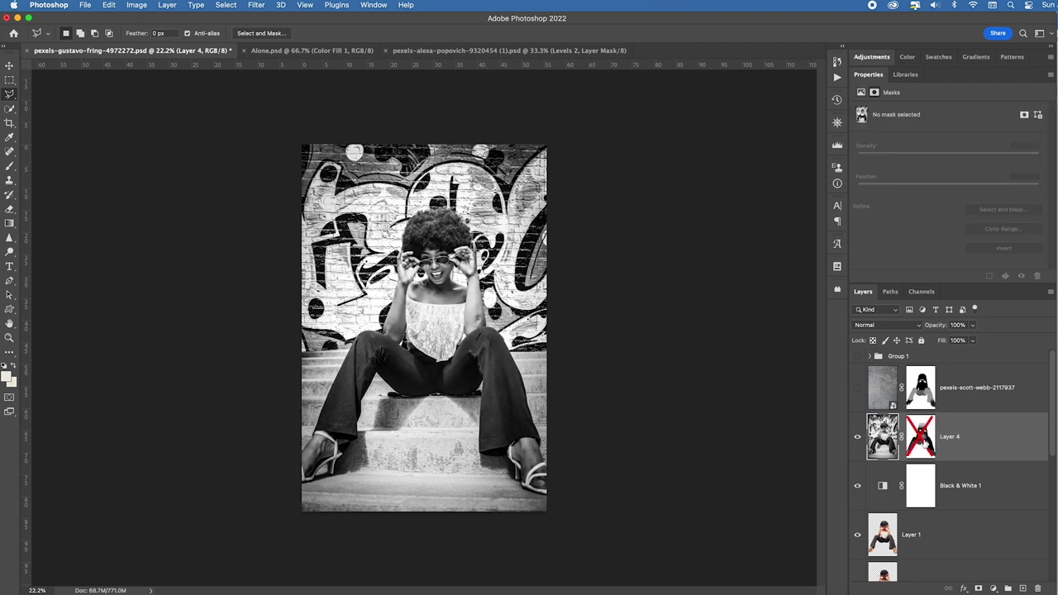
shift+click(921, 436)
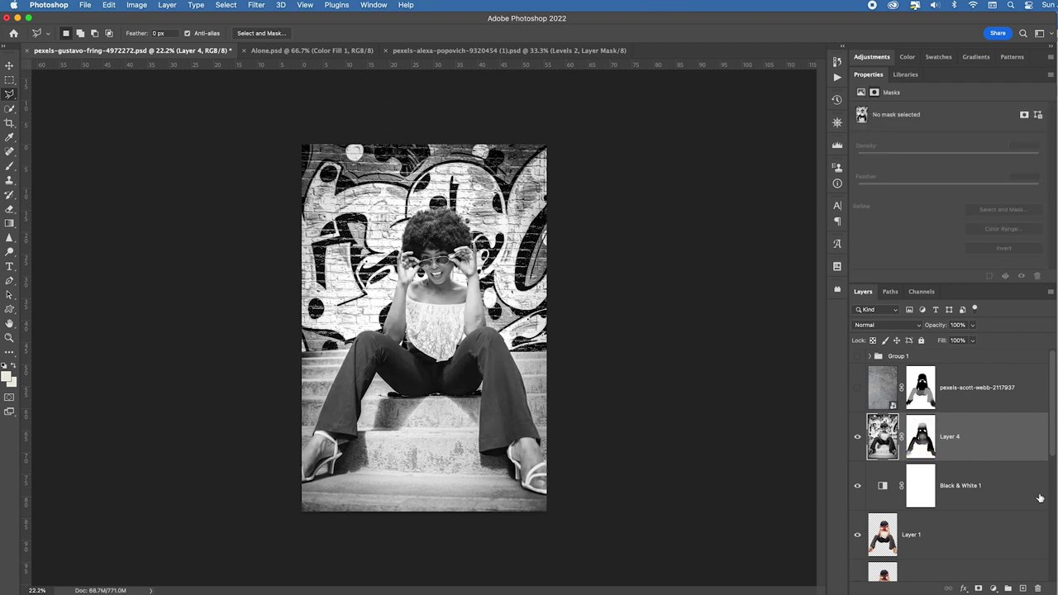
scroll(1020, 465, down, 5)
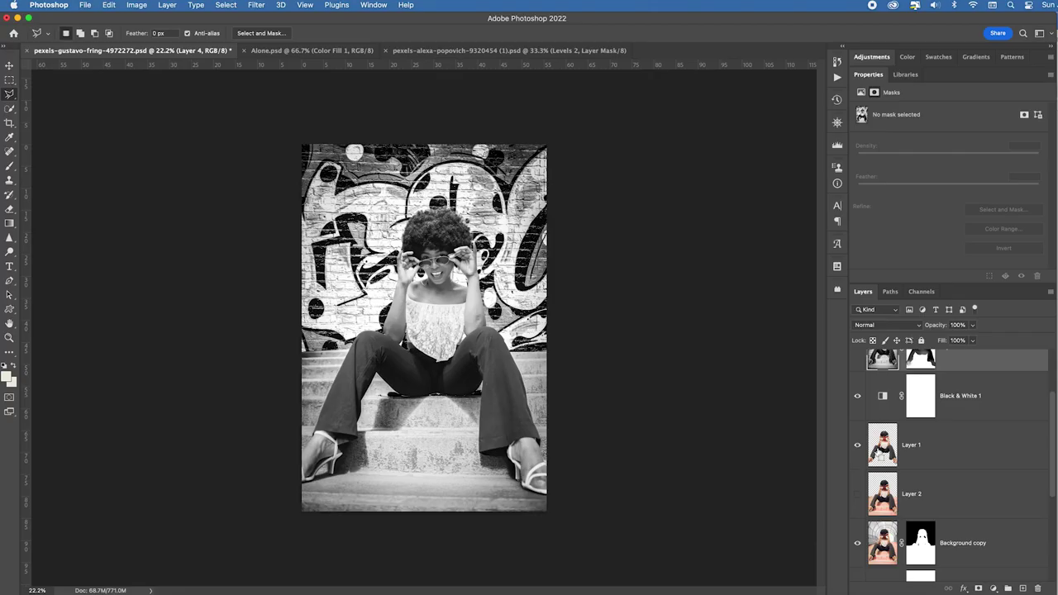
super+click(882, 445)
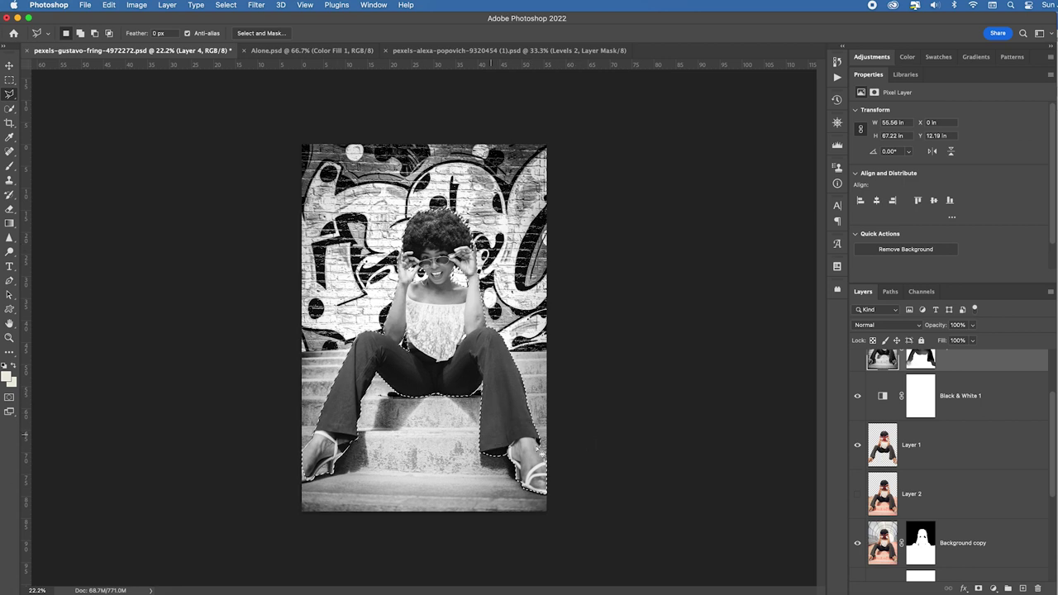
scroll(997, 491, up, 3)
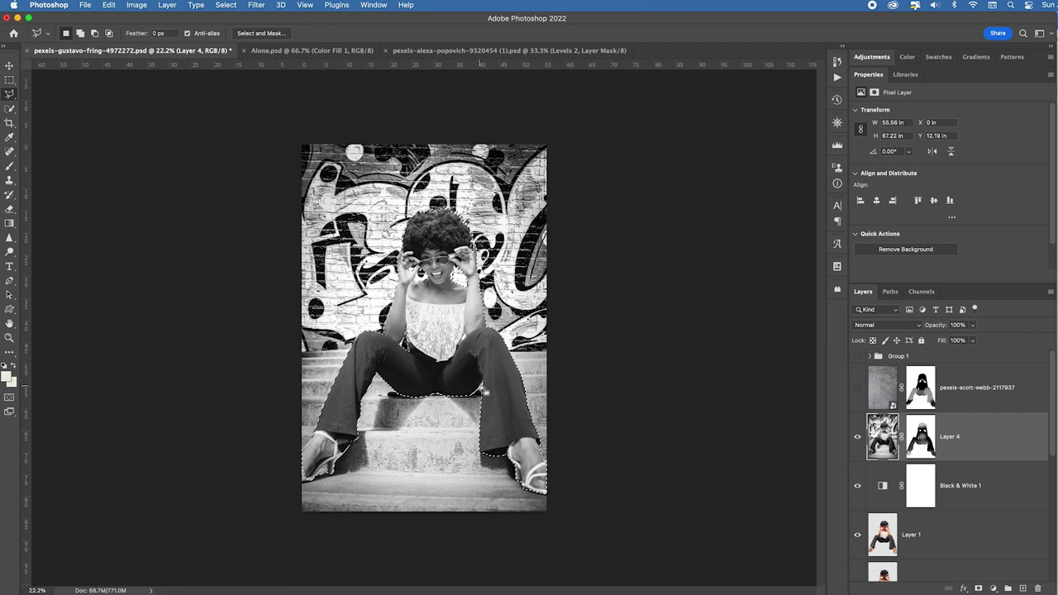
key(super+d)
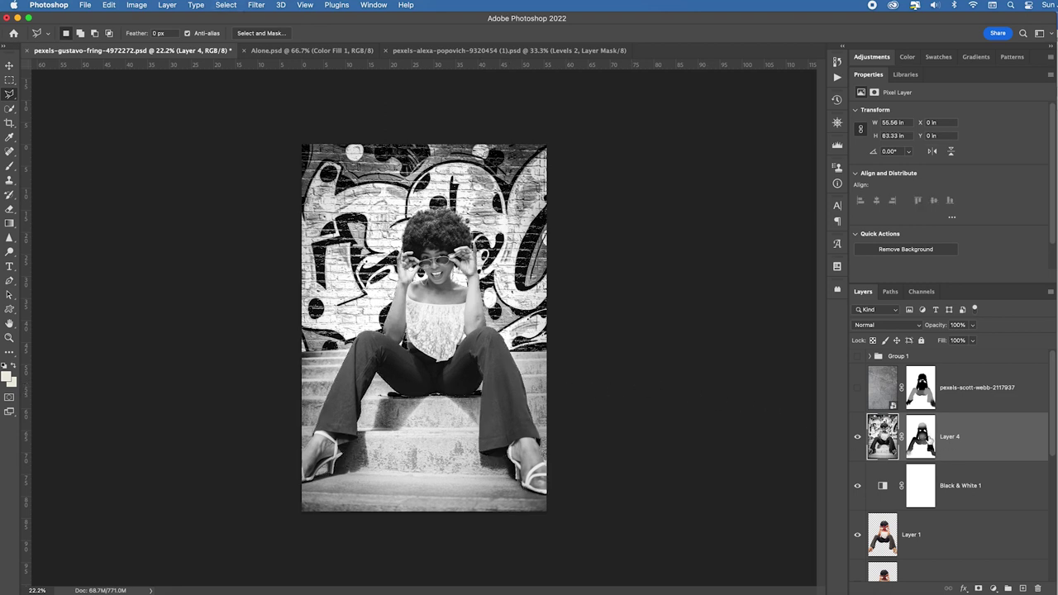
- Inspect Layer 4's mask alone, then show the pexels-scott-webb-2117937 texture layer
alt+click(921, 437)
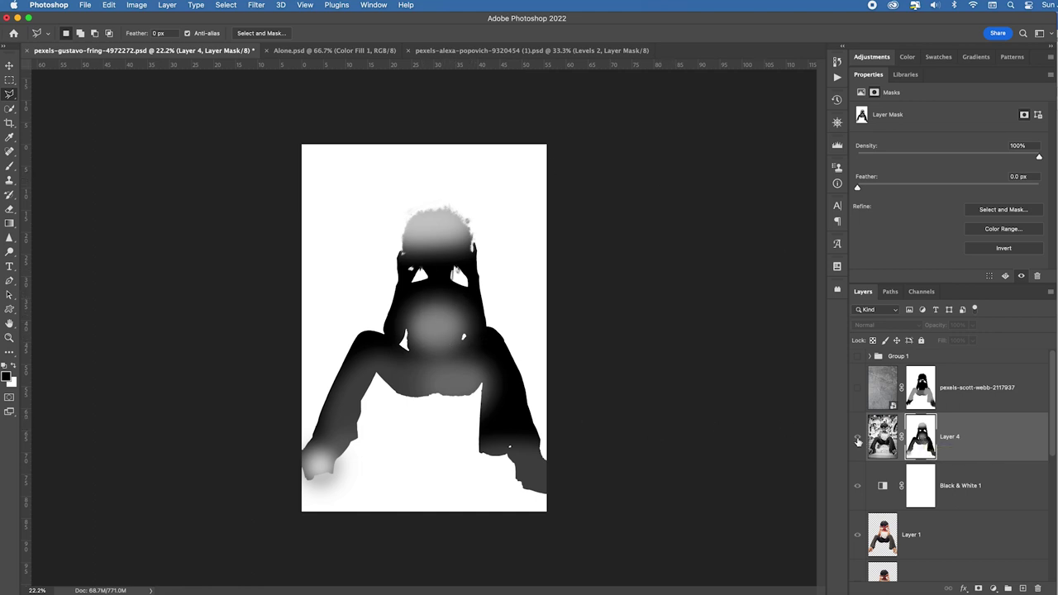
click(857, 440)
shift+click(917, 438)
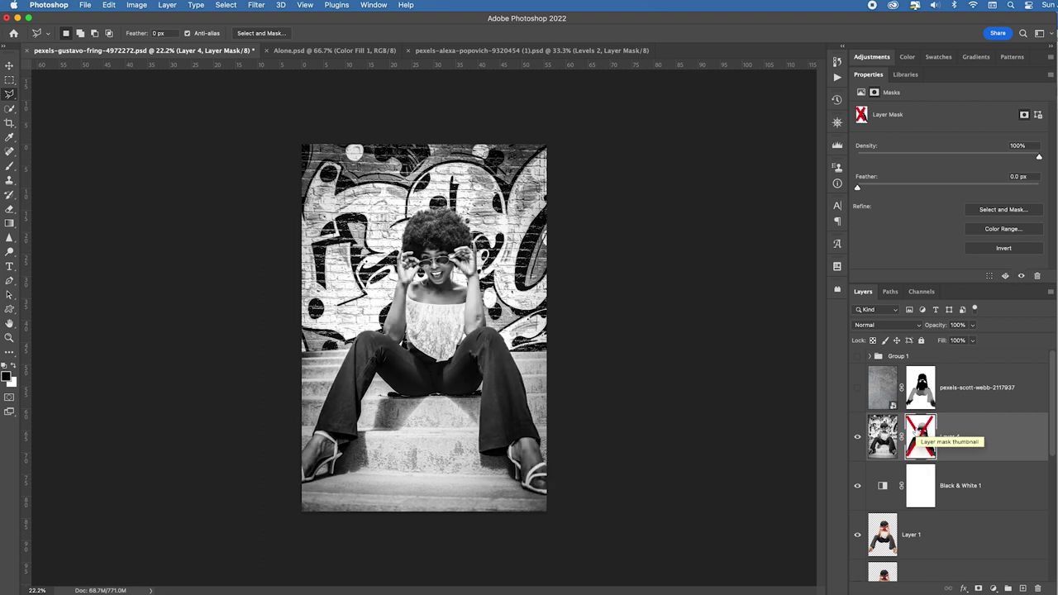
shift+click(917, 431)
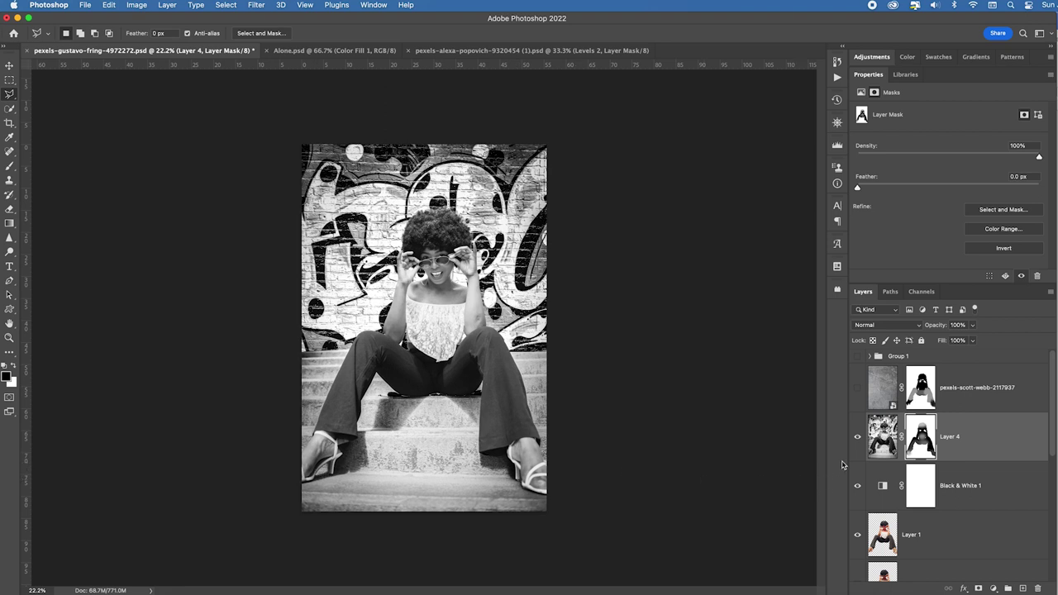
click(857, 389)
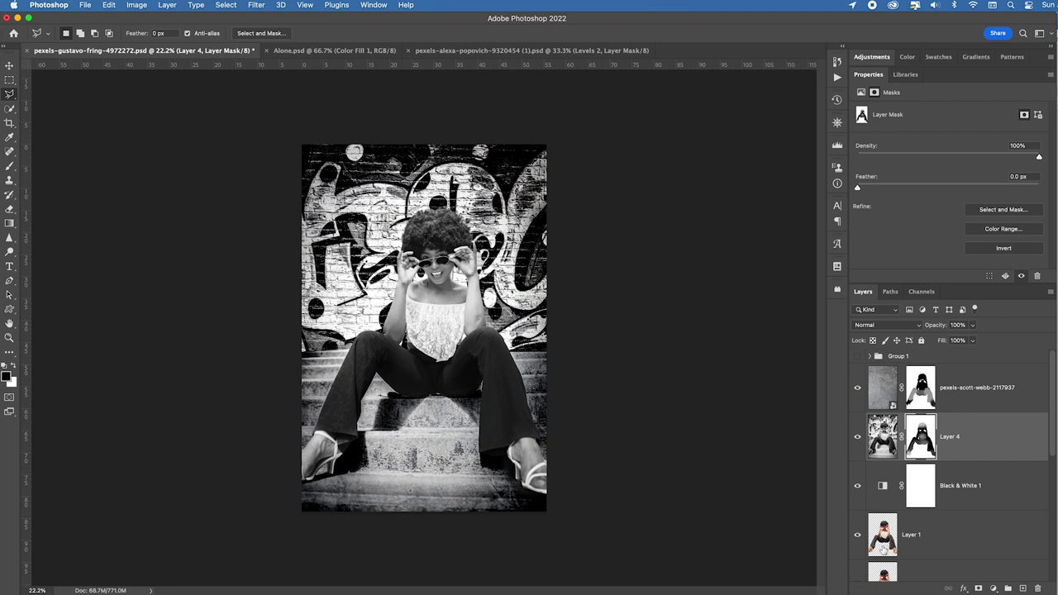
- Select the texture layer, disable its mask, and show and expand Group 1
click(961, 378)
shift+click(920, 393)
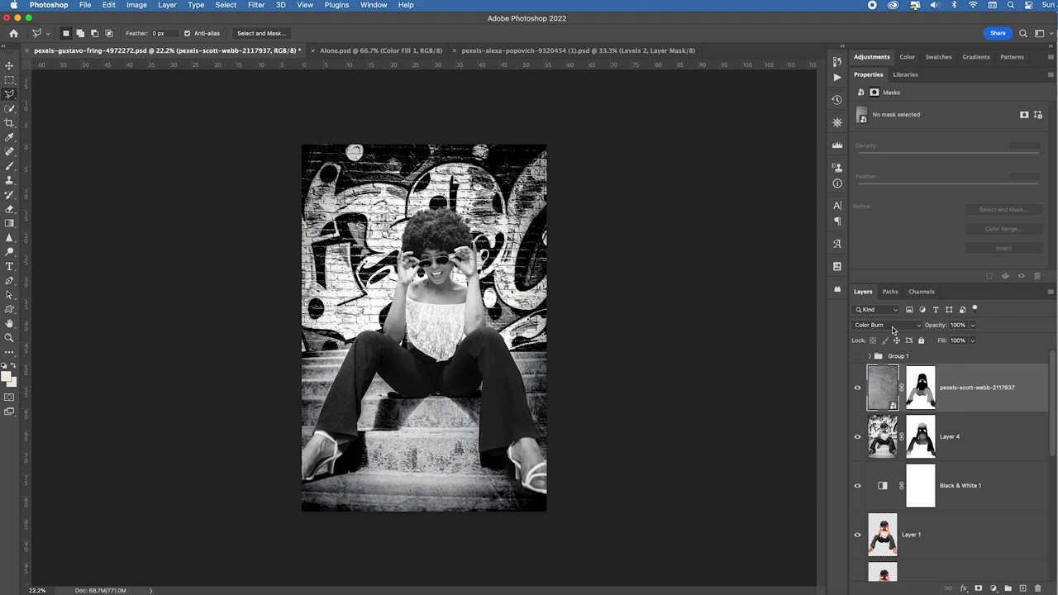
click(858, 357)
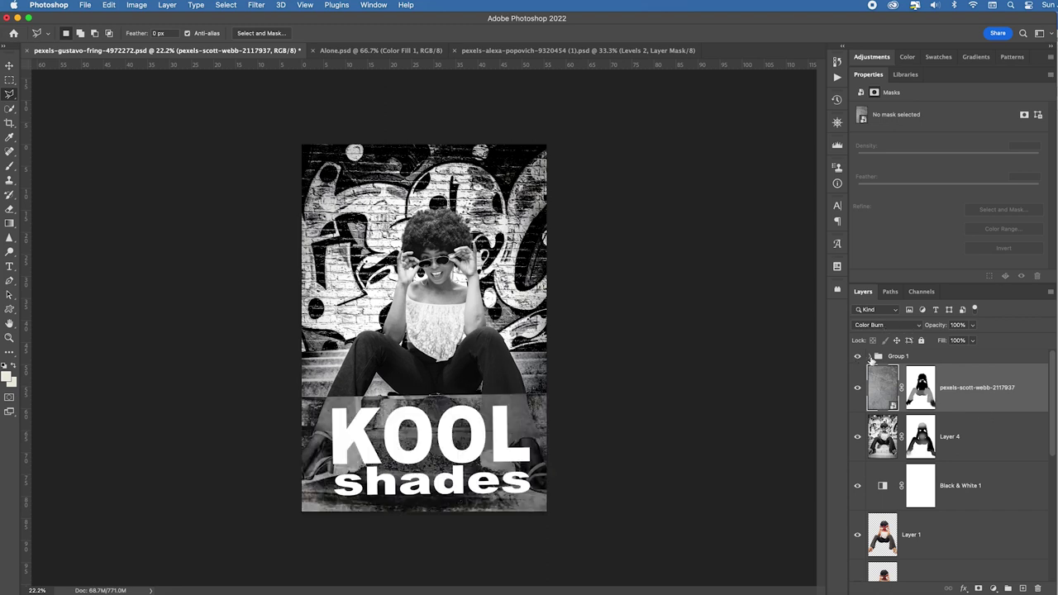
click(870, 356)
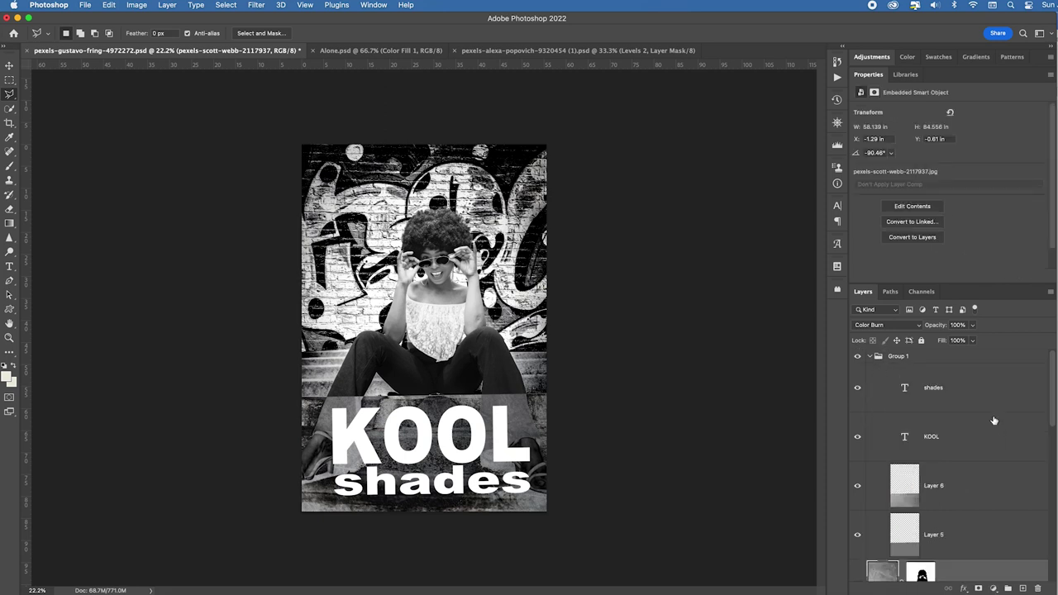
- Hide the KOOL and shades text and Layer 6, keeping Layer 5's grey band visible
alt+click(857, 538)
click(857, 539)
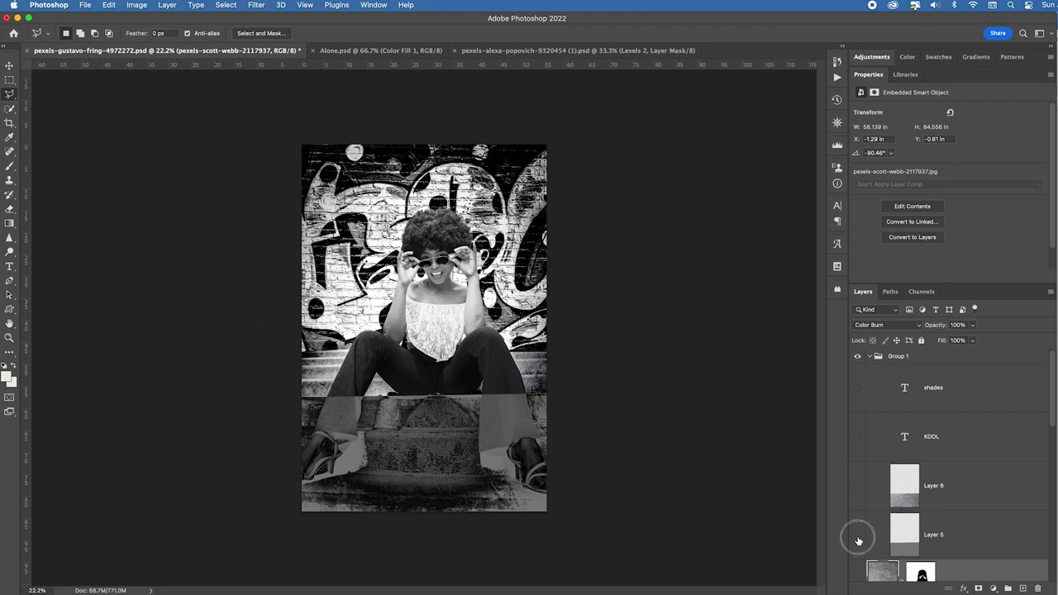
click(858, 538)
click(858, 538)
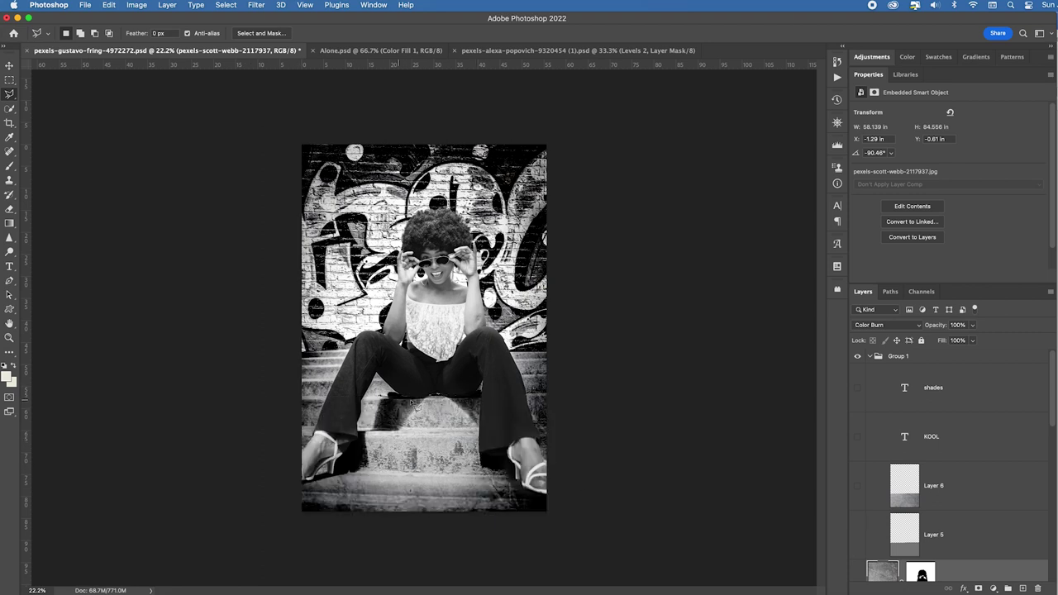
click(857, 538)
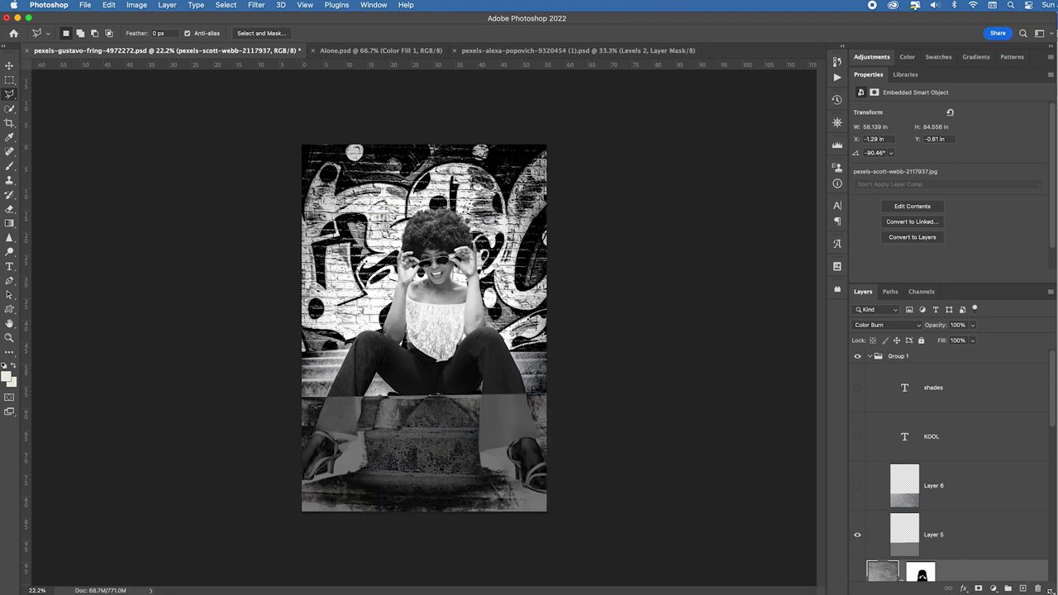
- Select Layer 5 and fill it with 50% Gray
click(109, 7)
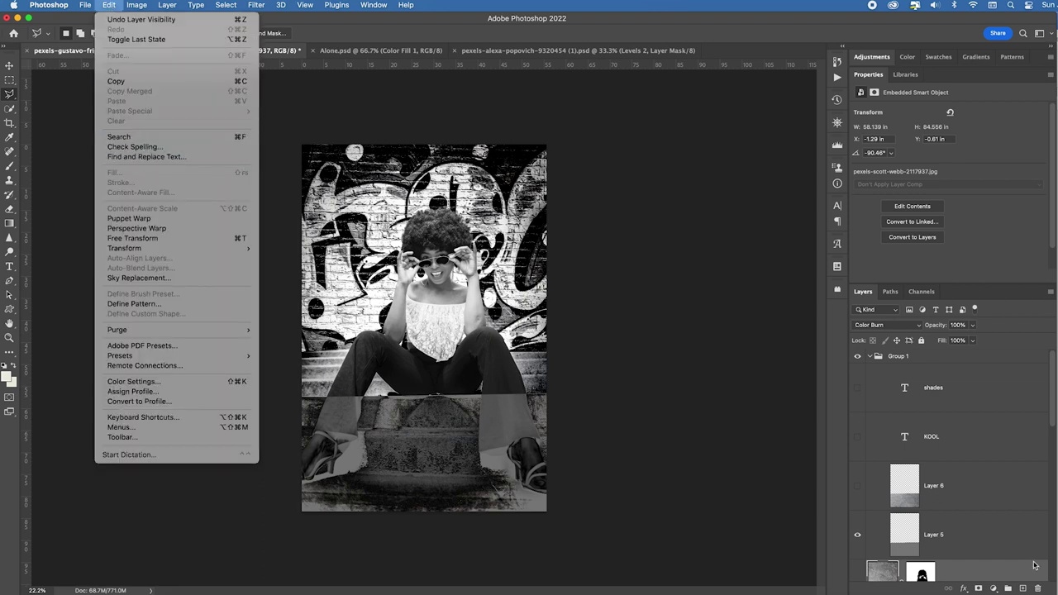
click(998, 549)
click(988, 538)
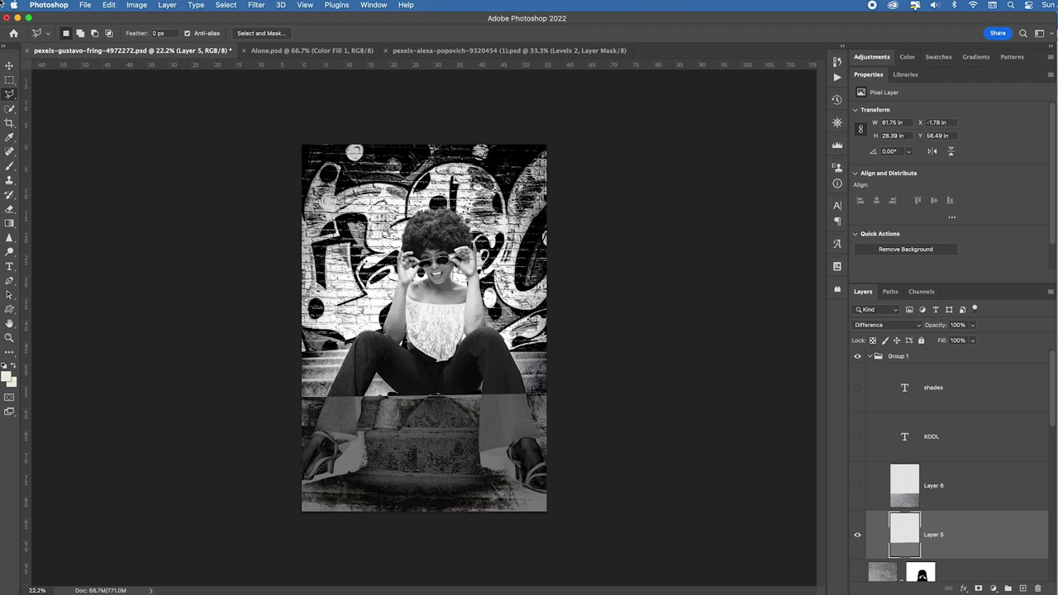
click(120, 8)
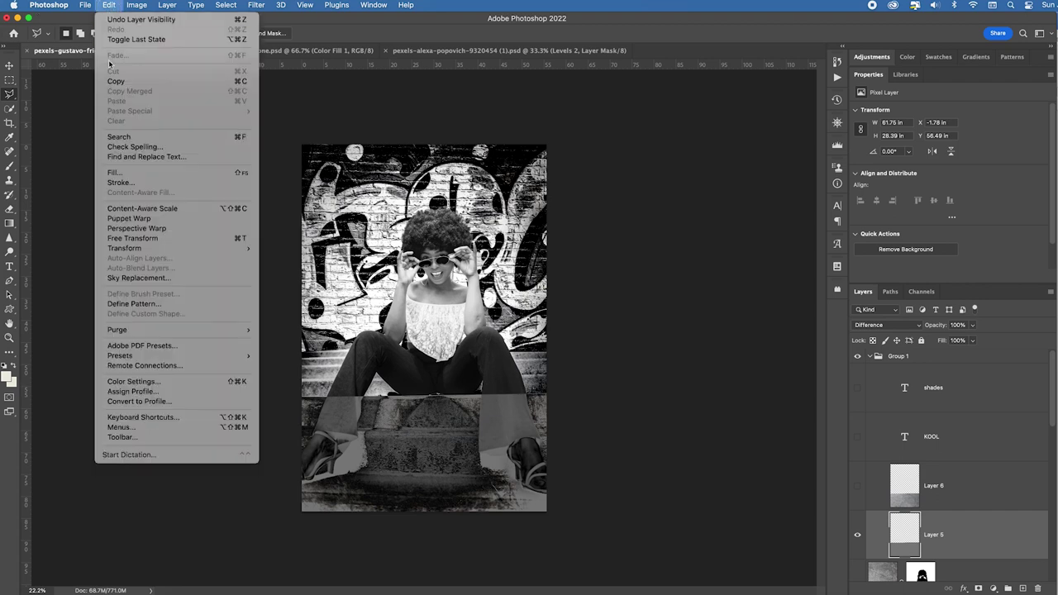
click(140, 170)
click(388, 105)
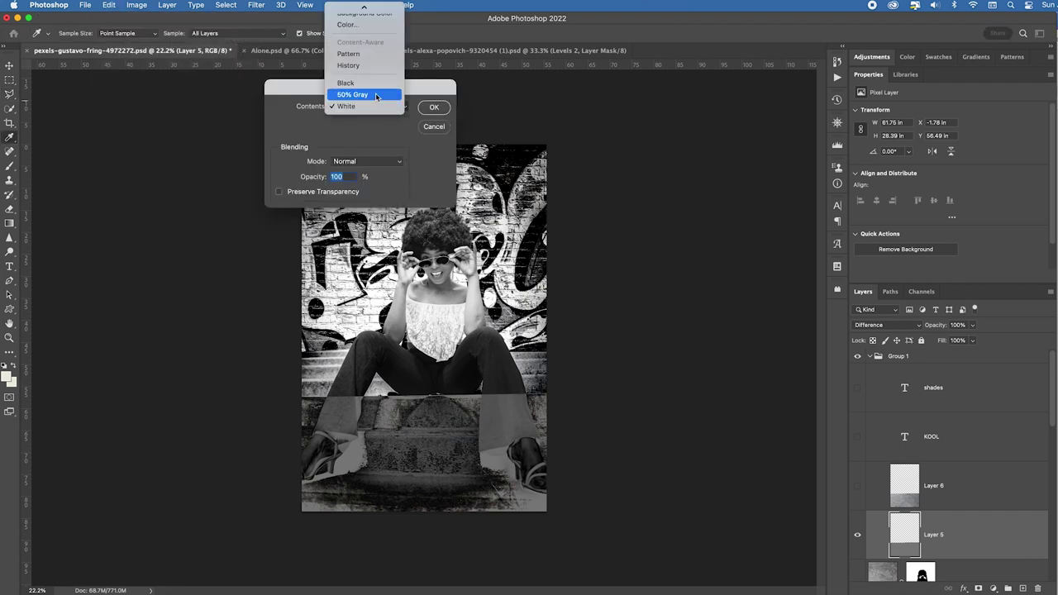
click(445, 136)
key(Escape)
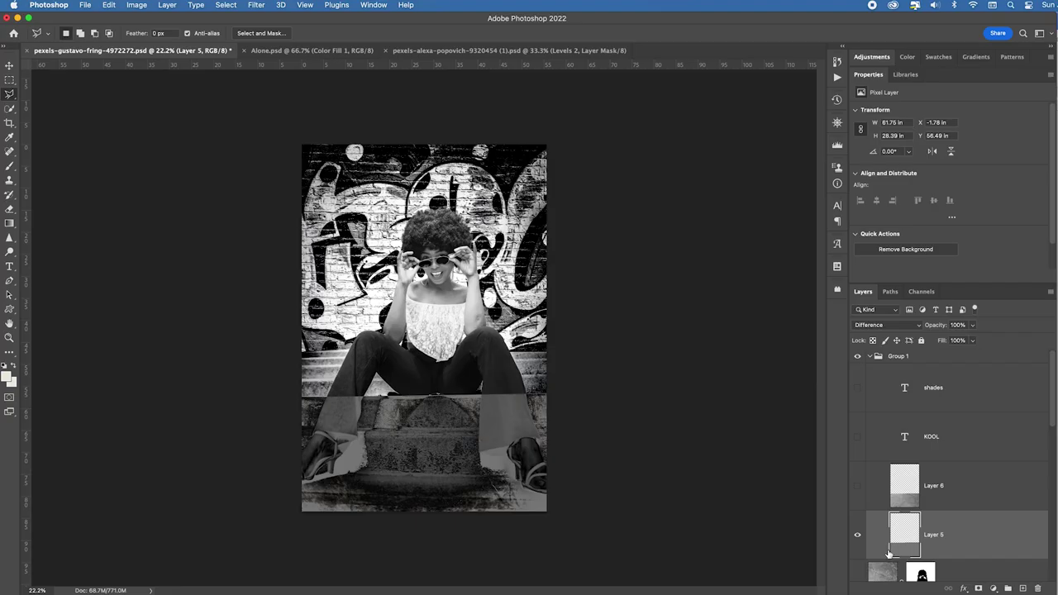
- Load Layer 5's contents as a selection and make Layer 6 the active layer
super+click(890, 551)
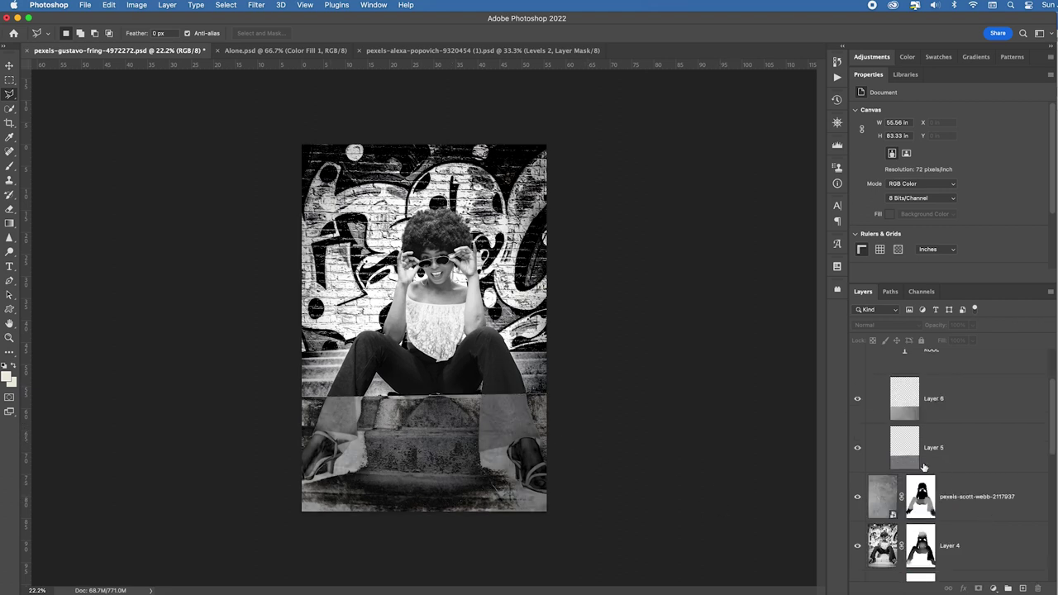
click(879, 499)
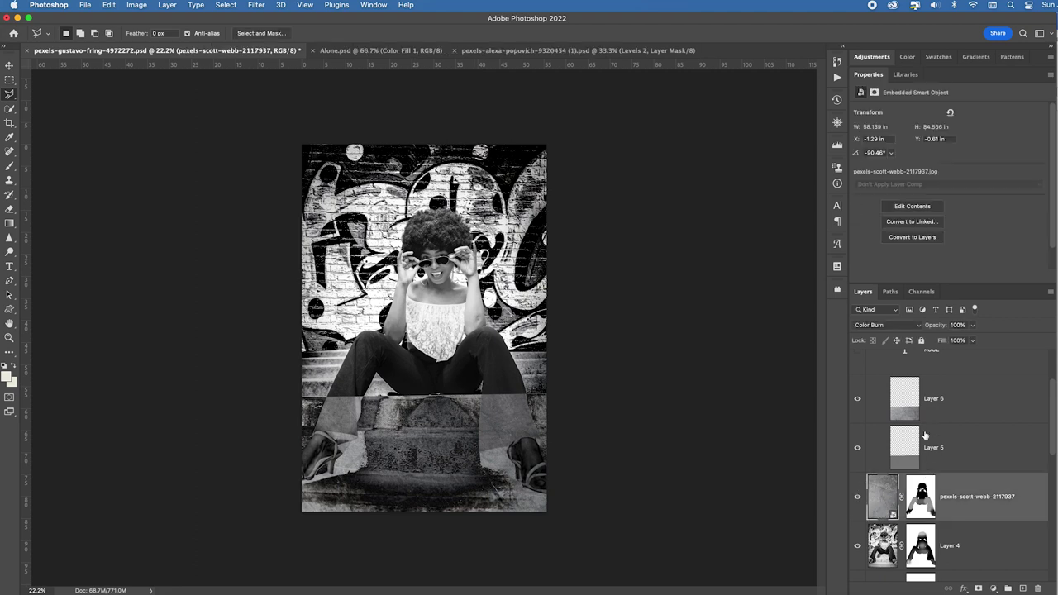
click(981, 402)
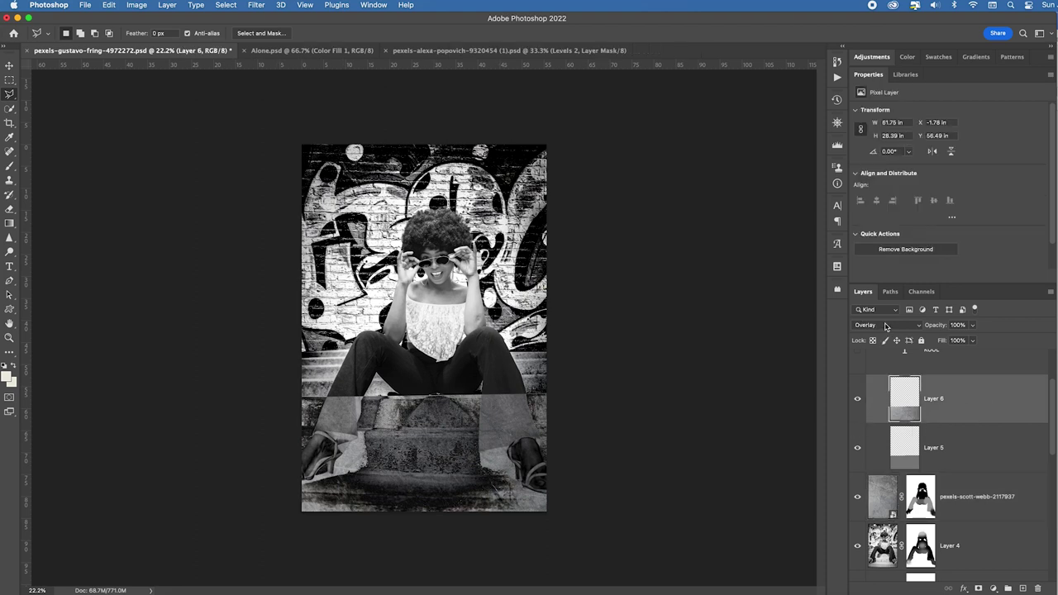
scroll(961, 406, up, 3)
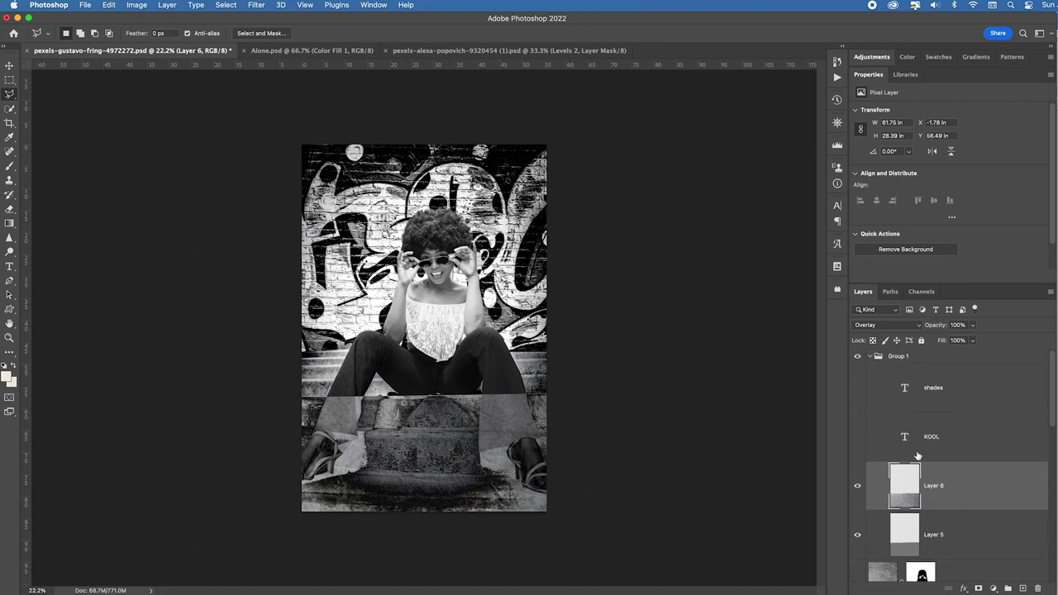
- Show the KOOL title layer and enter its text for editing
click(857, 437)
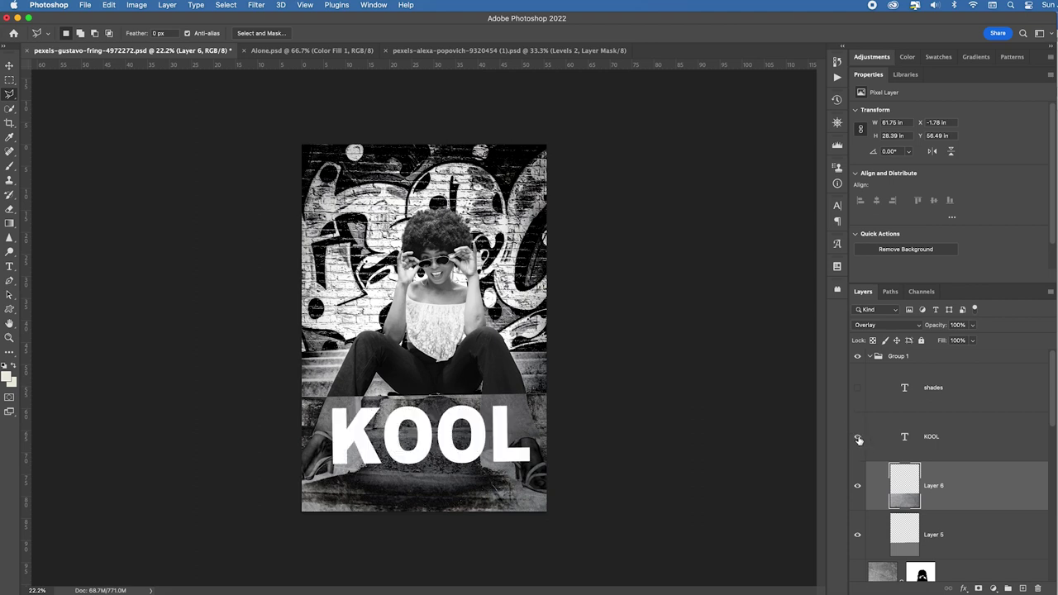
click(1020, 439)
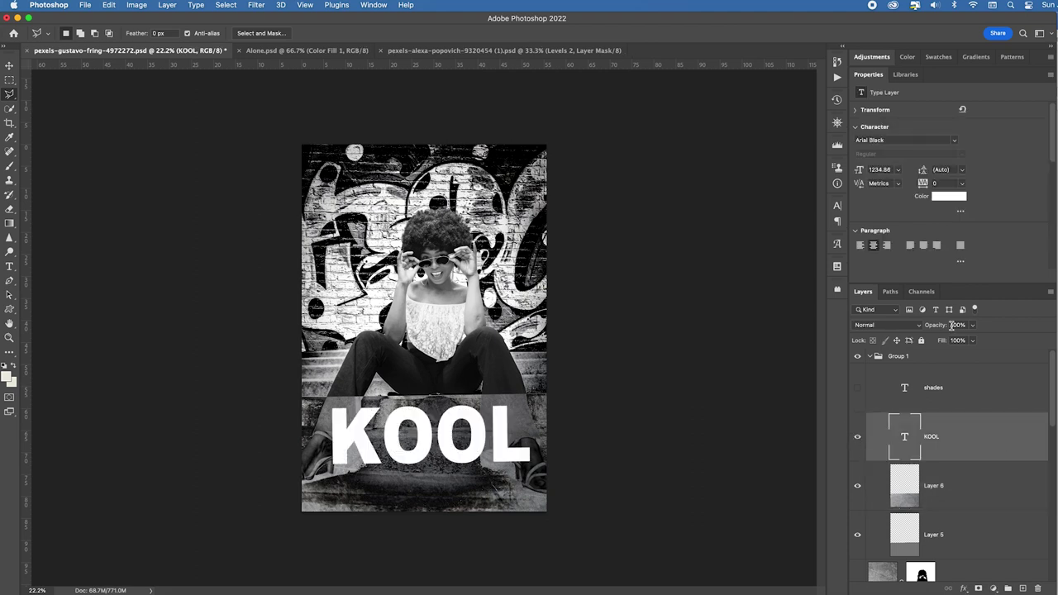
double_click(904, 444)
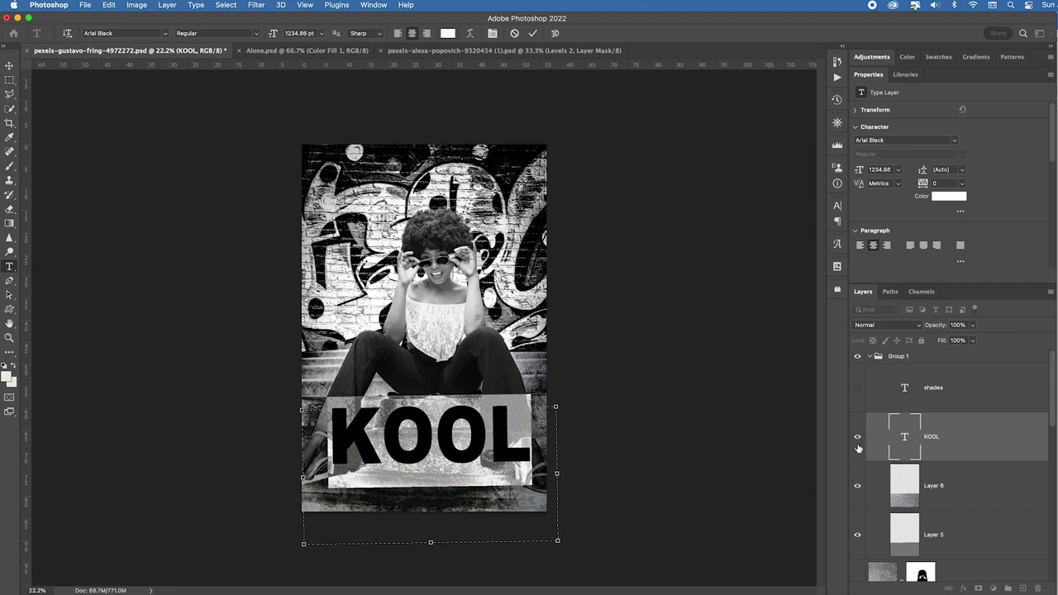
- Show the 'shades' subtitle layer, enter its text, and commit the edit
click(858, 394)
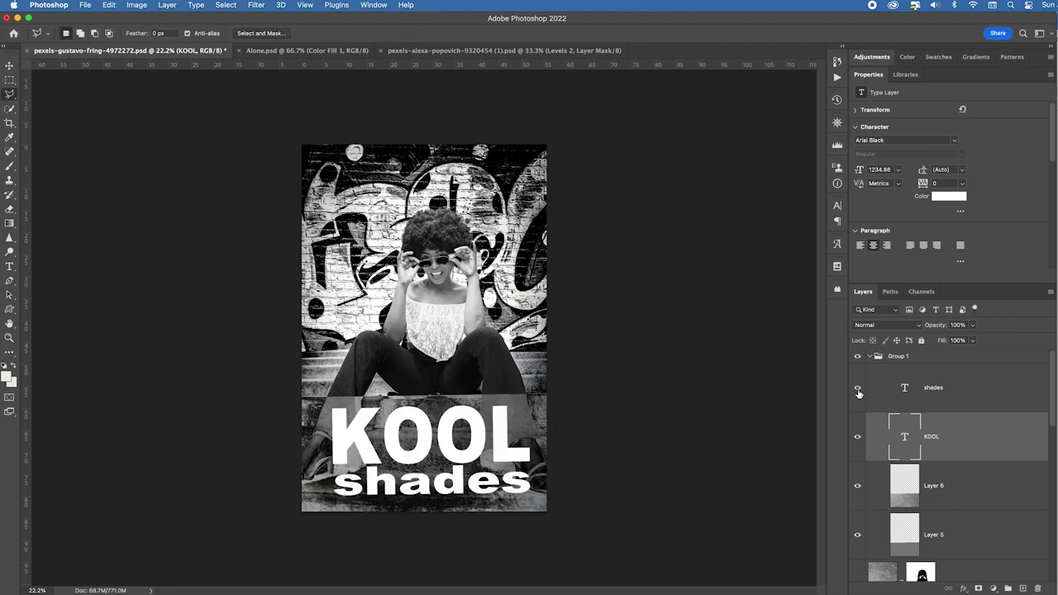
double_click(903, 388)
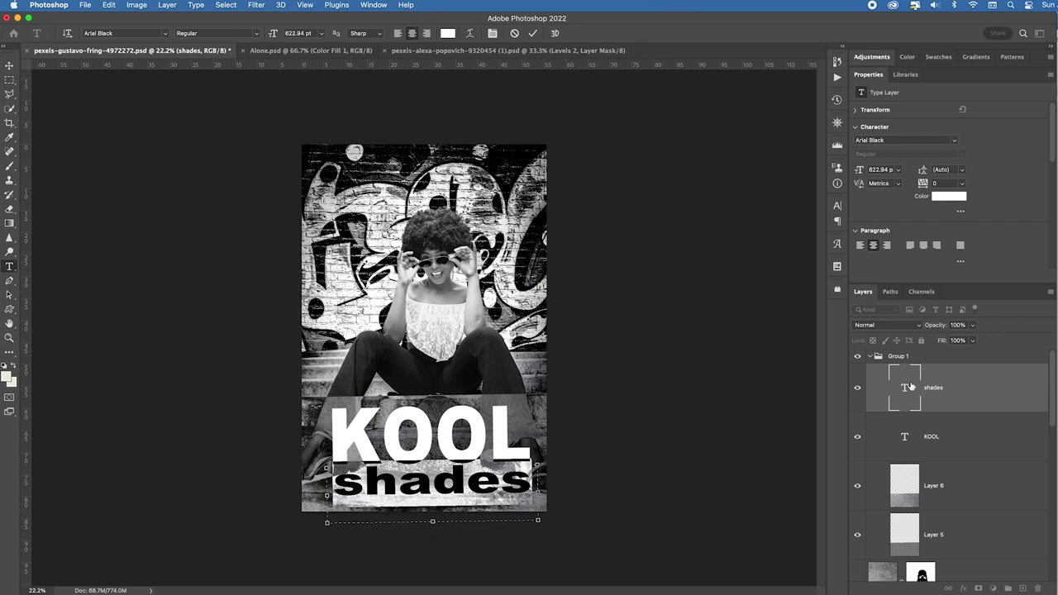
key(Escape)
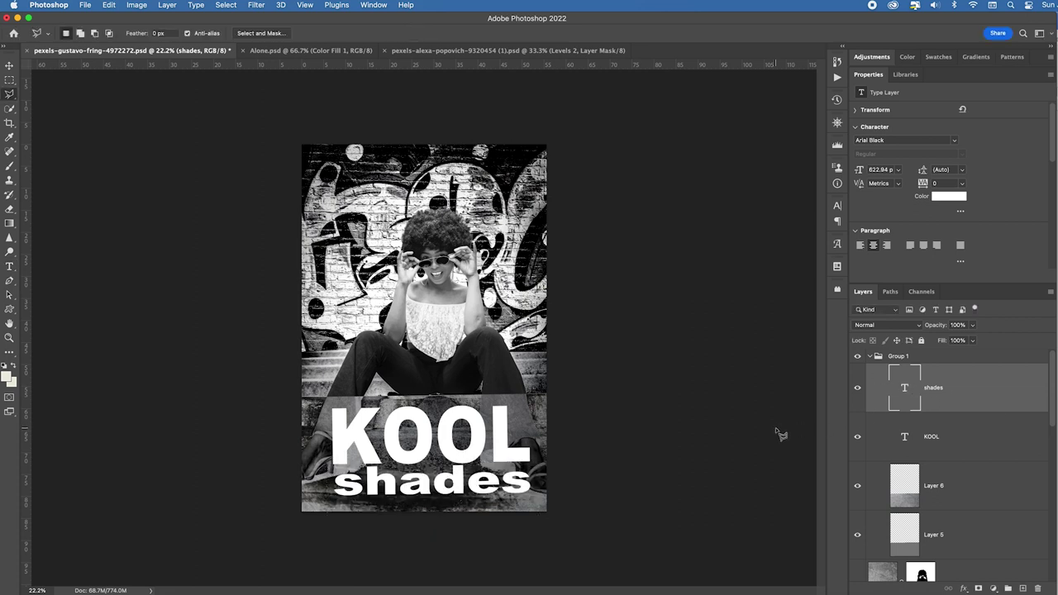
key(l)
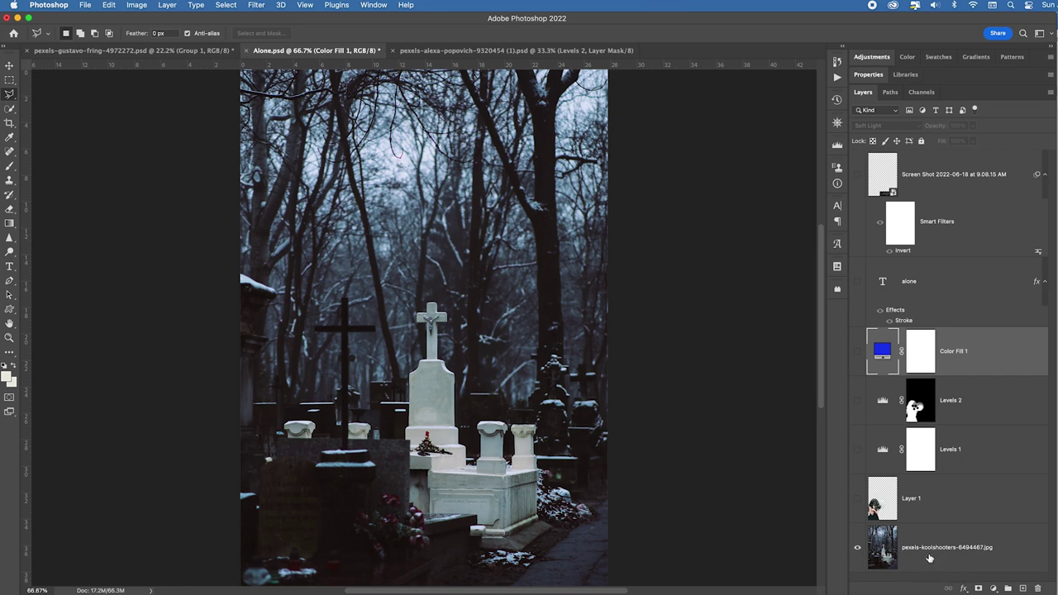
- Show the gas-mask girl's Layer 1 and try the Levels 1 adjustment on and off
click(857, 501)
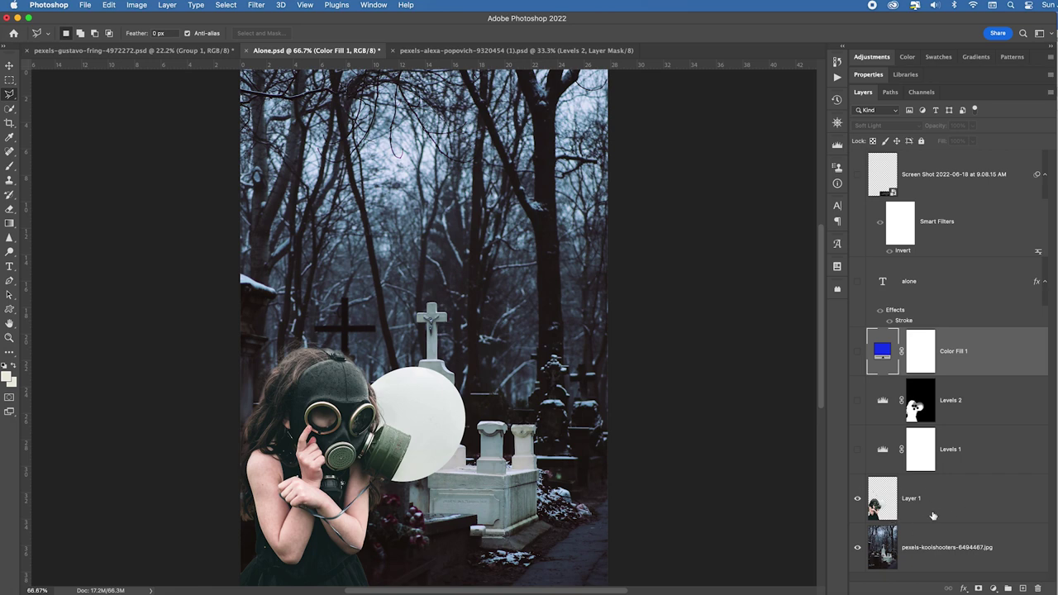
click(857, 449)
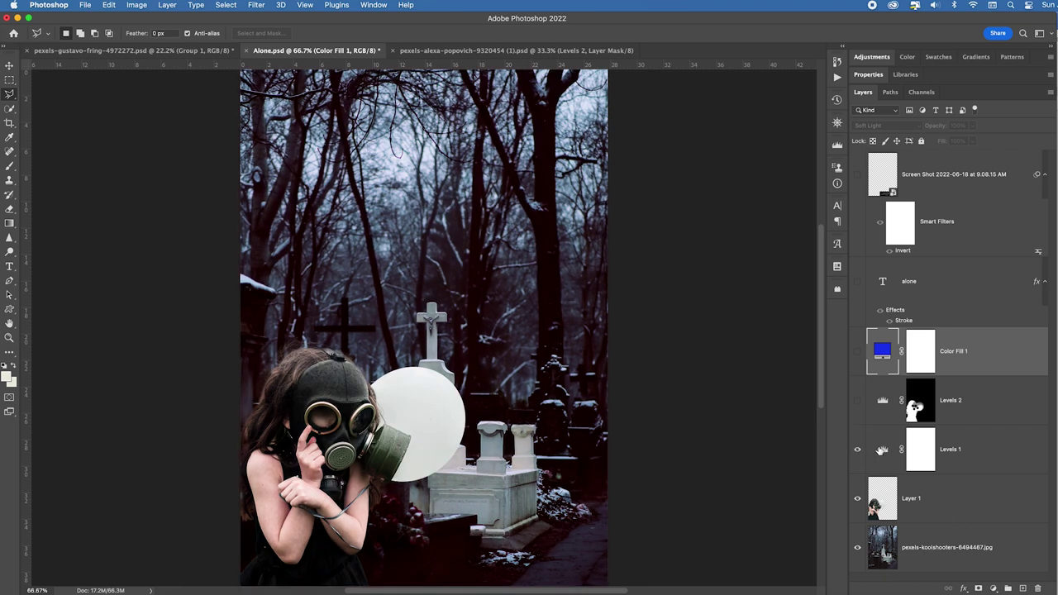
click(878, 450)
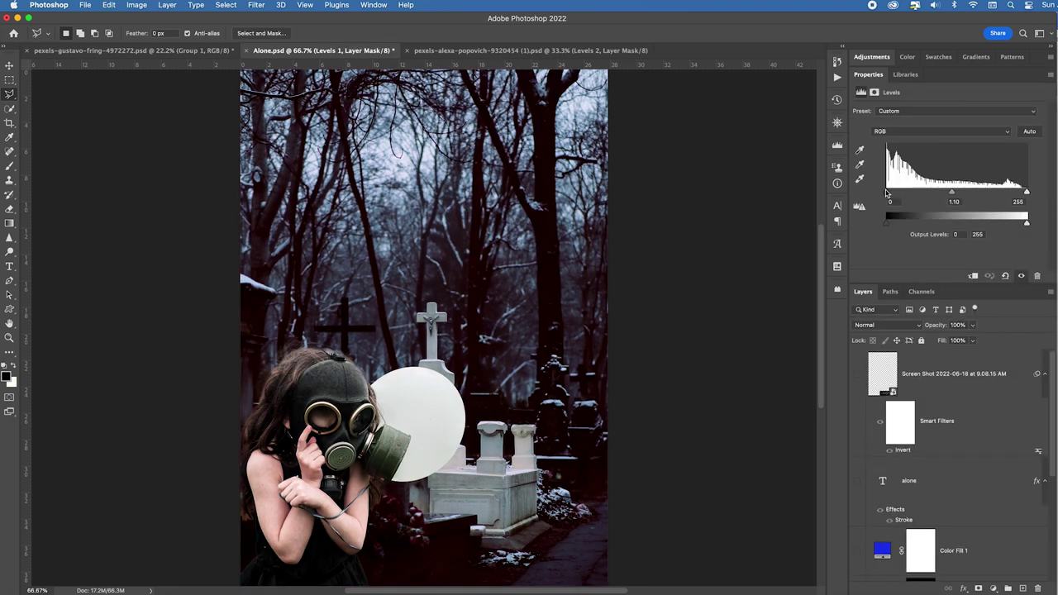
scroll(951, 463, down, 5)
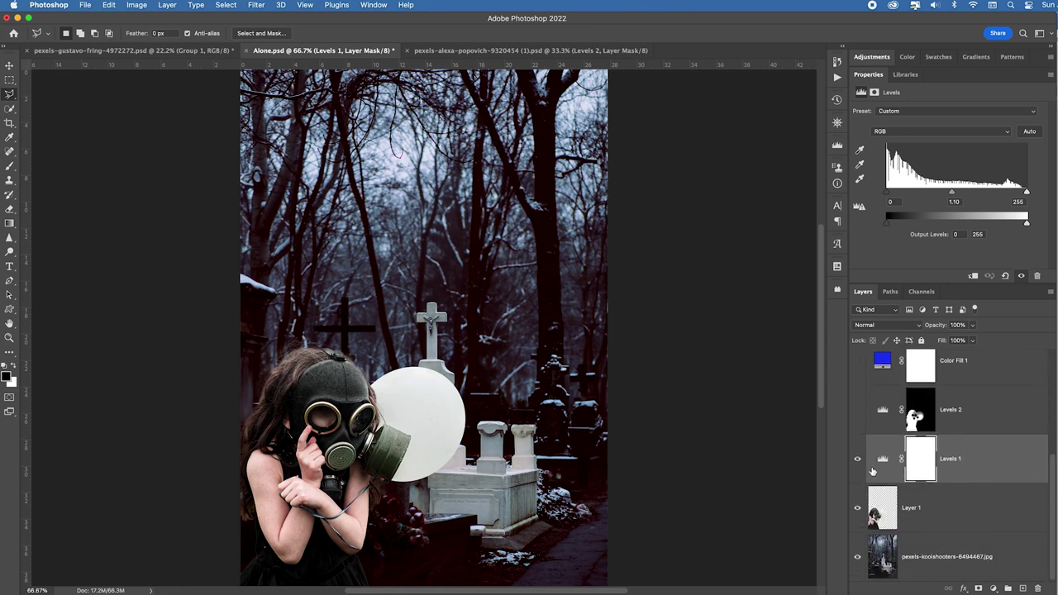
click(857, 459)
- Select the girl's layer, add a Levels 3 adjustment, then delete it
click(968, 512)
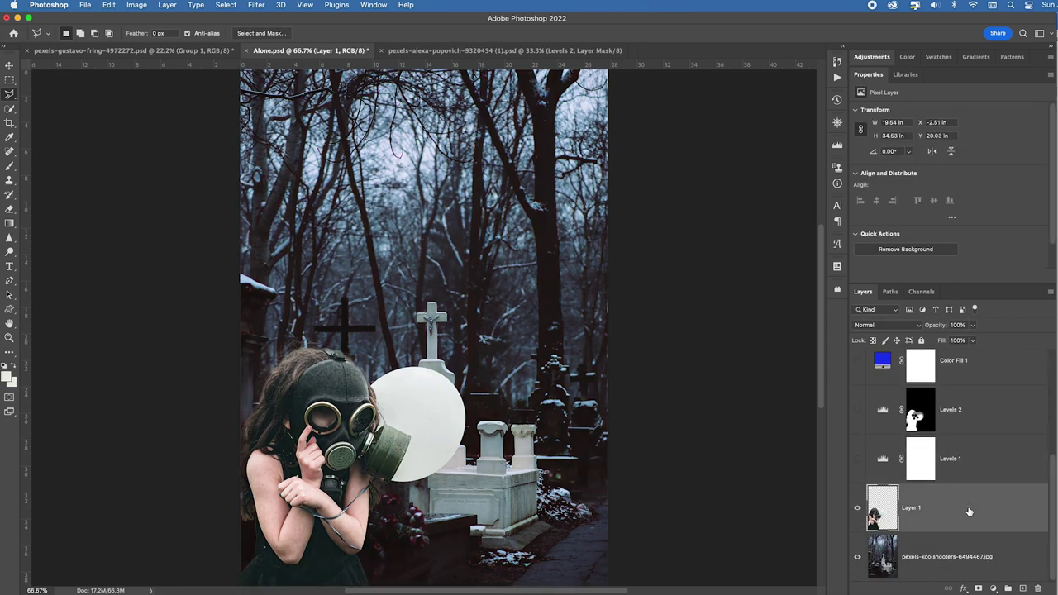
click(872, 57)
click(893, 82)
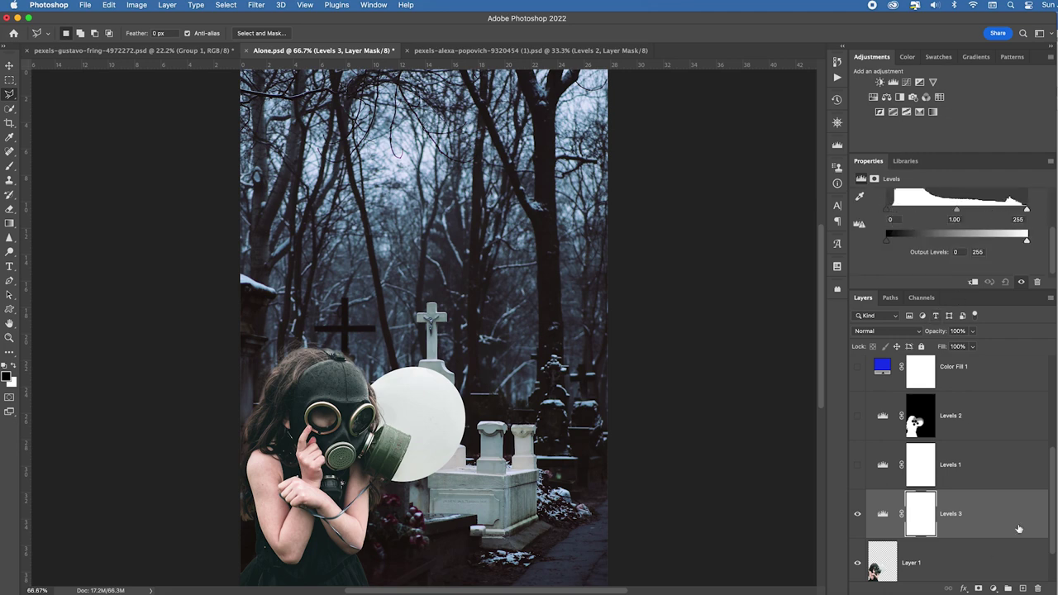
key(BackSpace)
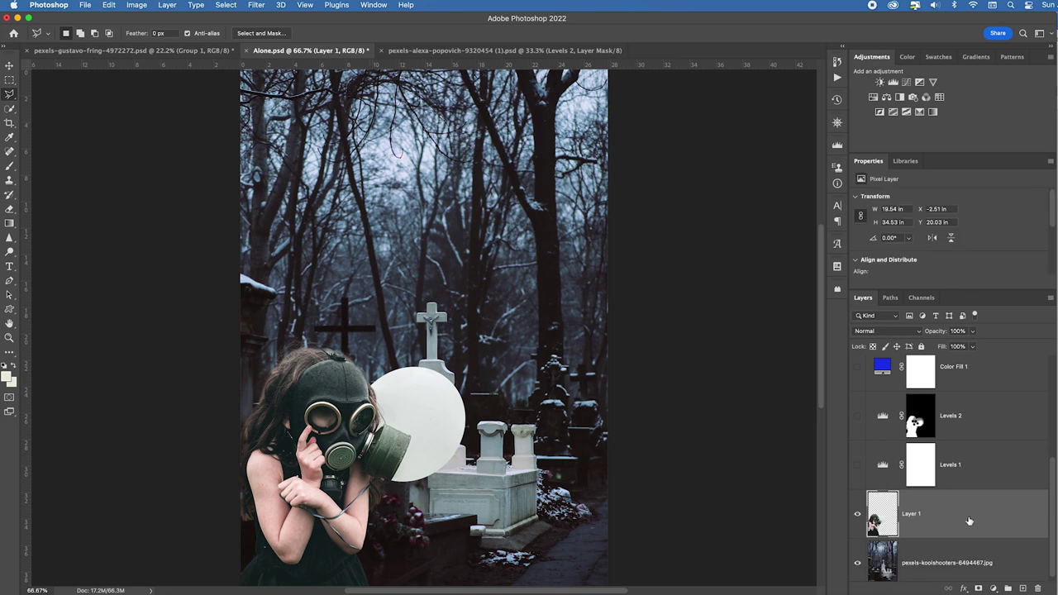
- Turn Levels 1 back on and toggle Levels 2 to compare, leaving it visible
click(857, 467)
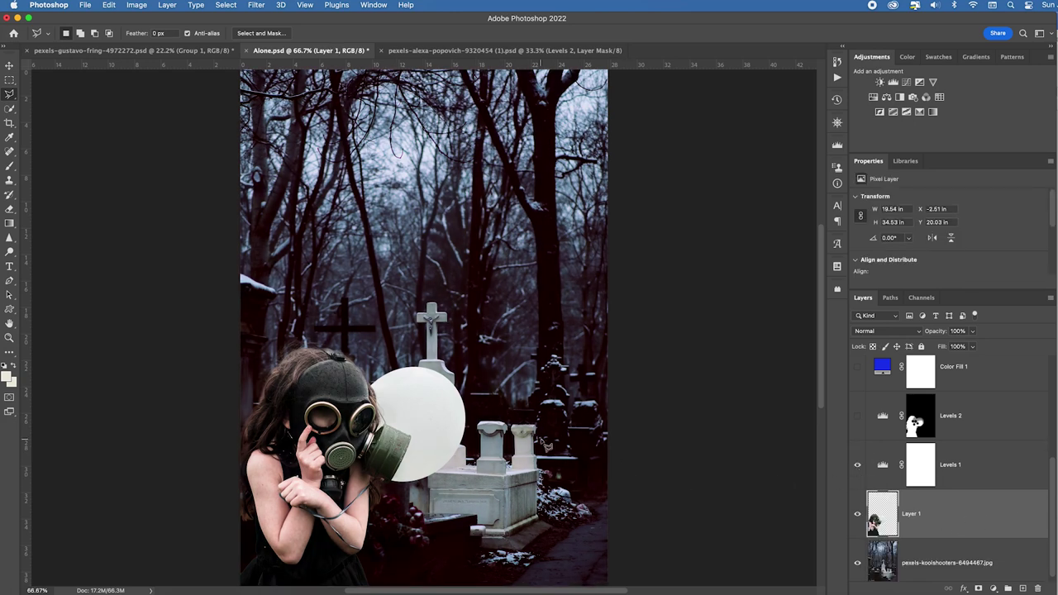
click(857, 418)
click(857, 419)
click(857, 418)
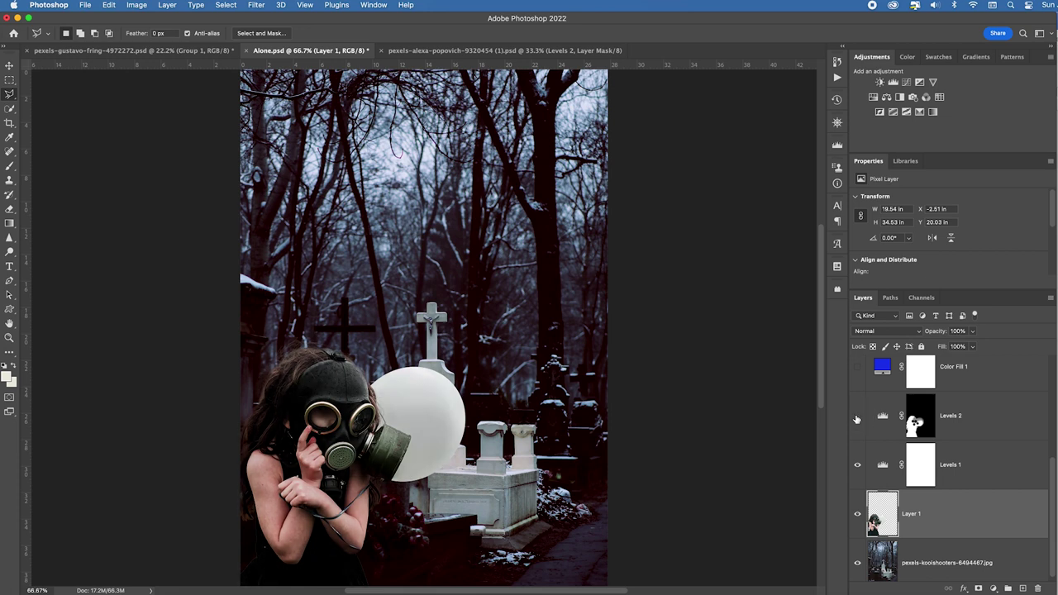
click(857, 418)
click(857, 418)
scroll(950, 480, up, 3)
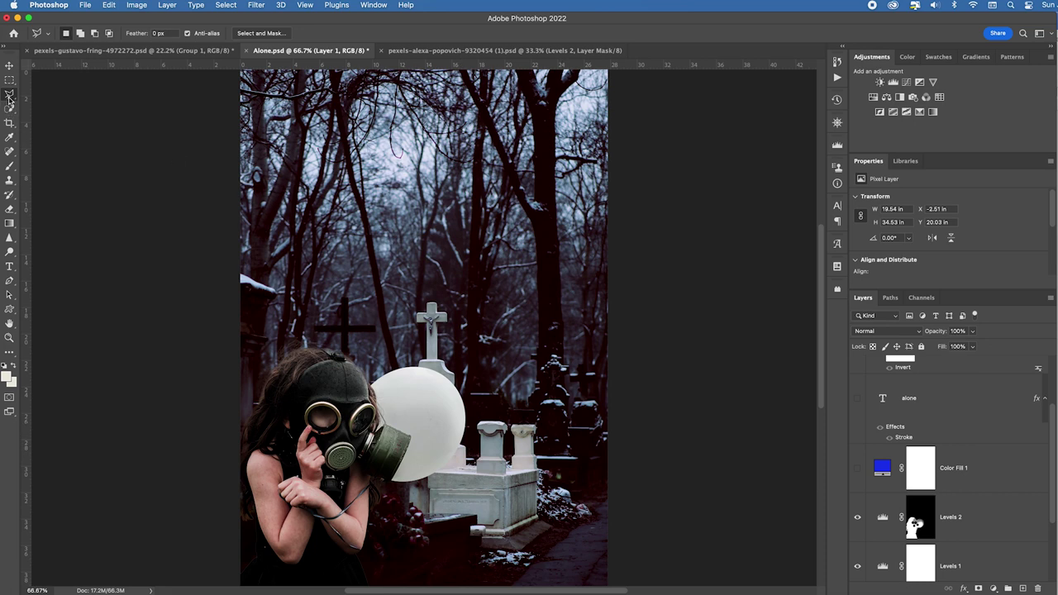
- Draw an elliptical marquee around the white circle beside the gas mask
drag(9, 80, 65, 89)
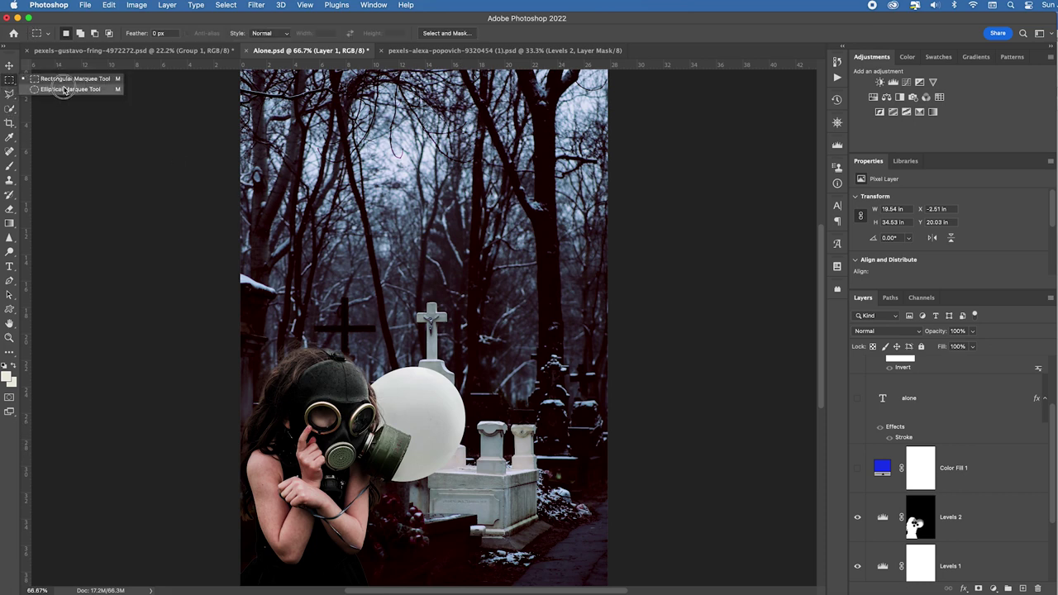
drag(295, 275, 468, 459)
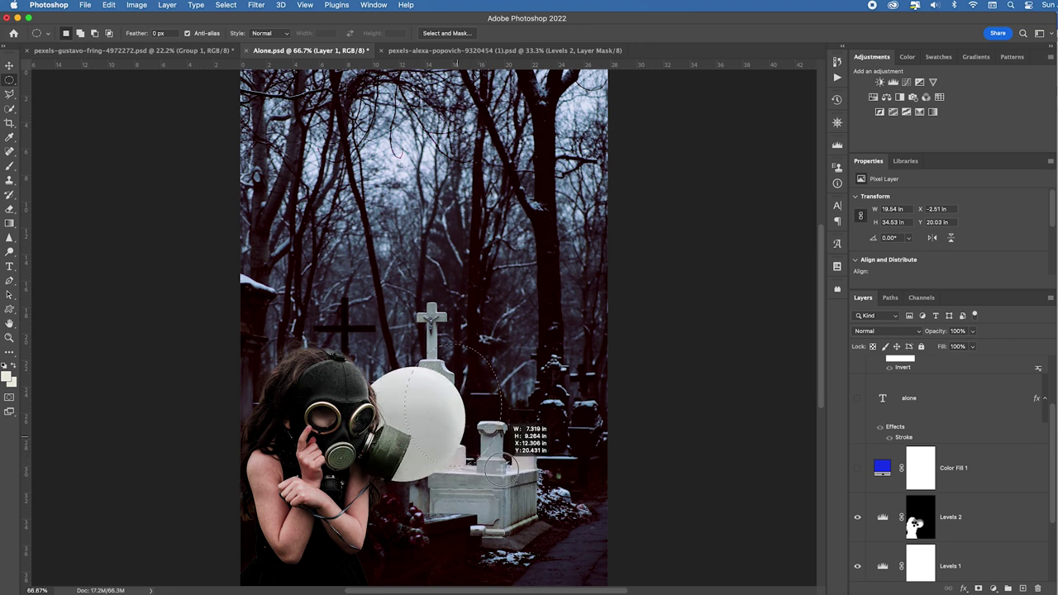
drag(385, 403, 410, 415)
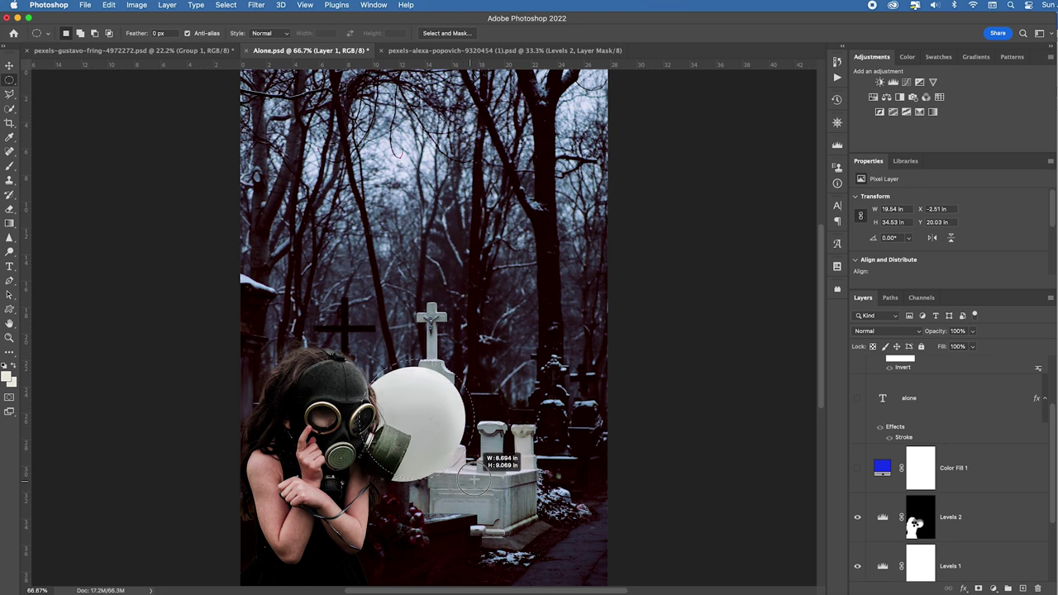
drag(471, 481, 471, 481)
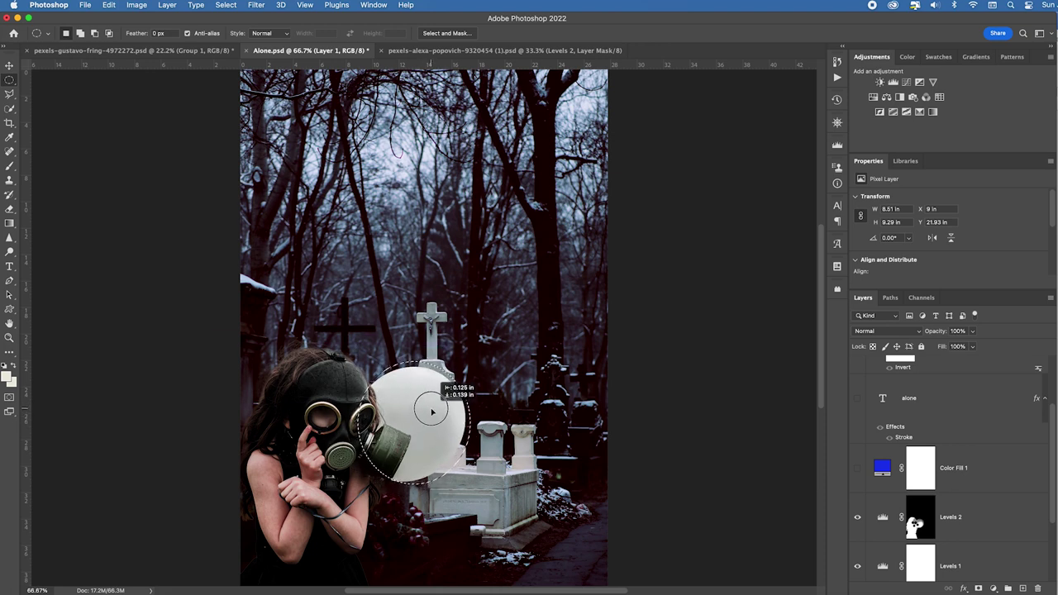
drag(431, 411, 431, 412)
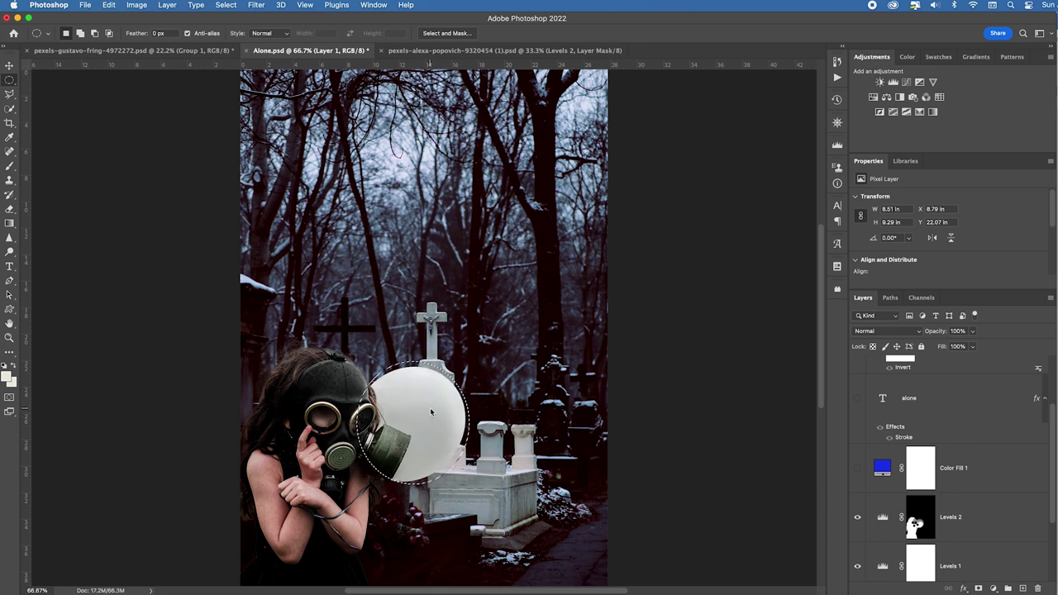
- Transform the circular selection to fit the white circle, apply it, and deselect
click(226, 6)
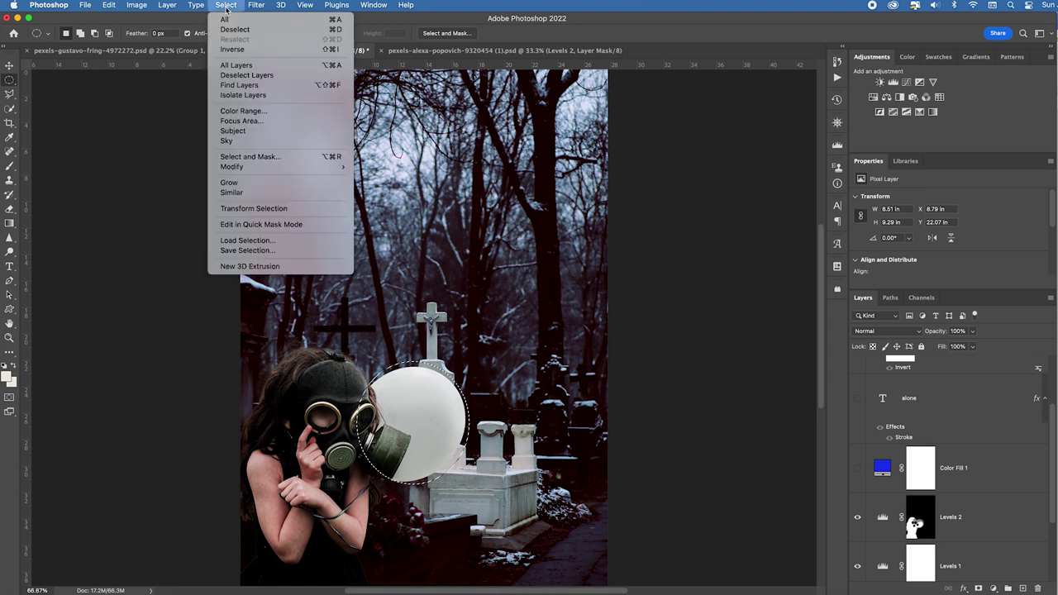
click(303, 210)
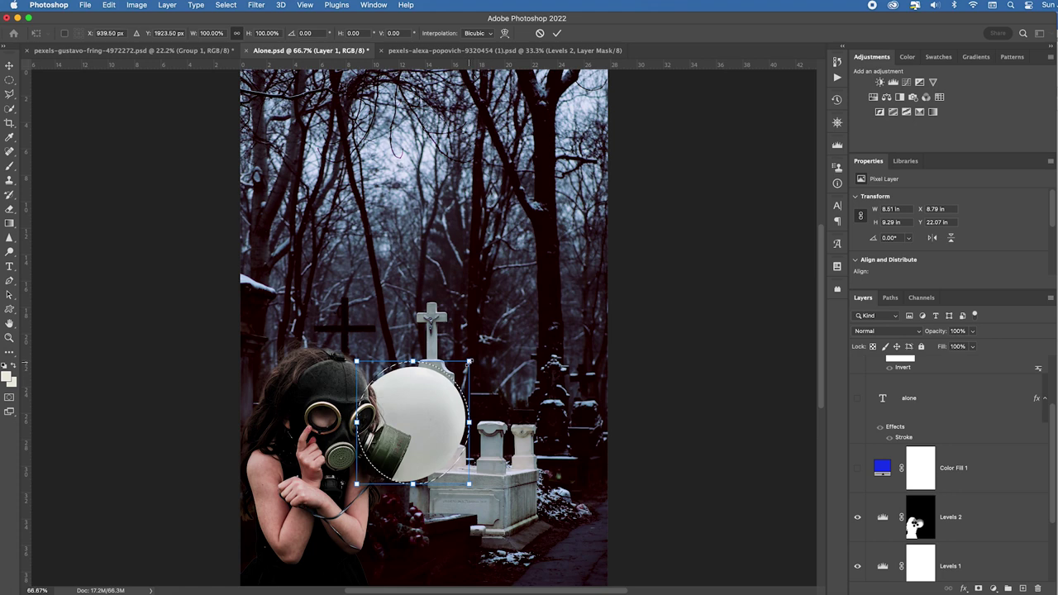
mouse_move(469, 361)
mouse_down()
mouse_move(521, 326)
mouse_move(473, 361)
mouse_up()
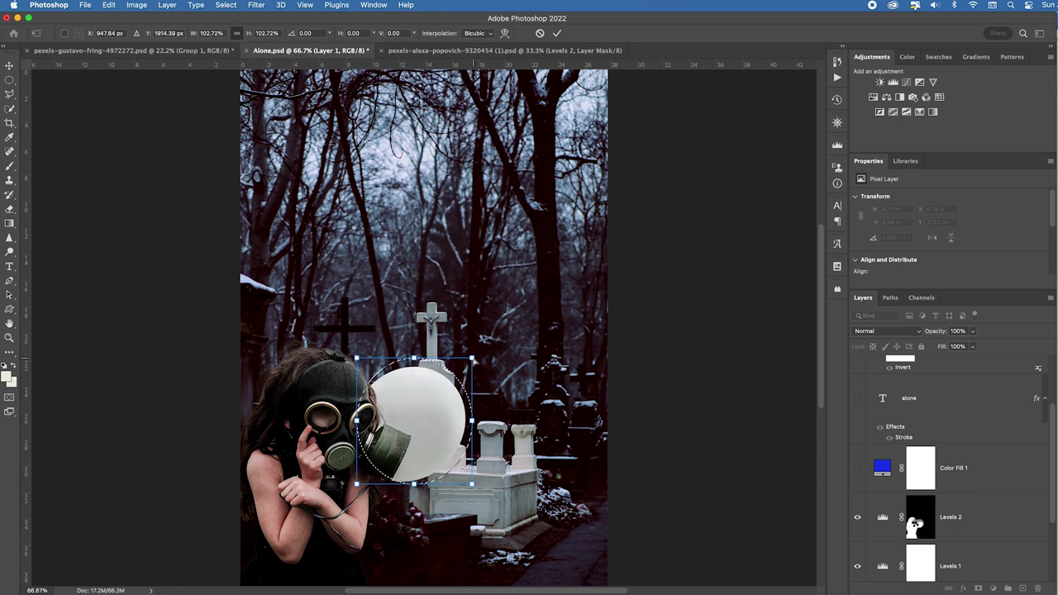
drag(473, 360, 492, 357)
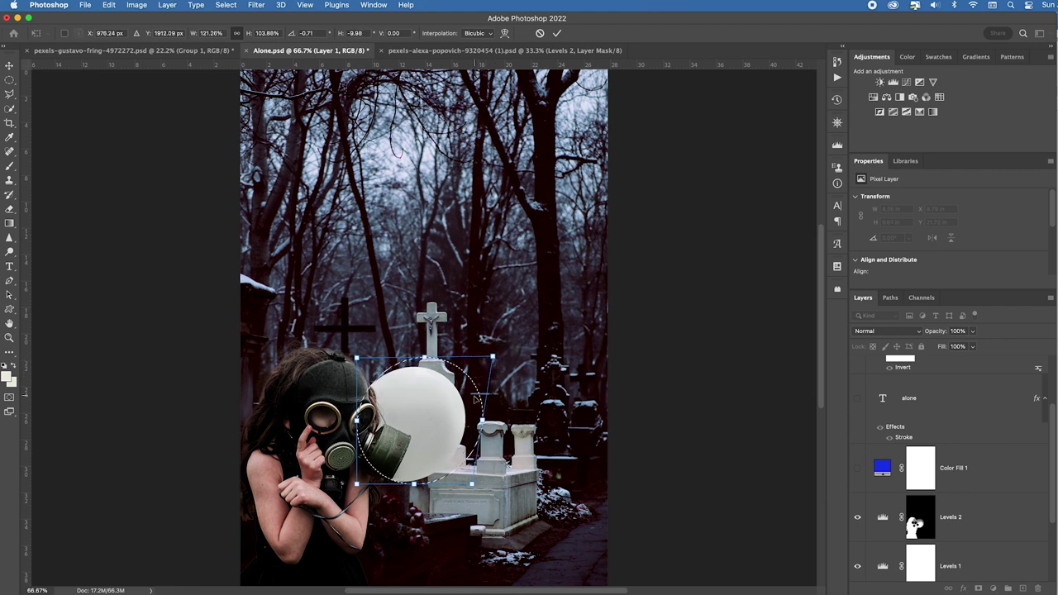
drag(461, 407, 455, 417)
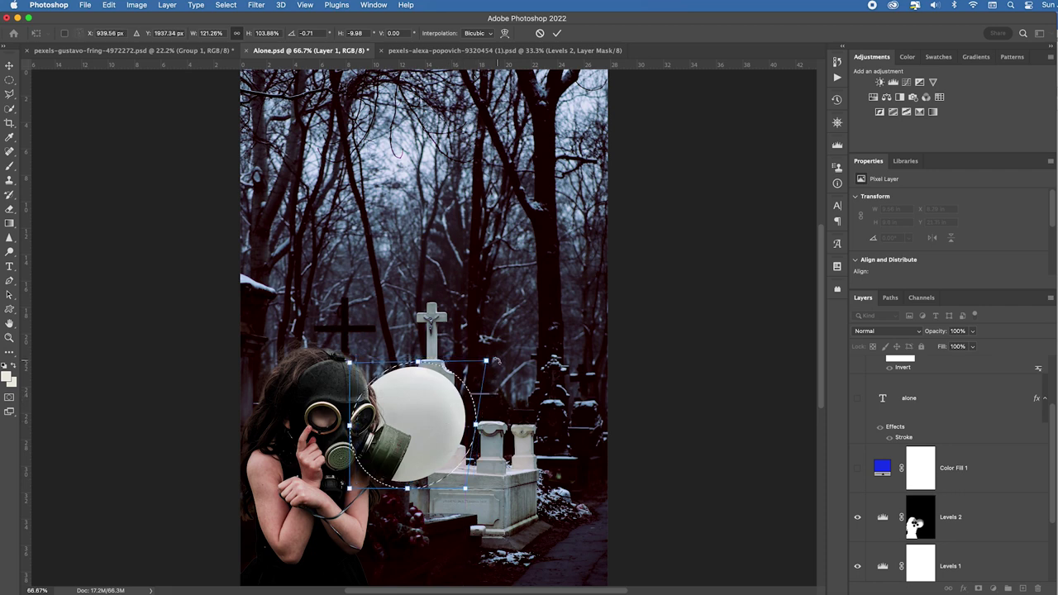
drag(488, 362, 479, 369)
drag(465, 488, 457, 479)
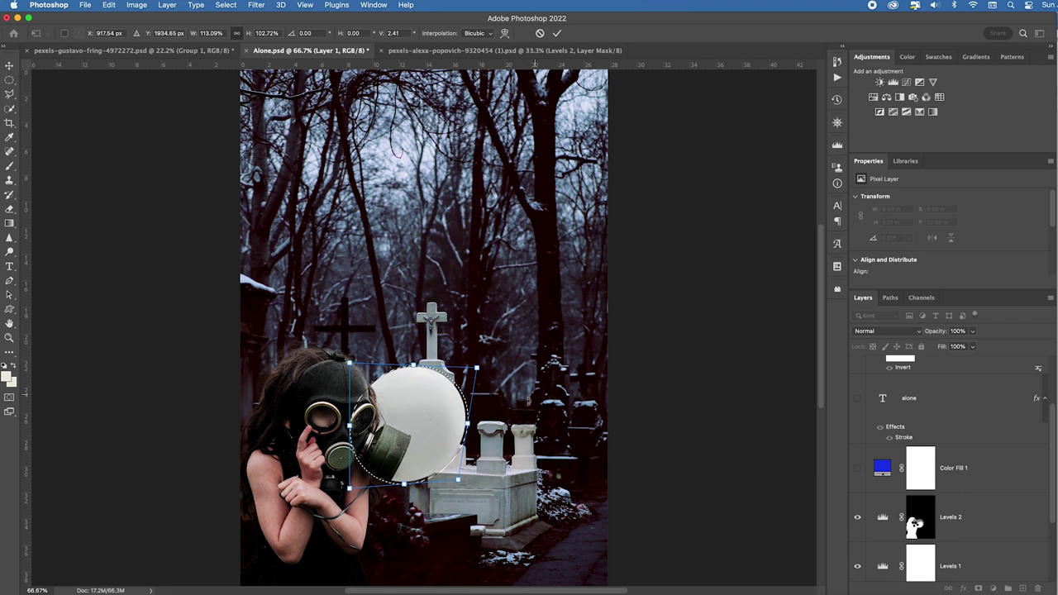
key(Return)
key(ctrl+d)
- Show Color Fill 1 over the scene, keep its #1937ec blue, and open its blend modes
click(857, 470)
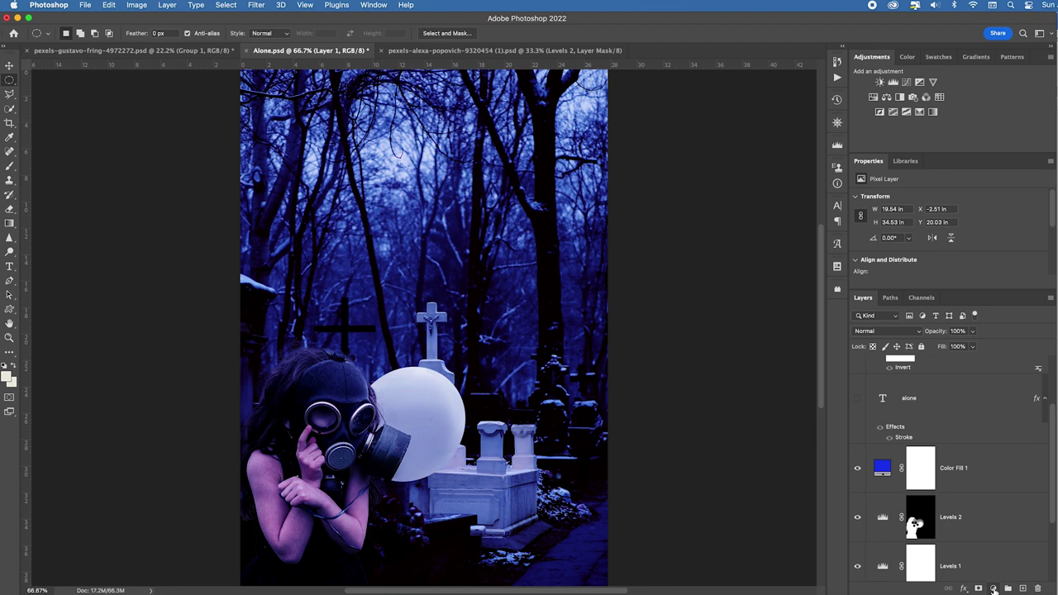
click(994, 588)
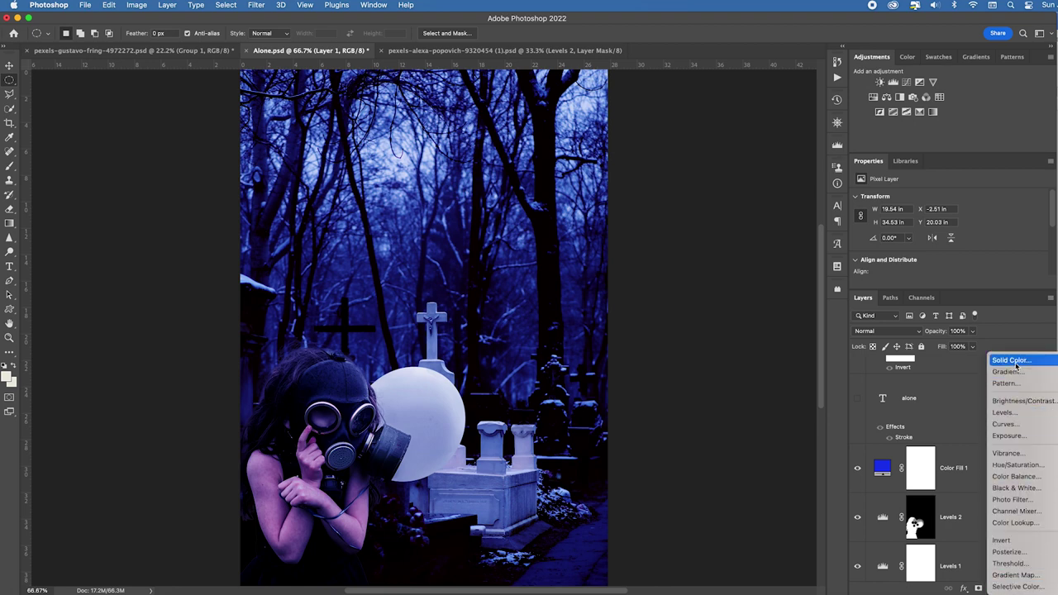
click(887, 474)
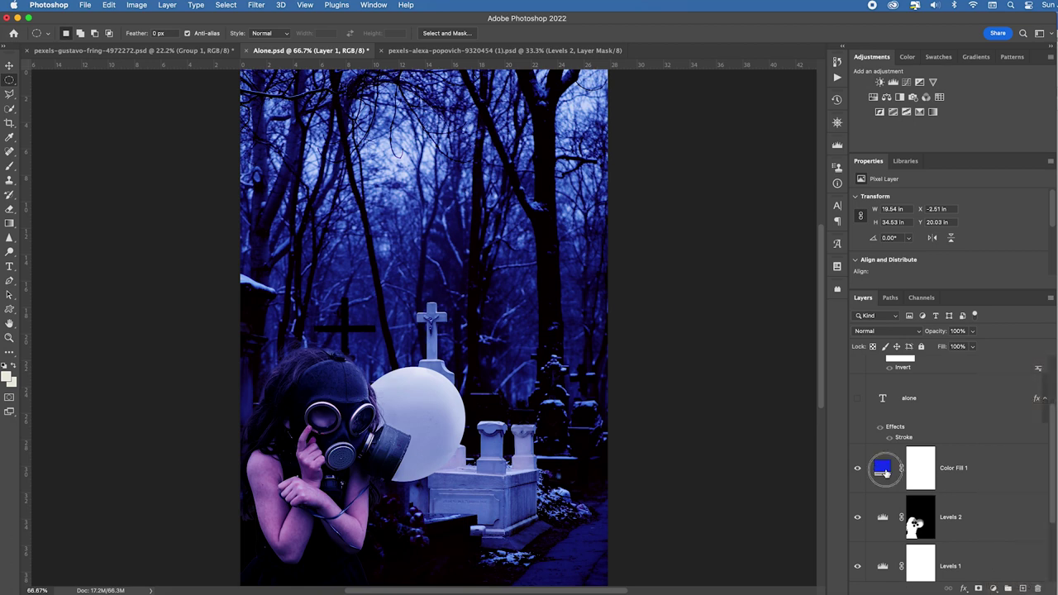
click(887, 475)
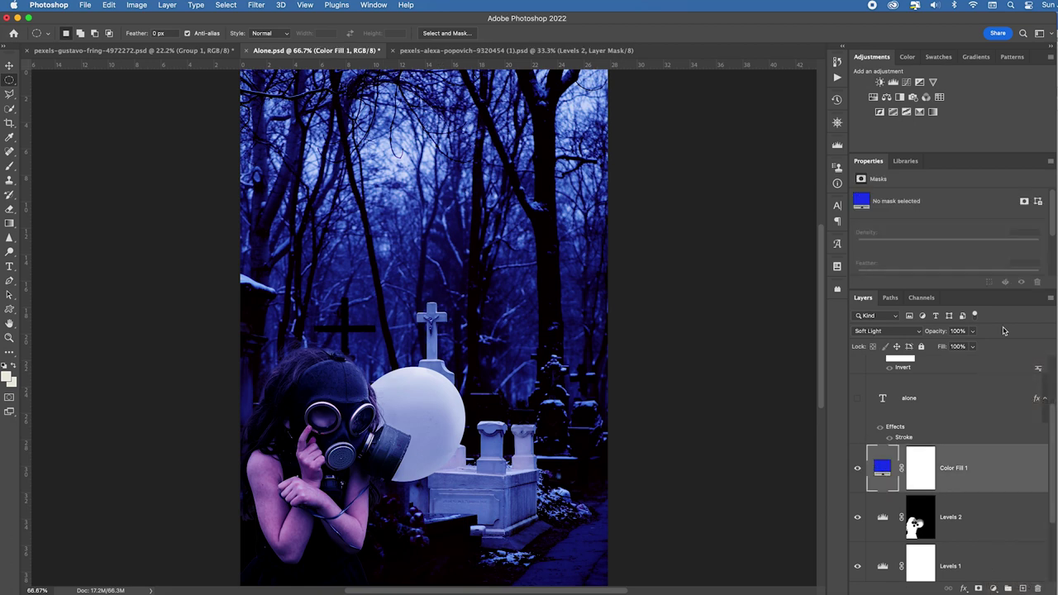
double_click(884, 471)
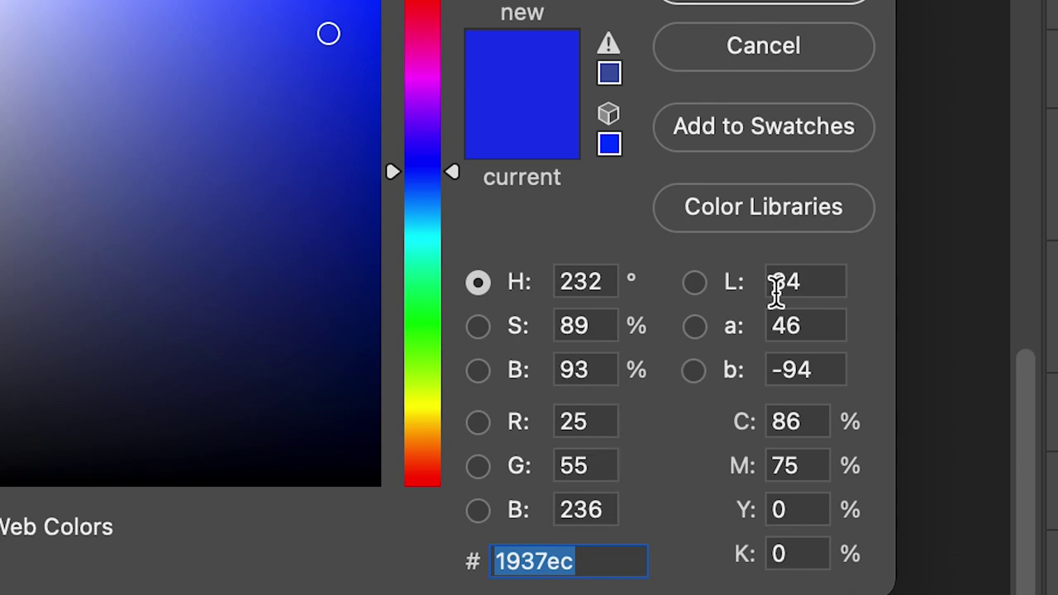
click(774, 49)
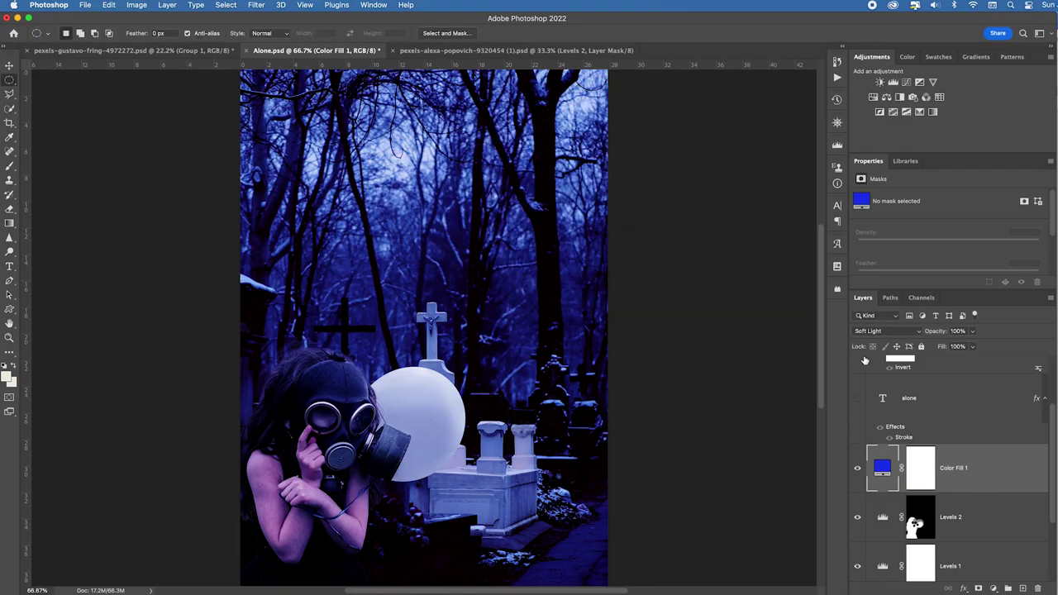
click(875, 332)
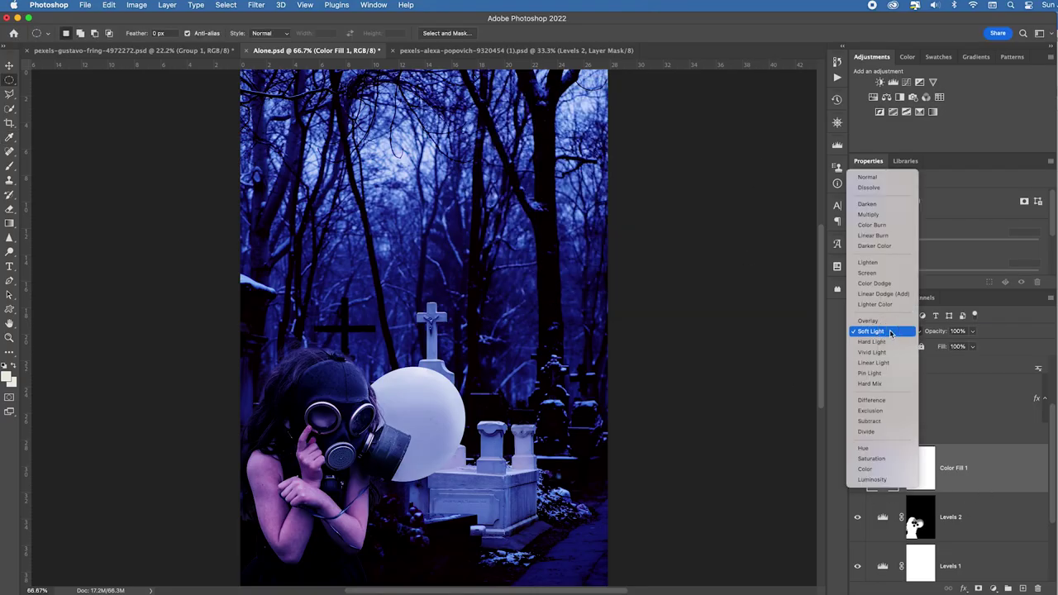
- Keep the fill in Soft Light, then show the 'alone' title and recolour it #141a75
click(890, 332)
scroll(909, 430, up, 2)
click(857, 486)
double_click(885, 489)
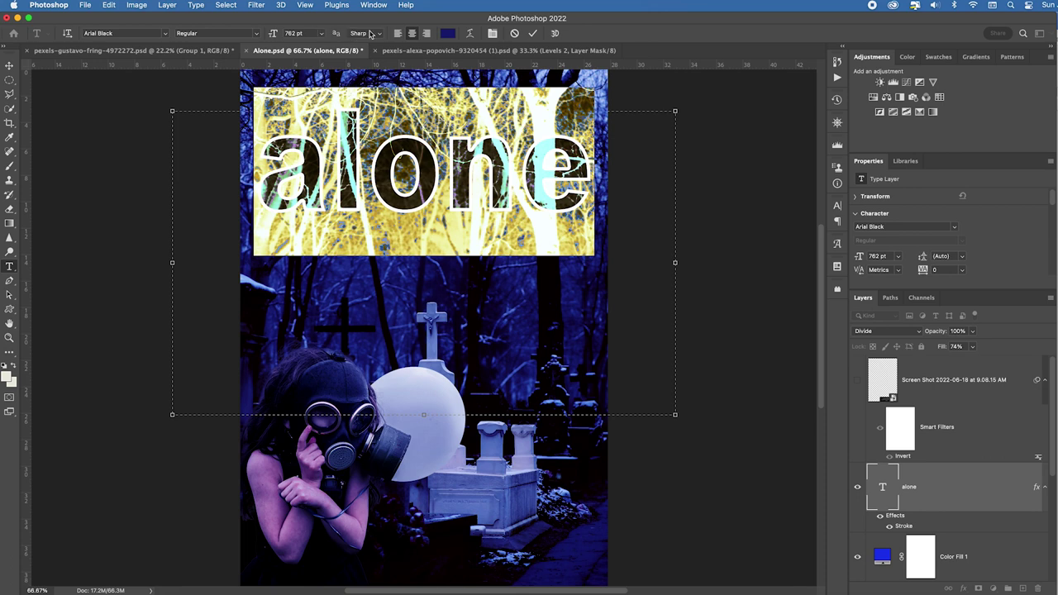
click(448, 35)
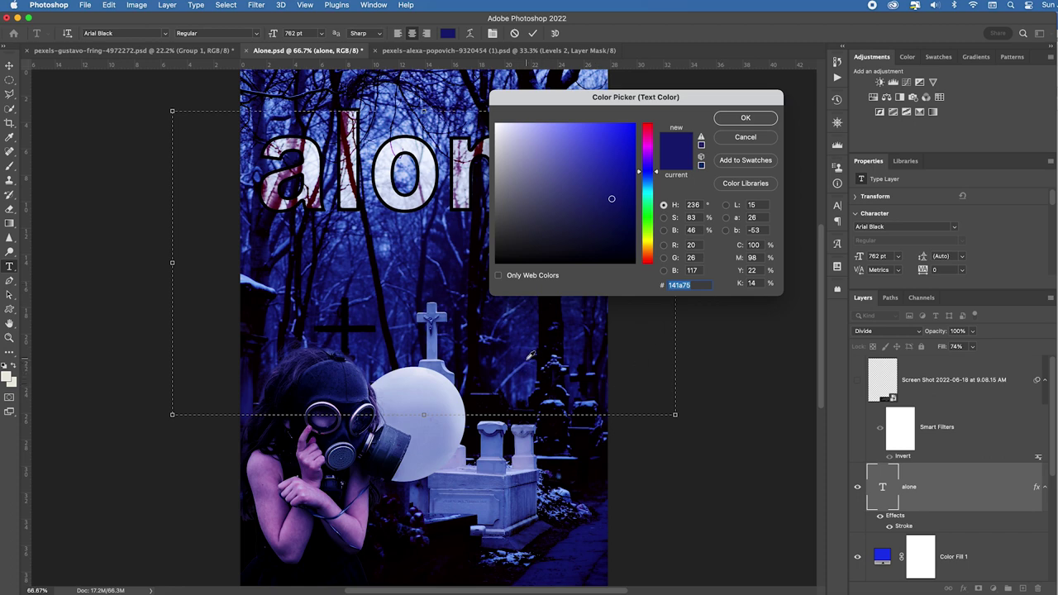
key(Return)
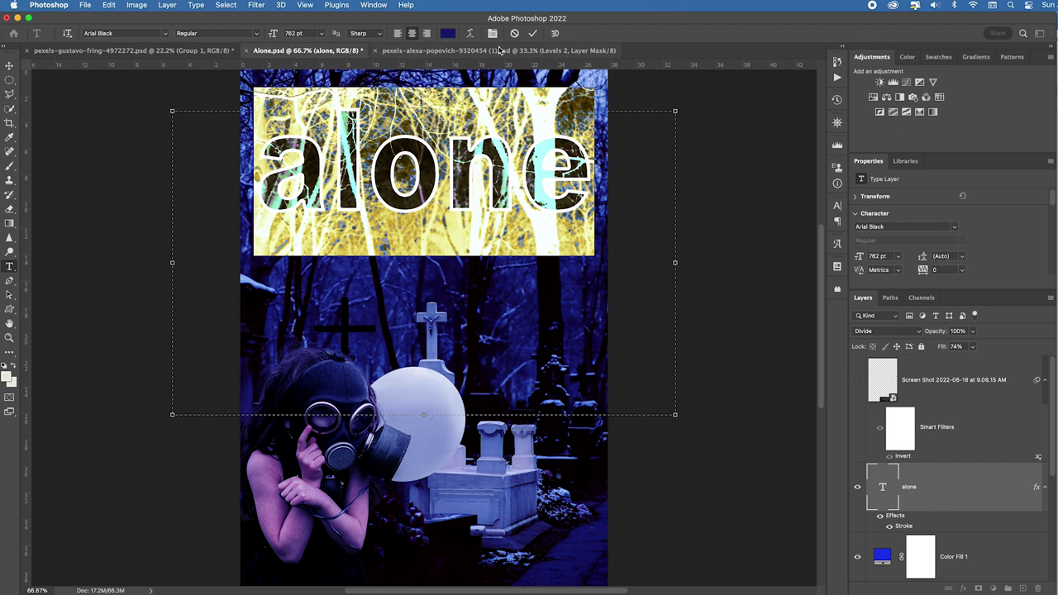
click(9, 80)
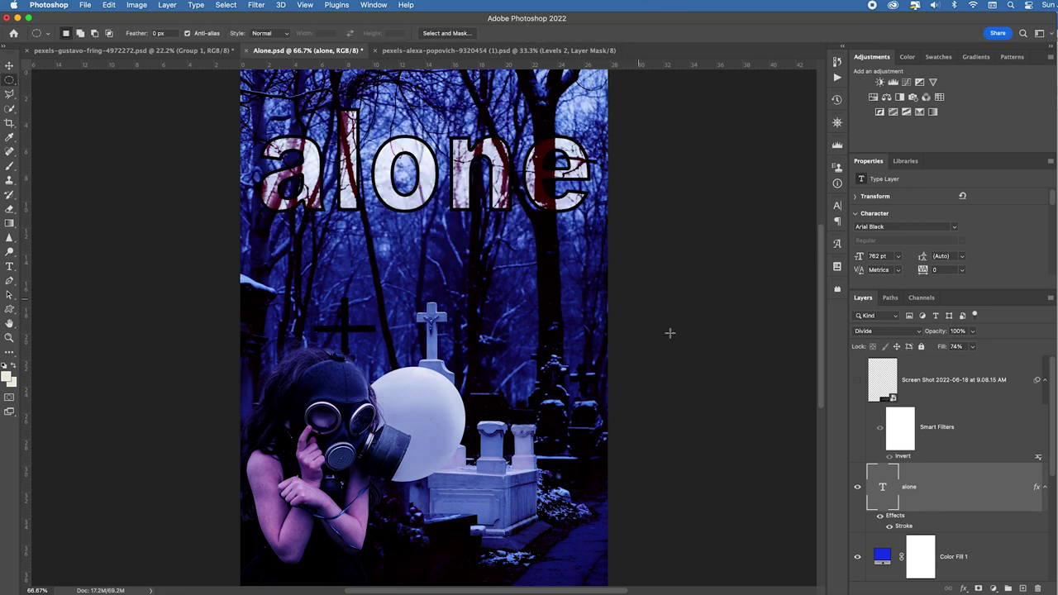
- Show the Screen Shot credits layer along the poster's bottom and select it
click(858, 381)
scroll(647, 415, down, 2)
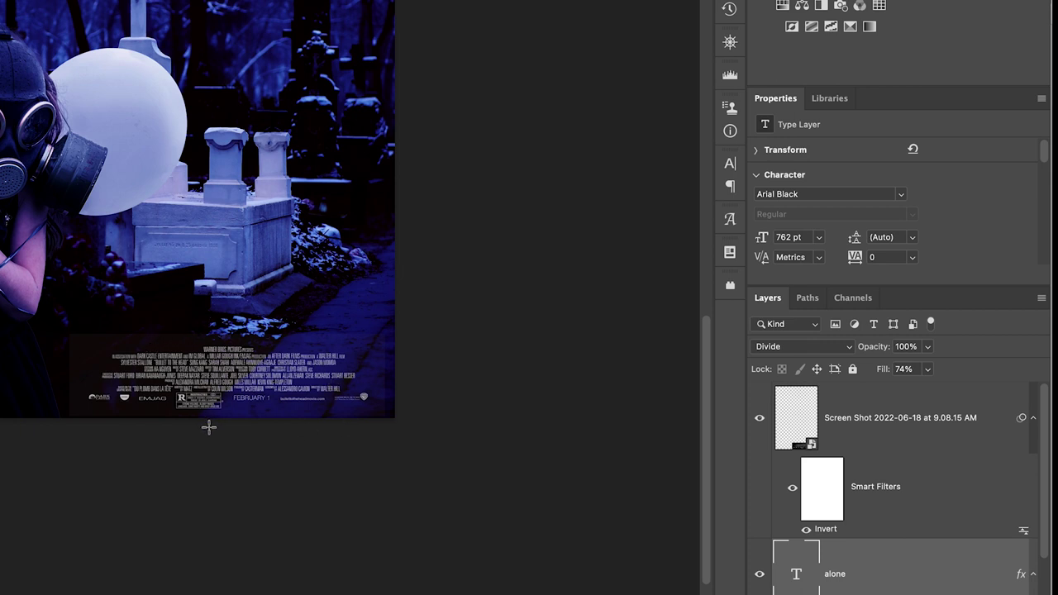
click(877, 422)
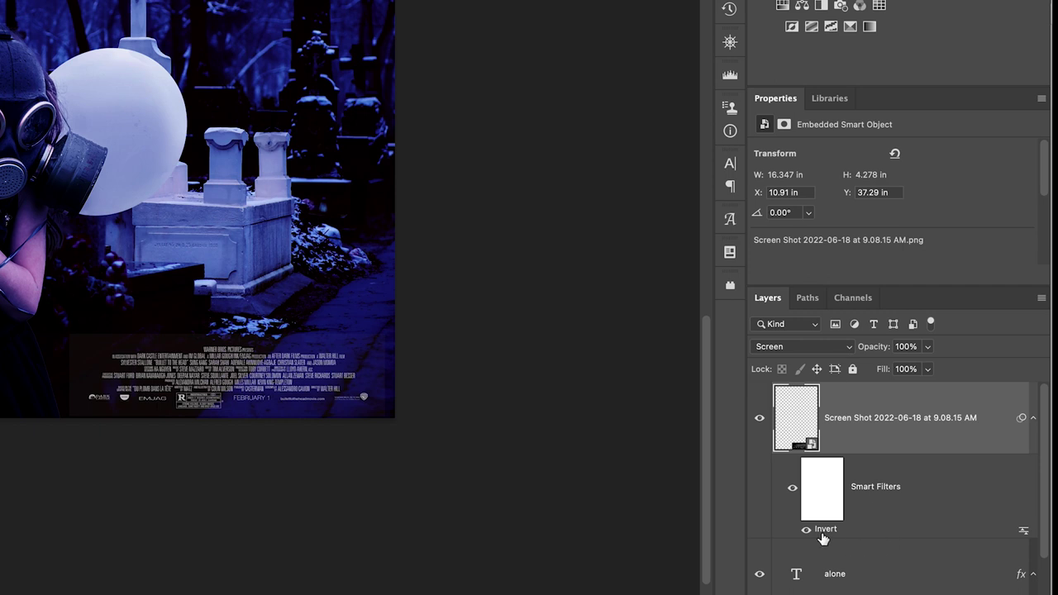
scroll(571, 541, up, 5)
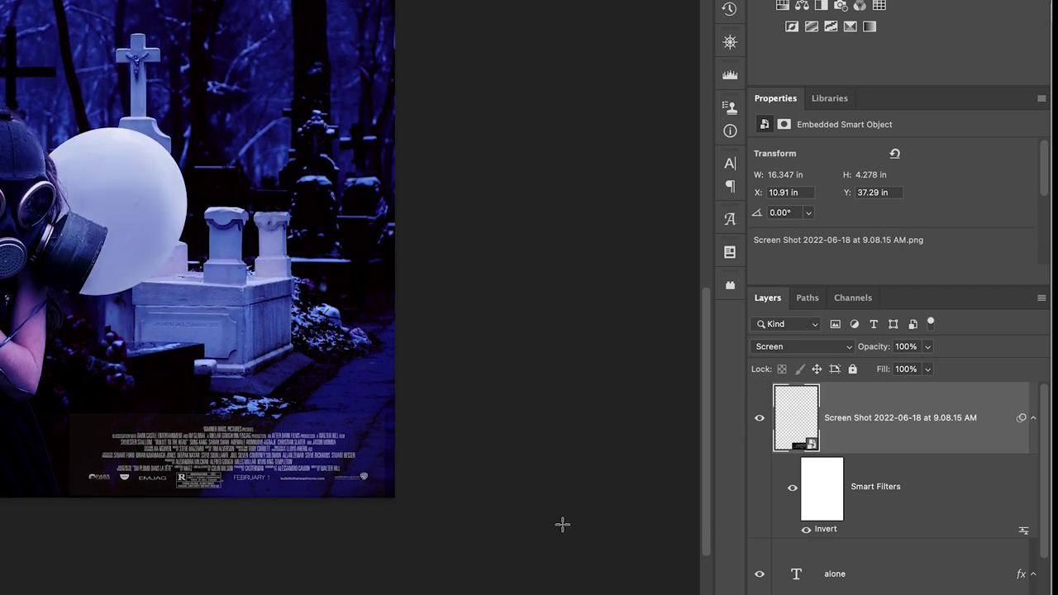
key(super+space)
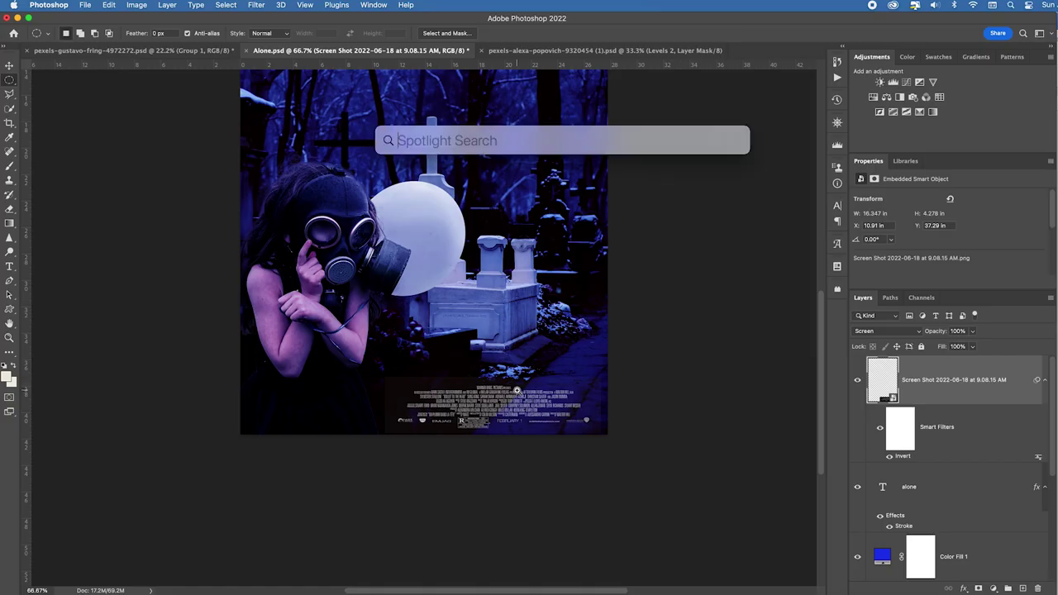
key(Escape)
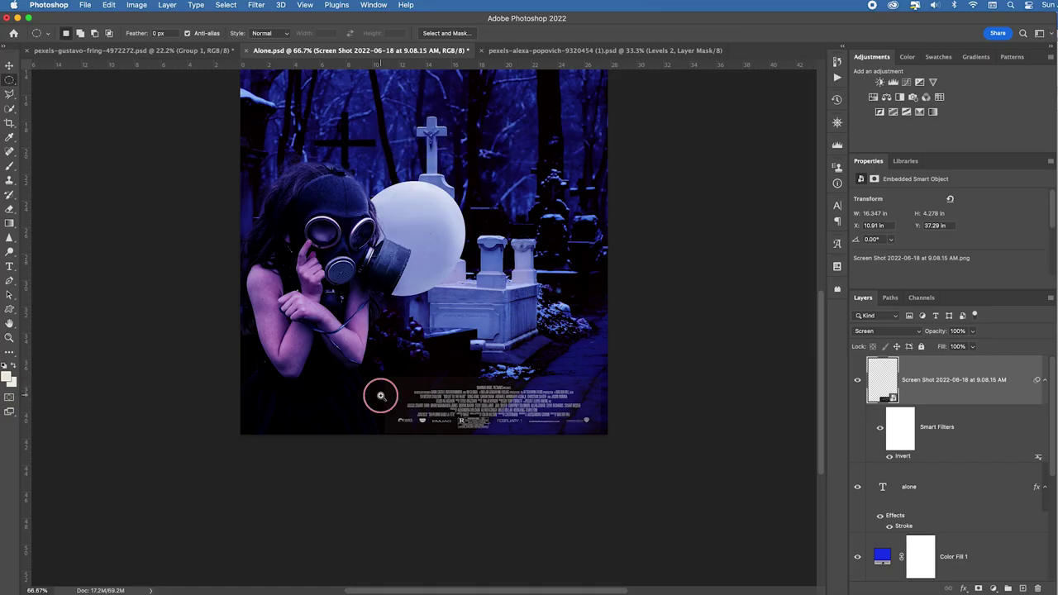
- Apply Levels to the credits with inputs 42 / 1.00 / 197, then fit the poster on screen
drag(377, 394, 451, 406)
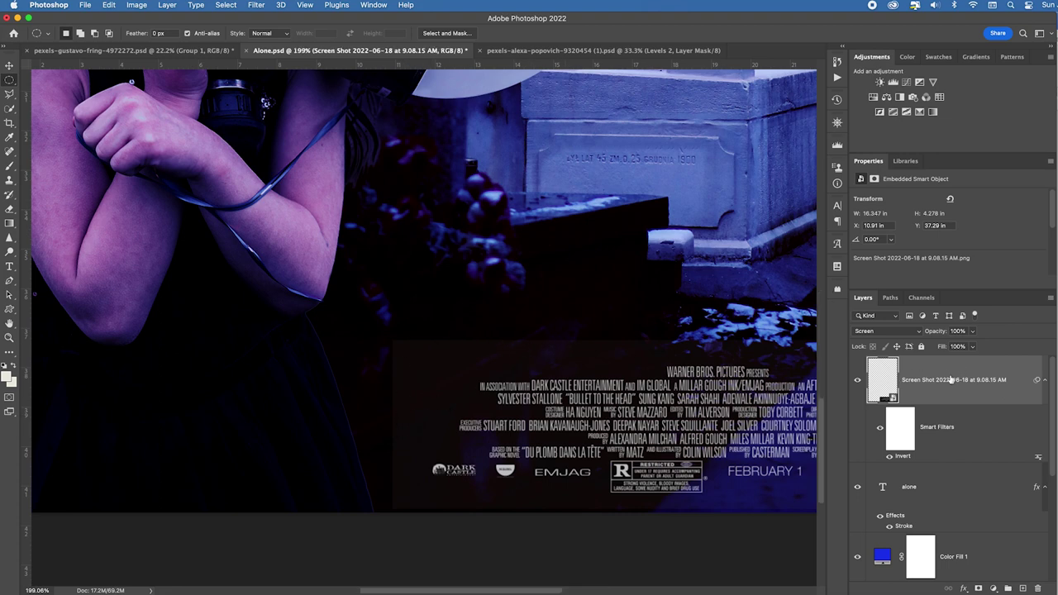
key(super+l)
drag(625, 145, 665, 109)
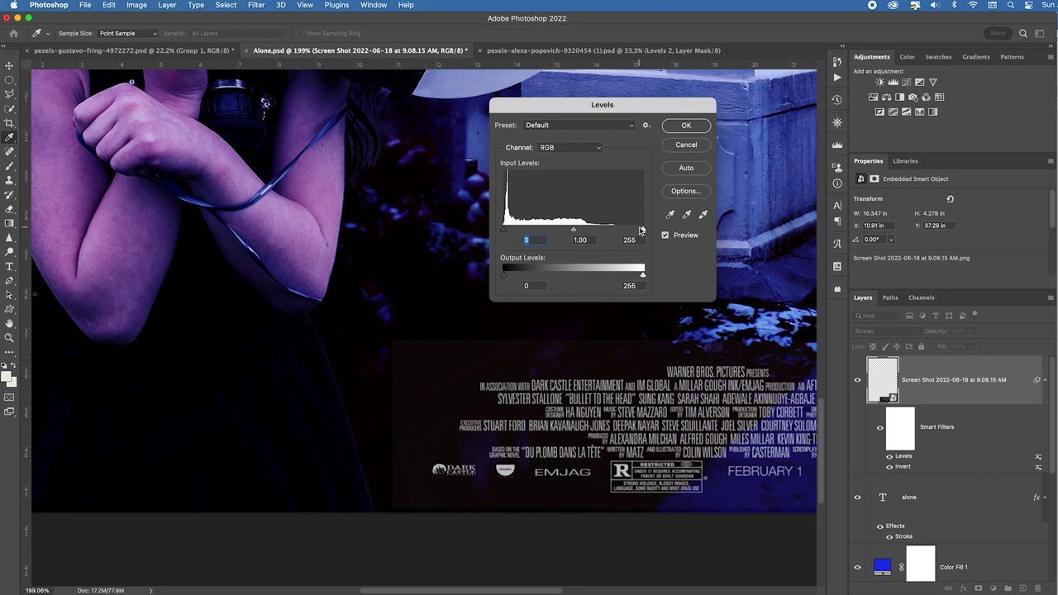
drag(644, 228, 611, 232)
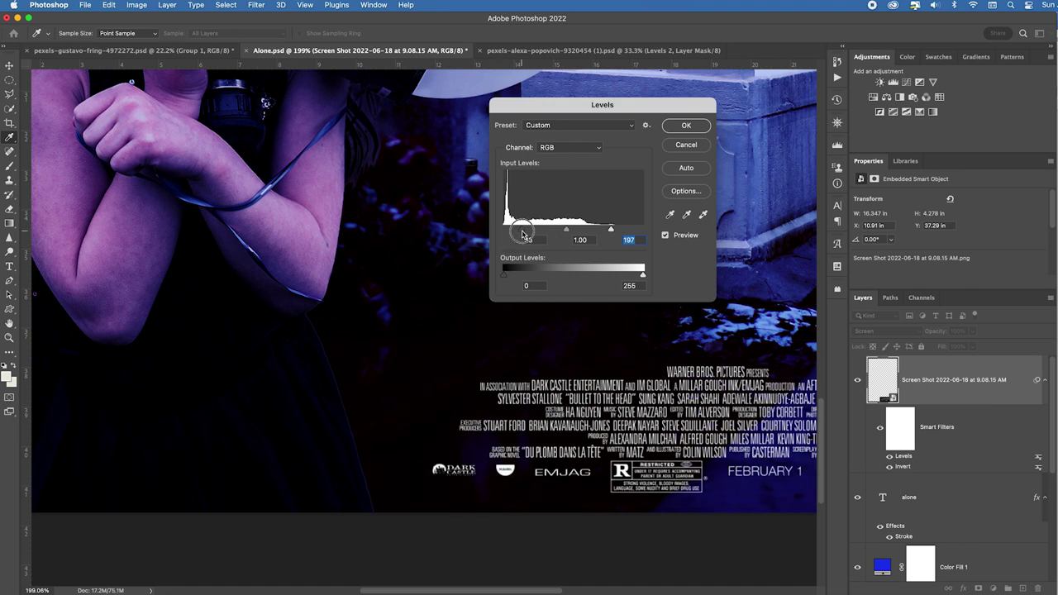
key(shift+Tab)
key(shift+Tab)
drag(505, 229, 525, 232)
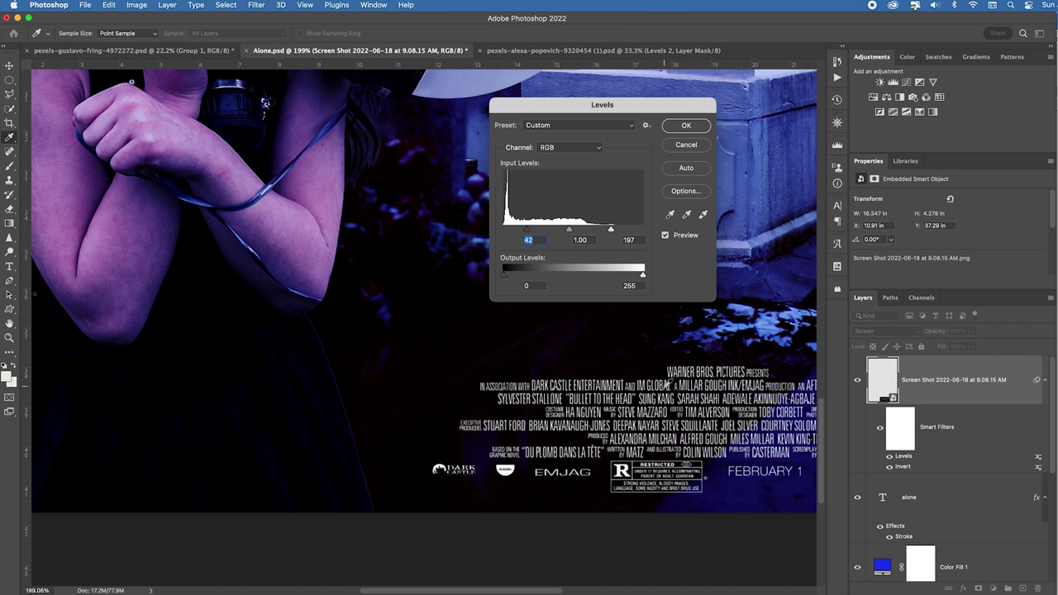
click(686, 126)
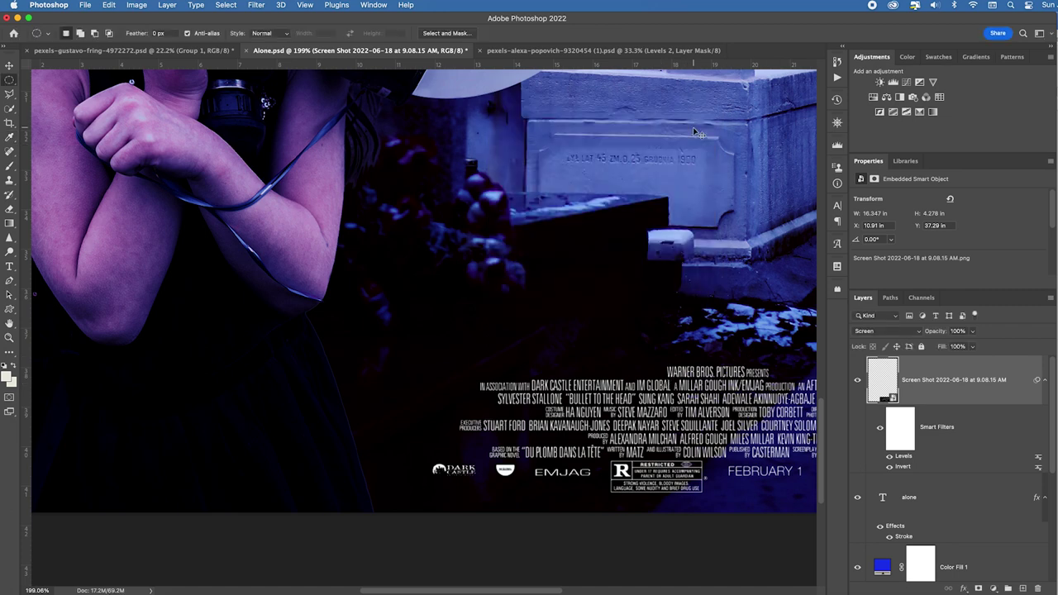
key(super+0)
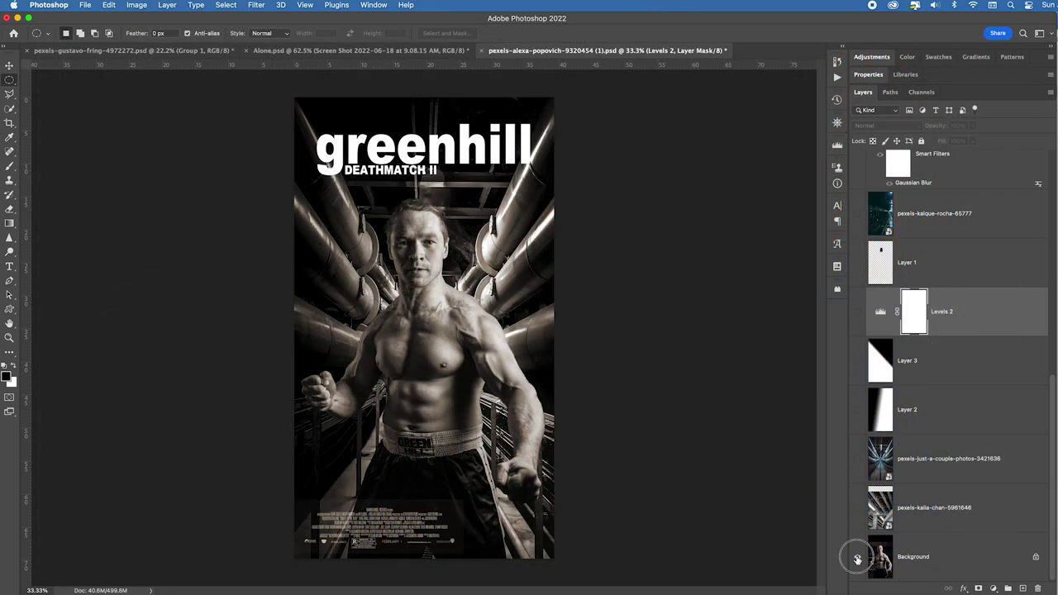
- Isolate the boxer Background photo, then reveal the bridge and pipe-tunnel background layers
alt+click(857, 560)
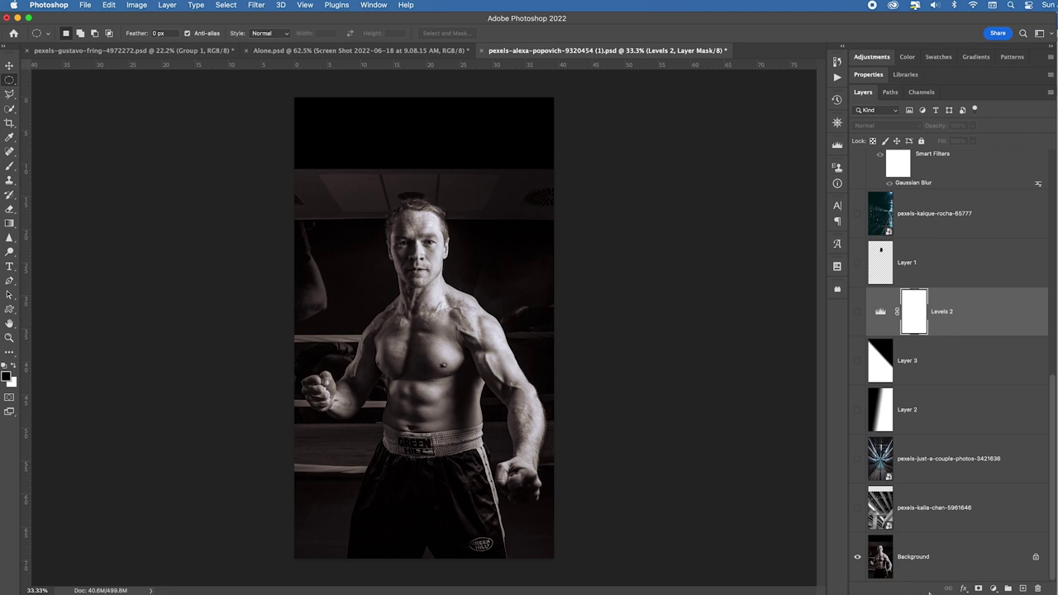
click(857, 507)
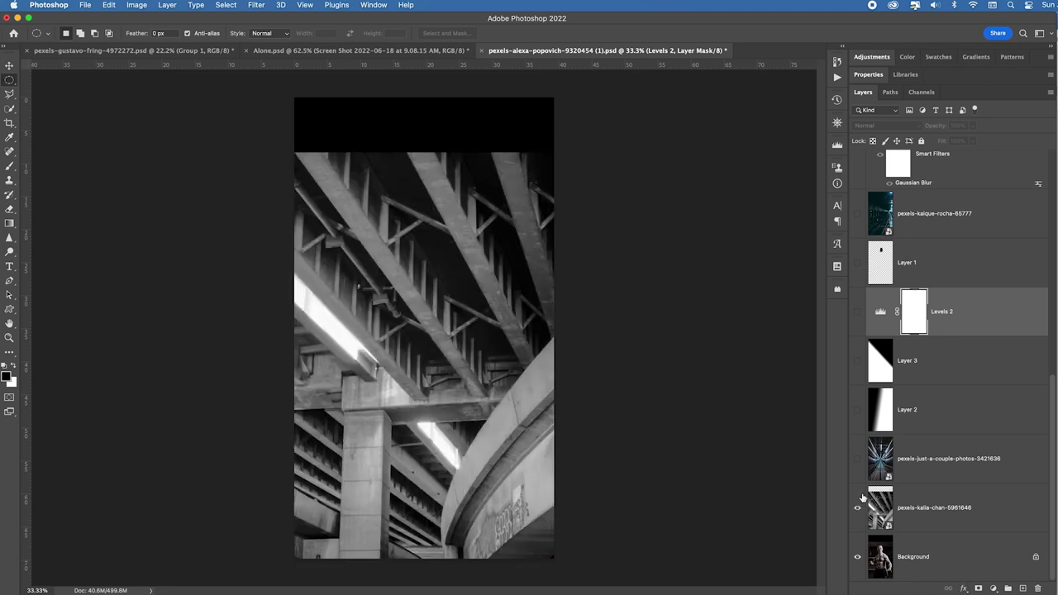
click(857, 459)
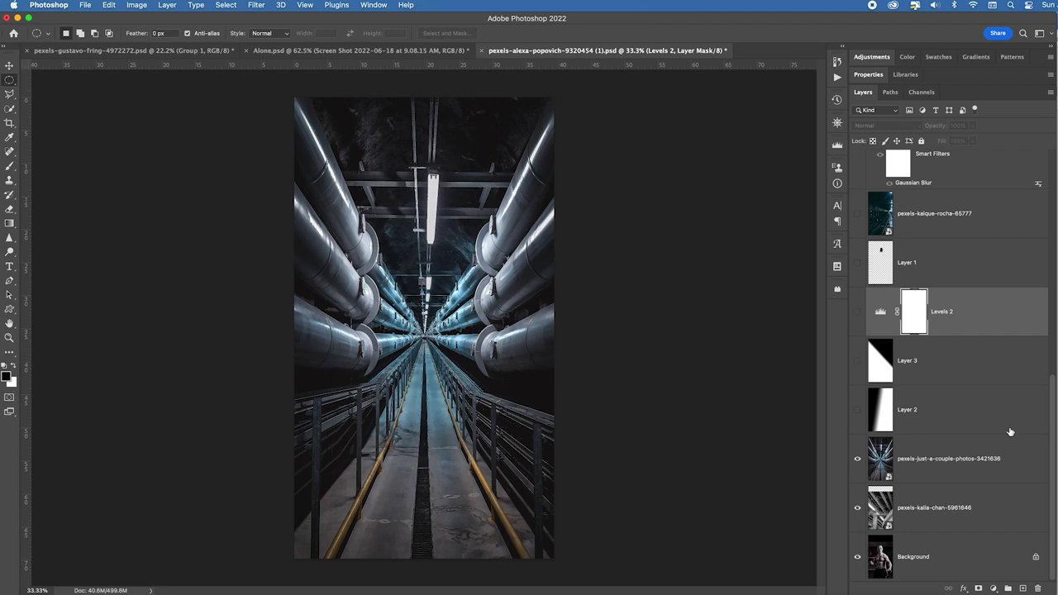
- Select Layer 2, compare its gradient on and off, and leave it visible alone
click(1012, 423)
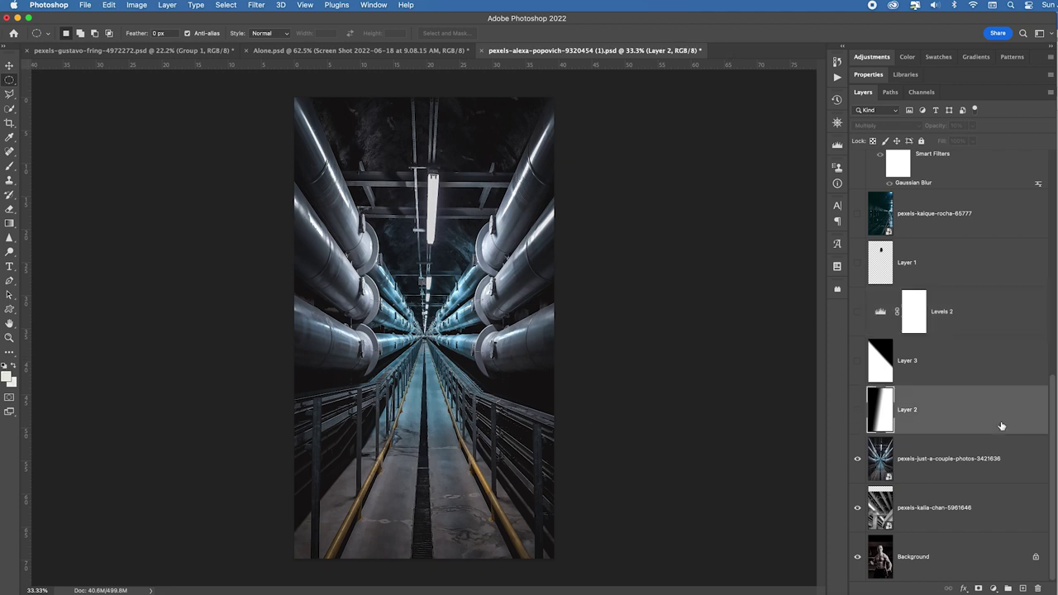
click(857, 412)
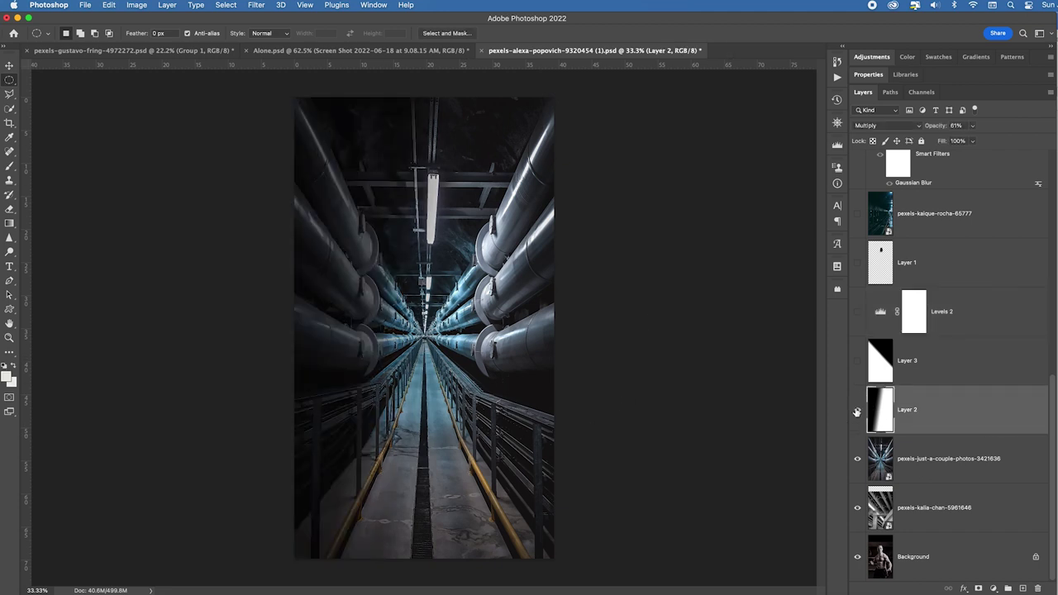
click(857, 412)
click(857, 411)
alt+click(857, 412)
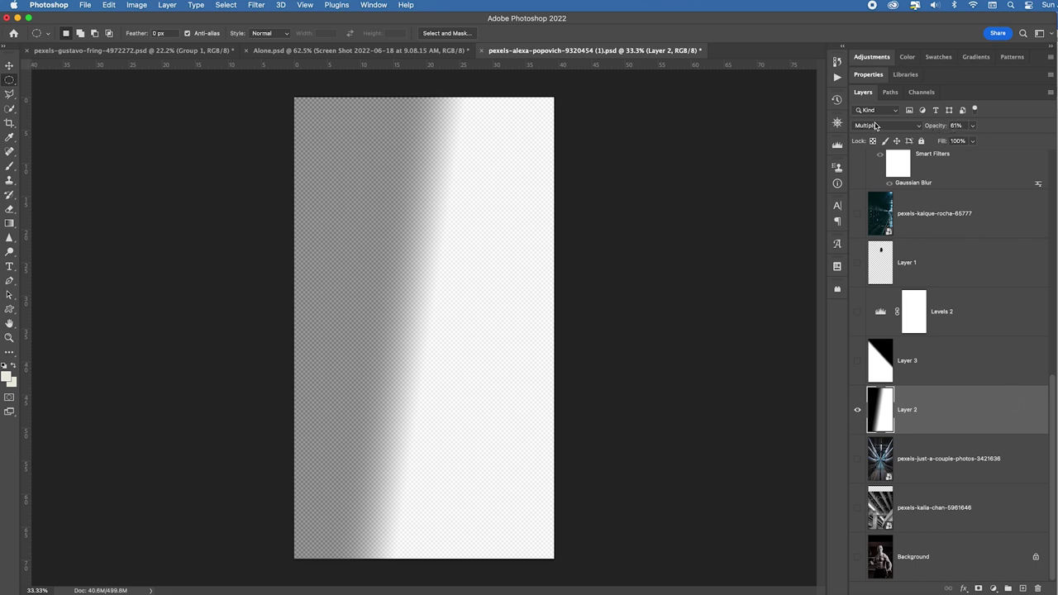
- Show the Layer 3 gradient and set the Gradient tool to the Basics black-to-white preset
click(950, 362)
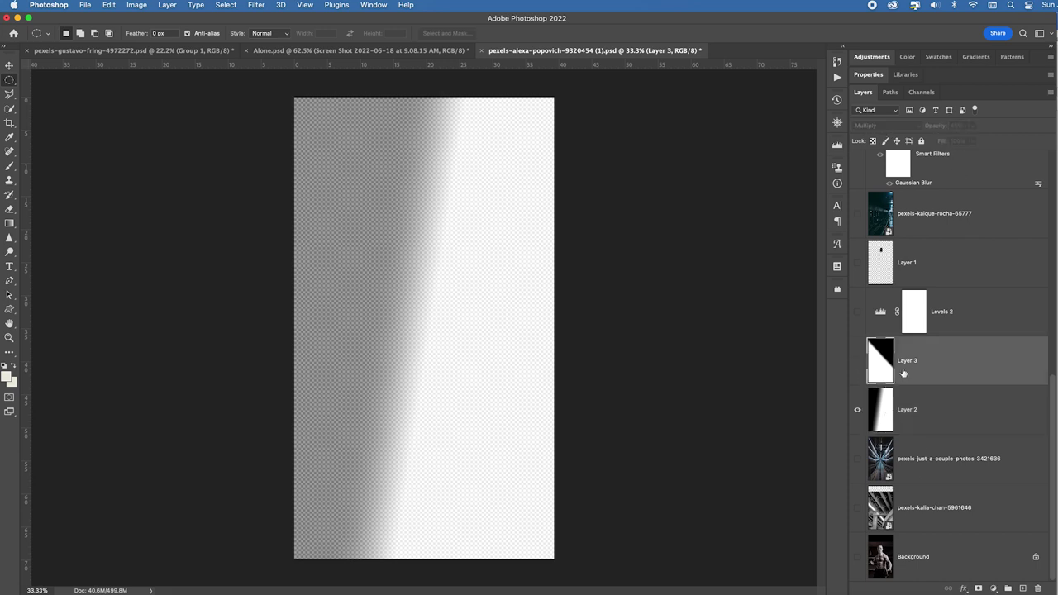
click(857, 360)
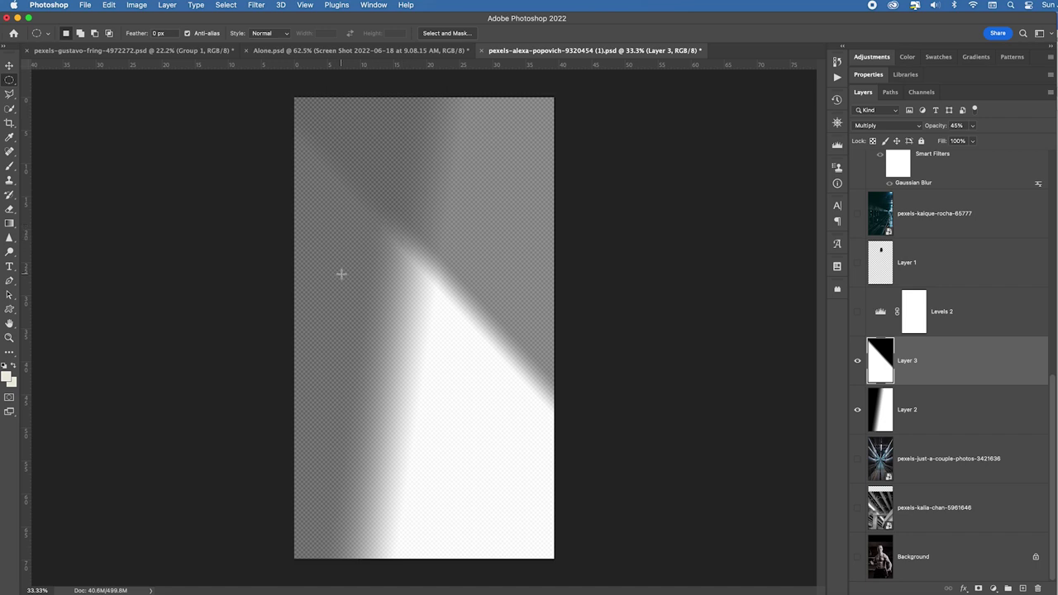
click(9, 223)
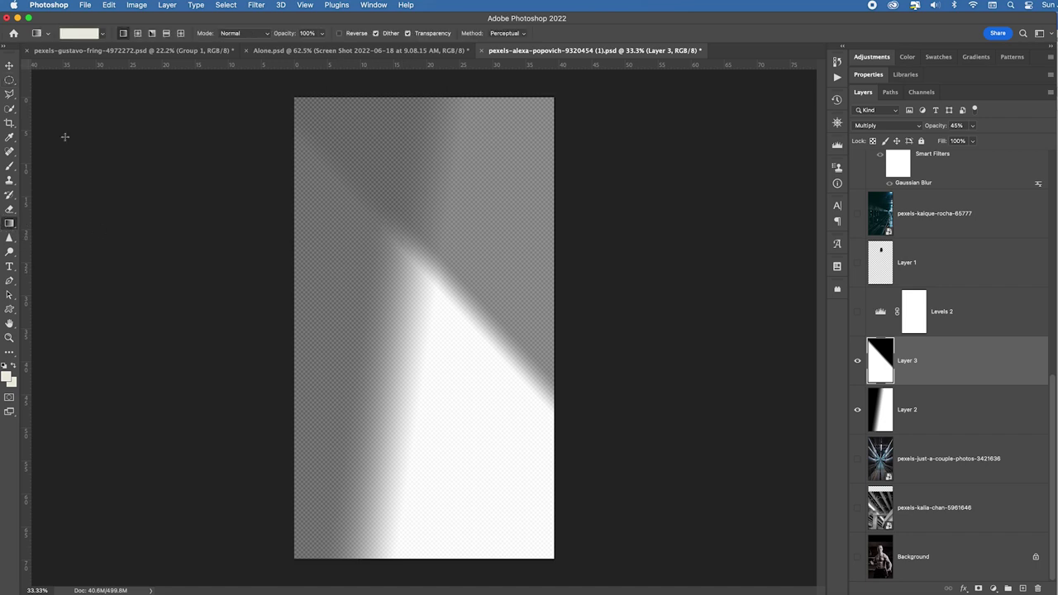
click(102, 34)
click(20, 54)
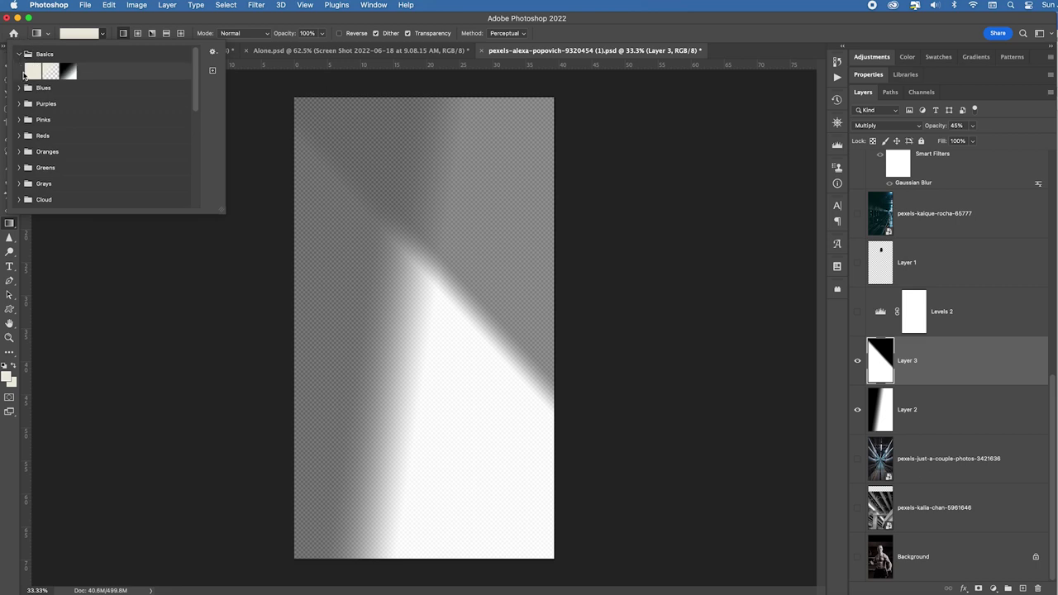
click(70, 72)
- Reset colours to default black and white and show the pipe-tunnel photo layer
click(5, 366)
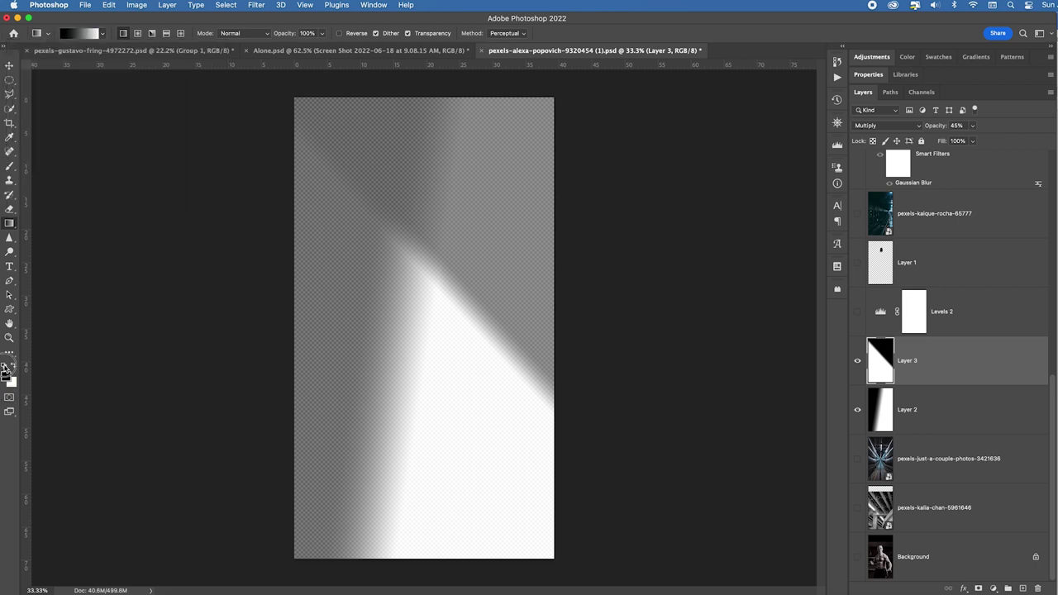
click(5, 366)
click(103, 33)
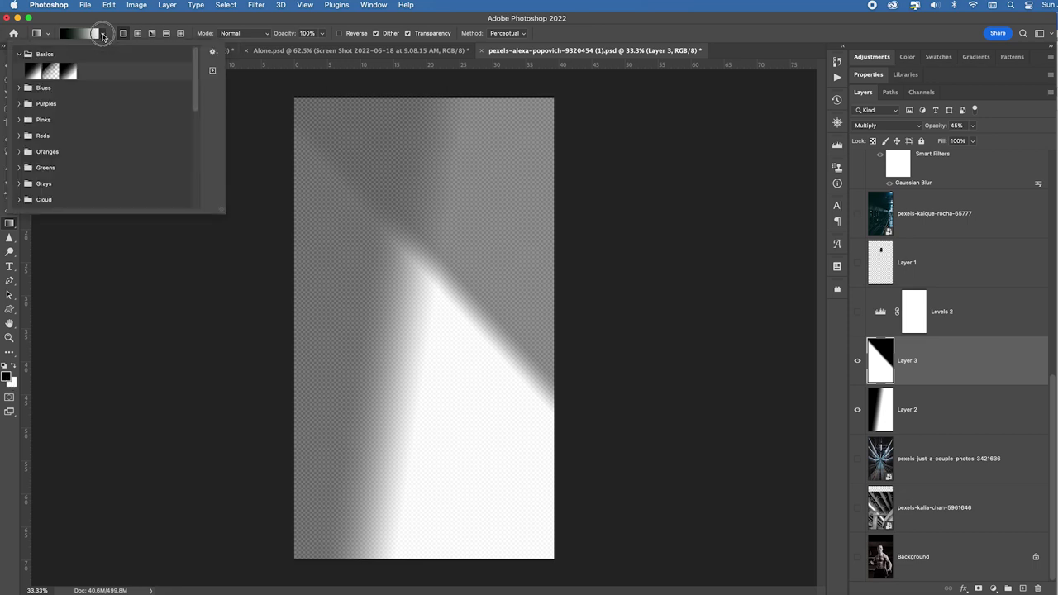
click(36, 74)
click(20, 54)
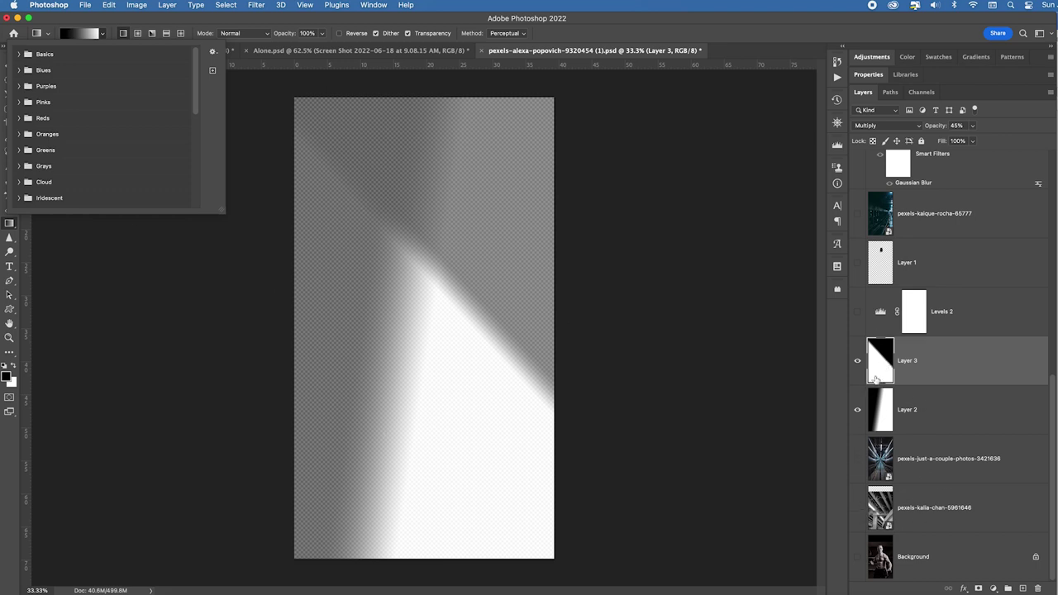
click(857, 458)
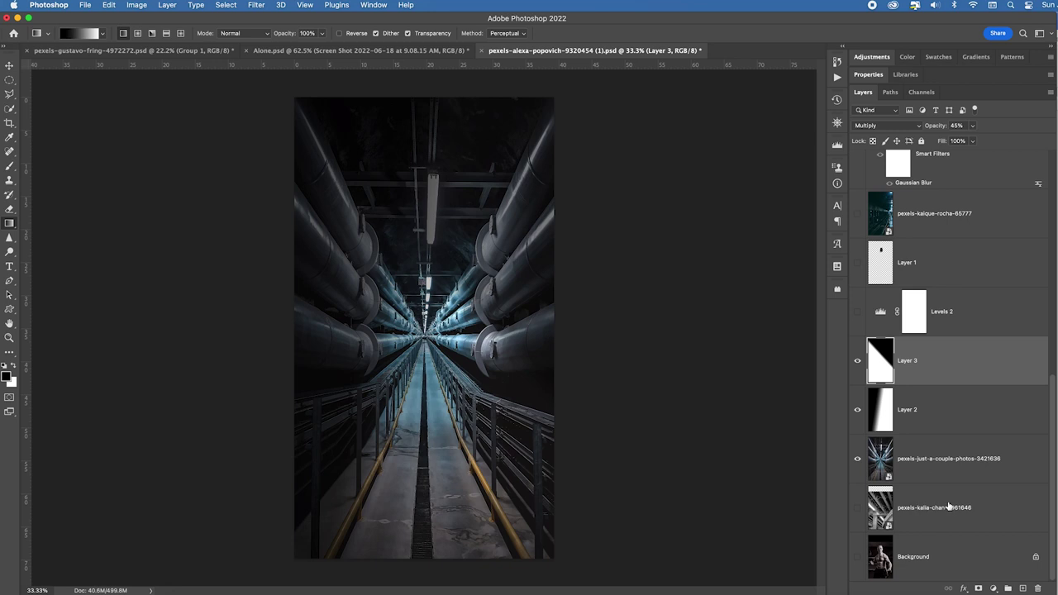
click(857, 360)
click(857, 410)
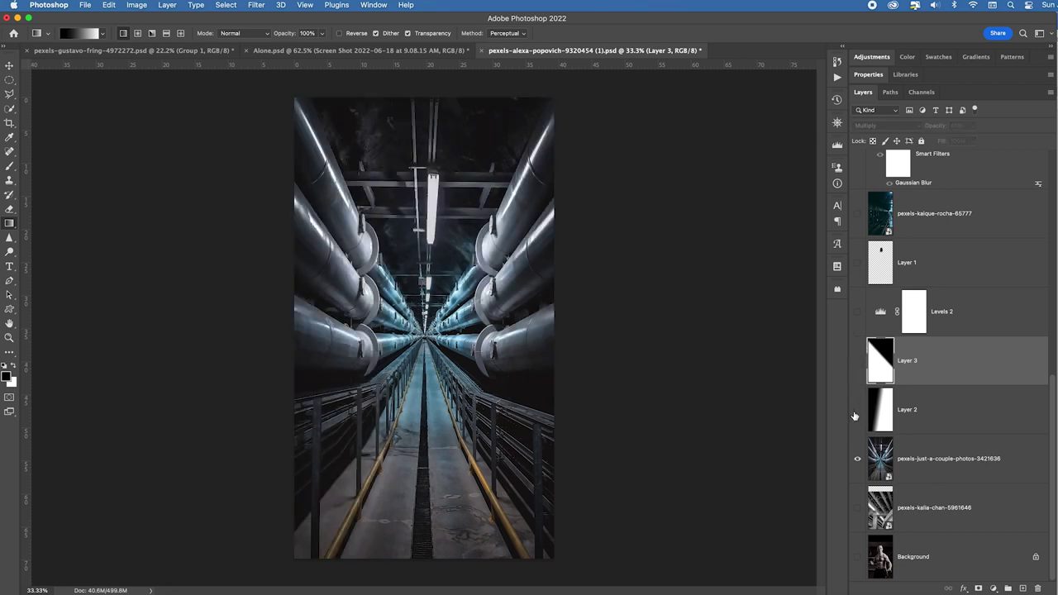
click(856, 361)
click(857, 360)
click(857, 410)
click(856, 361)
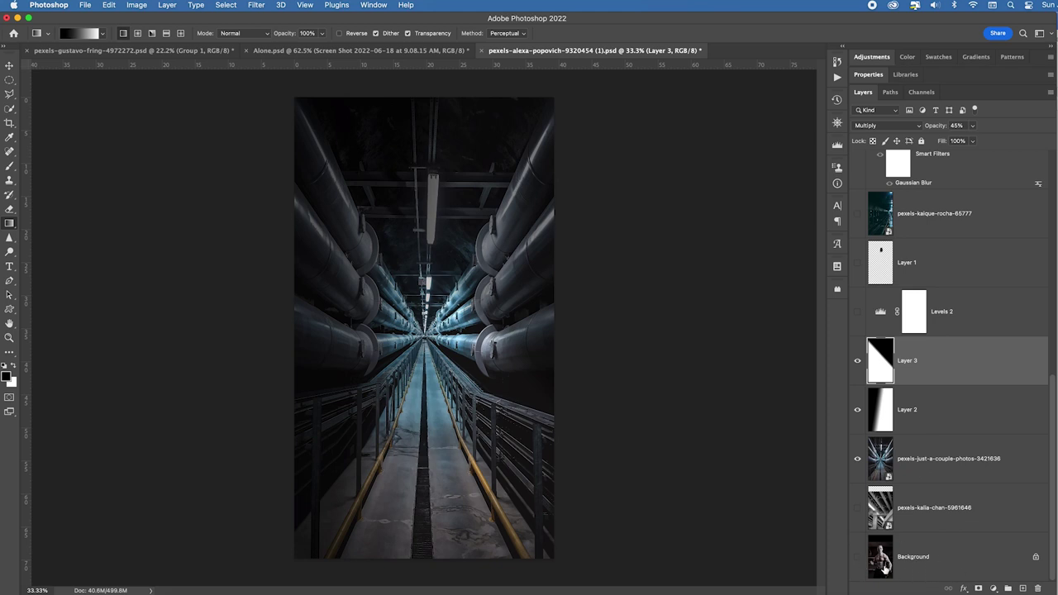
scroll(930, 541, up, 6)
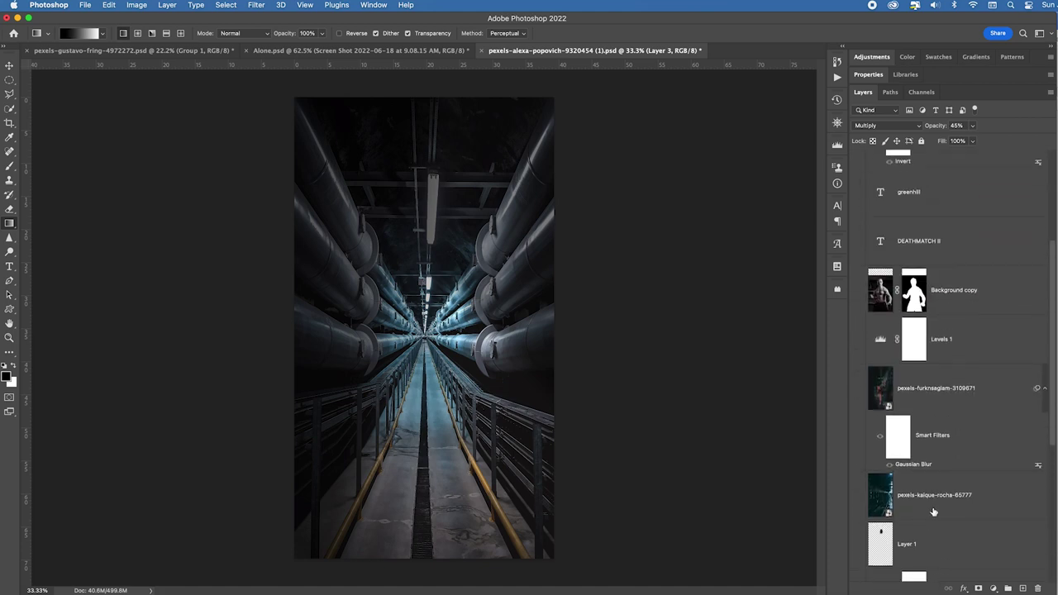
- Turn on the Background copy layer so the cut-out boxer stands over the pipe tunnel
click(857, 290)
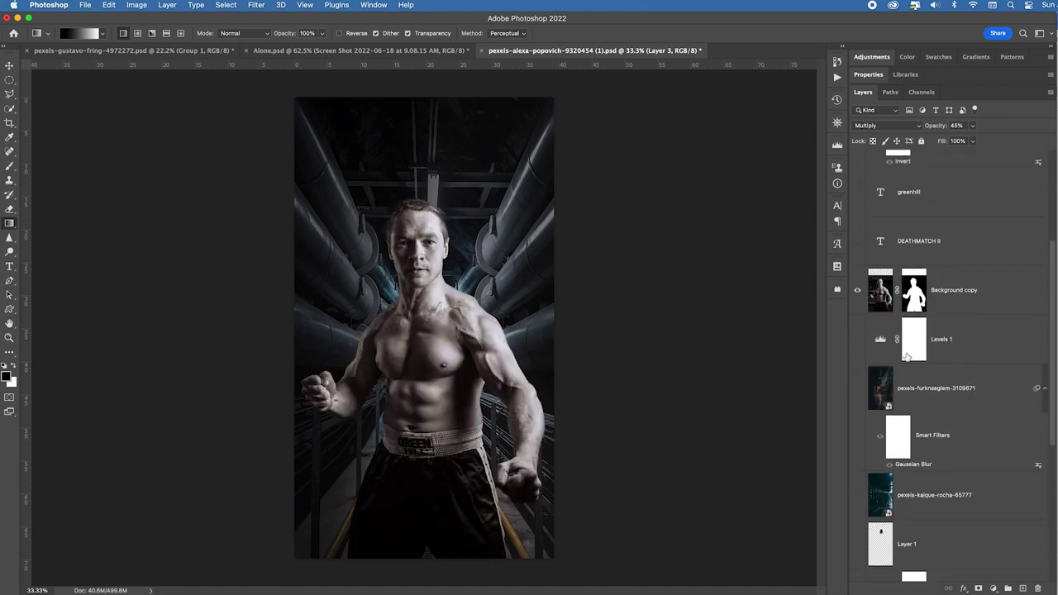
scroll(981, 383, down, 10)
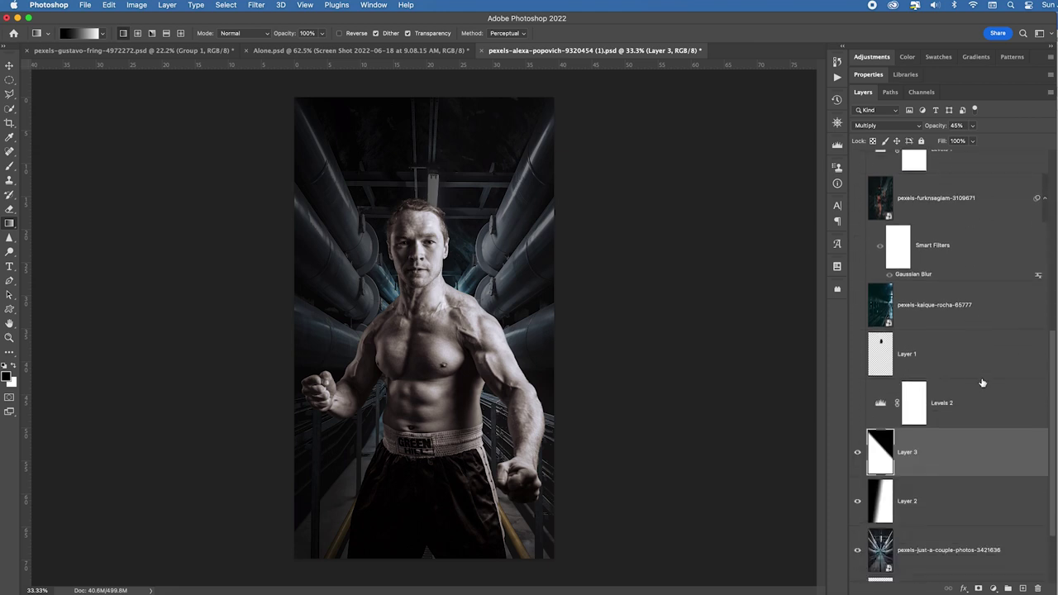
scroll(976, 370, up, 10)
scroll(977, 364, down, 5)
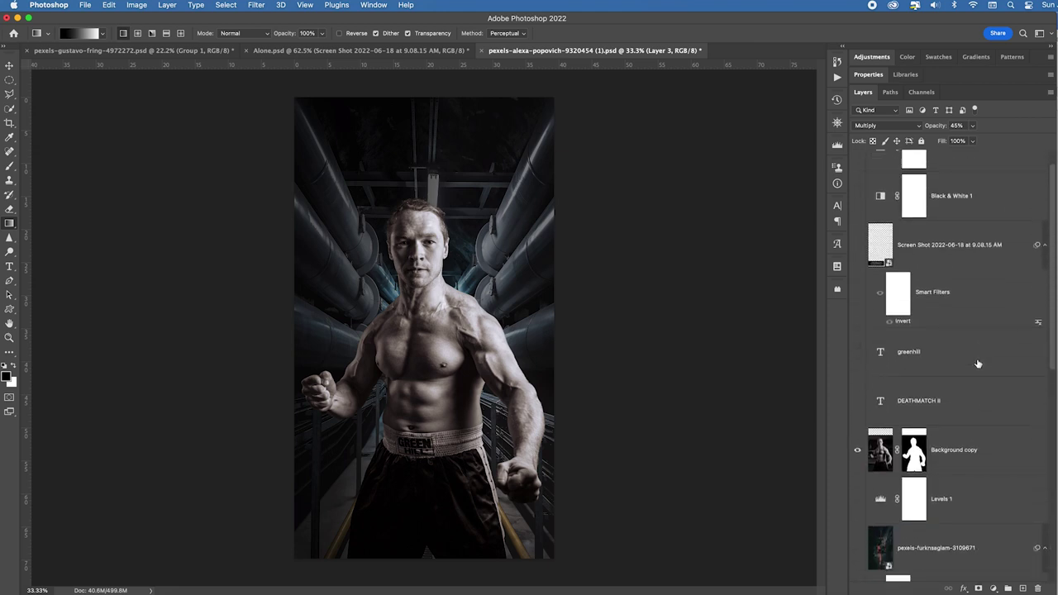
scroll(977, 363, down, 8)
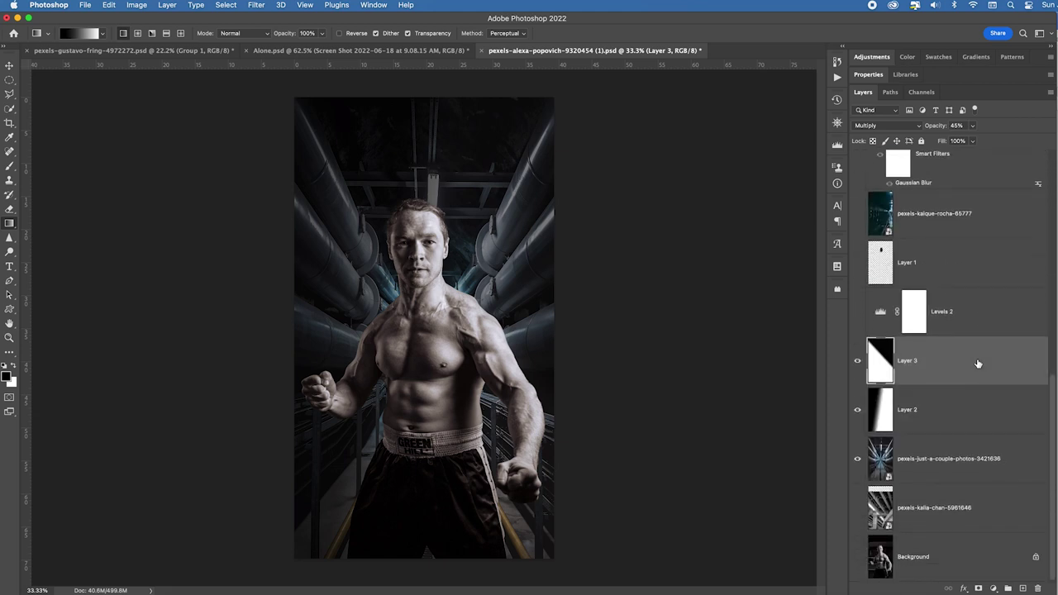
scroll(976, 347, up, 5)
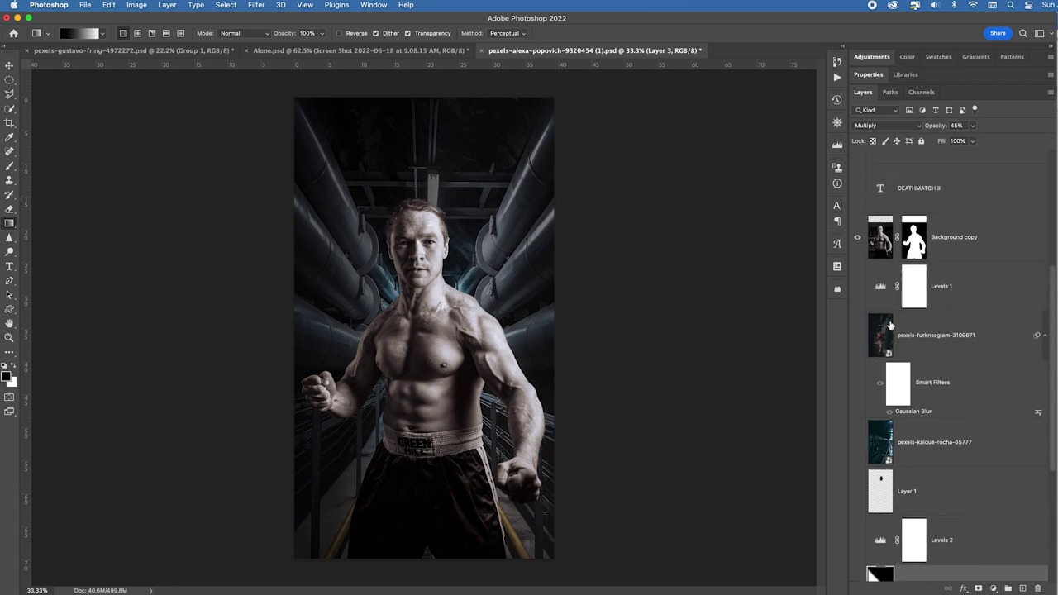
scroll(924, 398, down, 5)
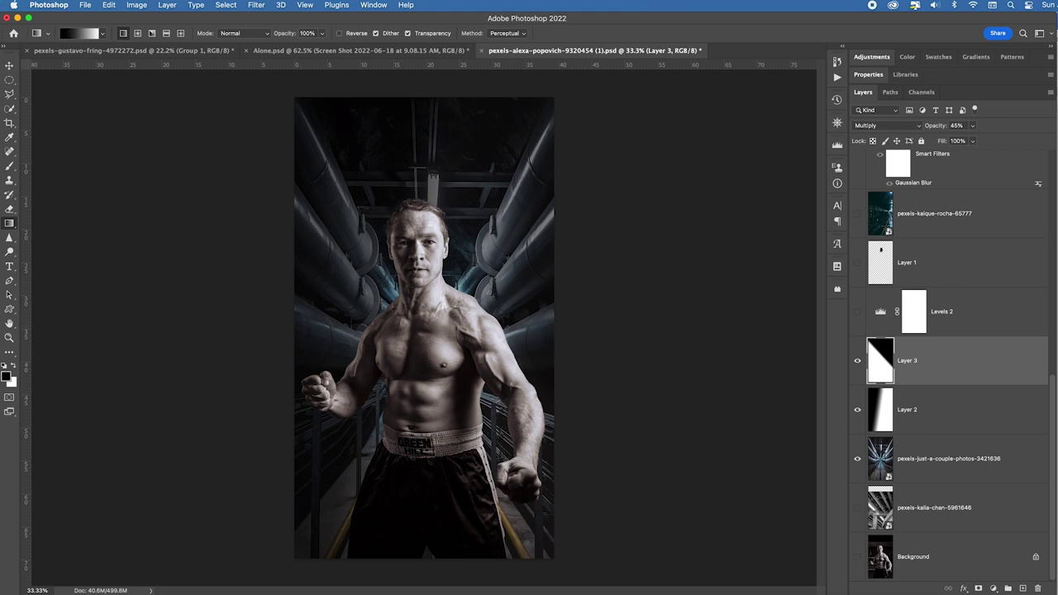
- Show Levels 2 and Layer 1, moving Layer 1 below Layer 2 above the pipe photo
click(858, 312)
scroll(1007, 367, up, 1)
click(985, 284)
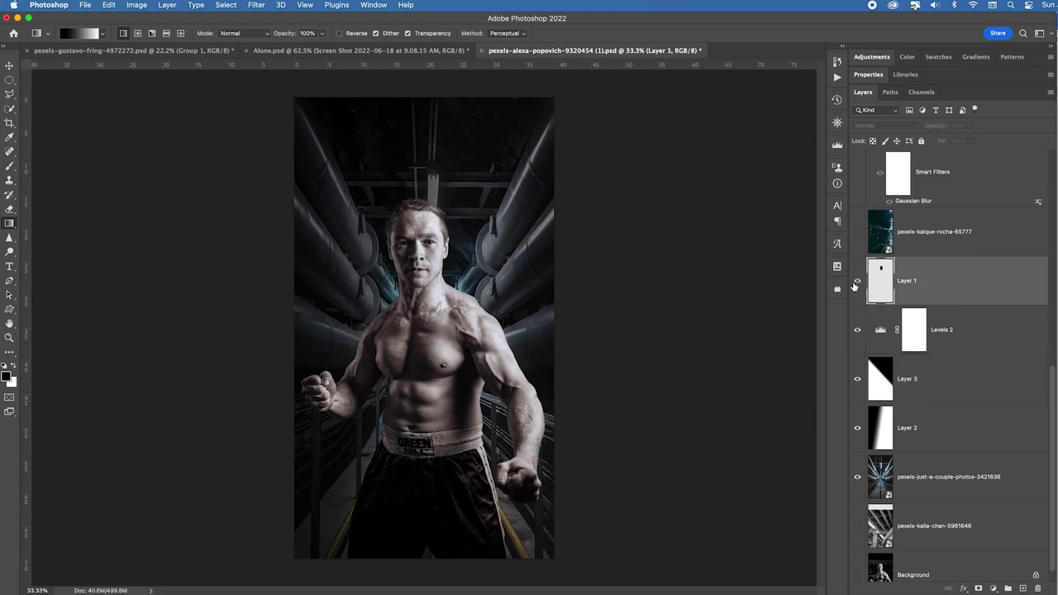
click(856, 283)
drag(954, 284, 951, 447)
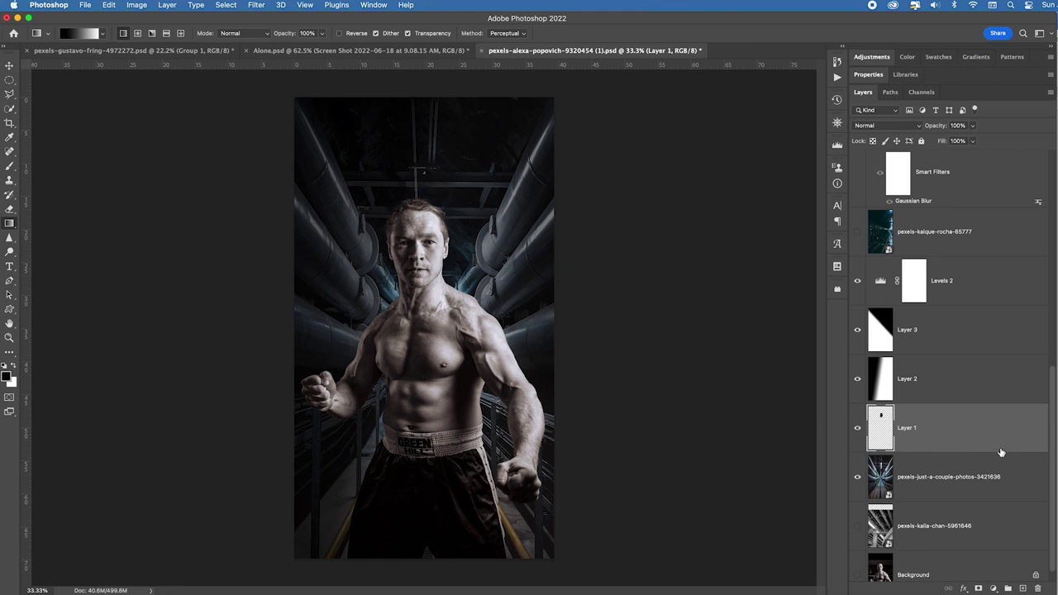
click(856, 429)
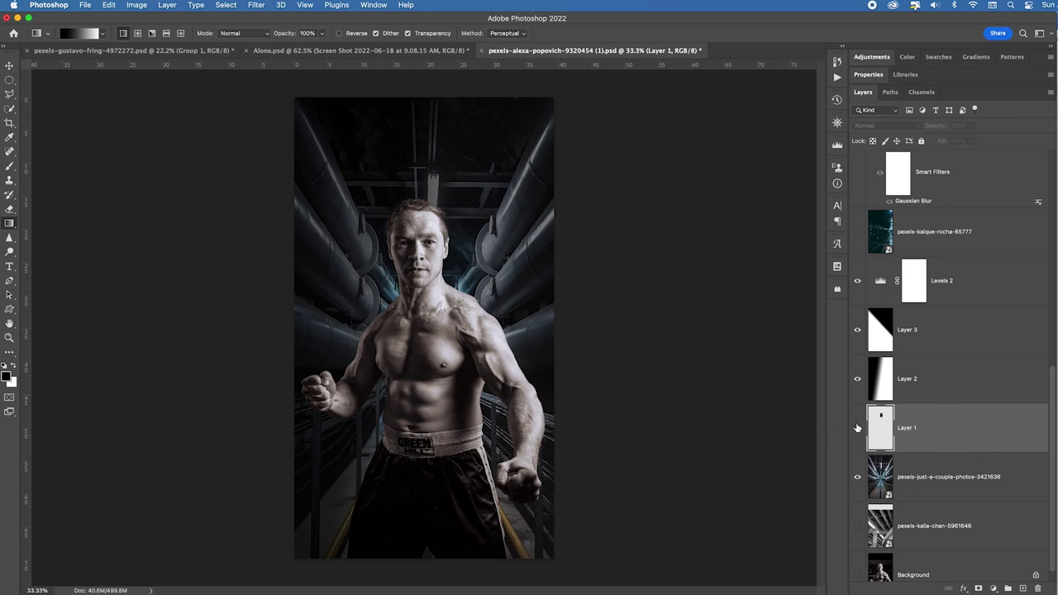
click(857, 428)
- Turn on the Levels 1 adjustment to brighten the poster
scroll(906, 335, up, 5)
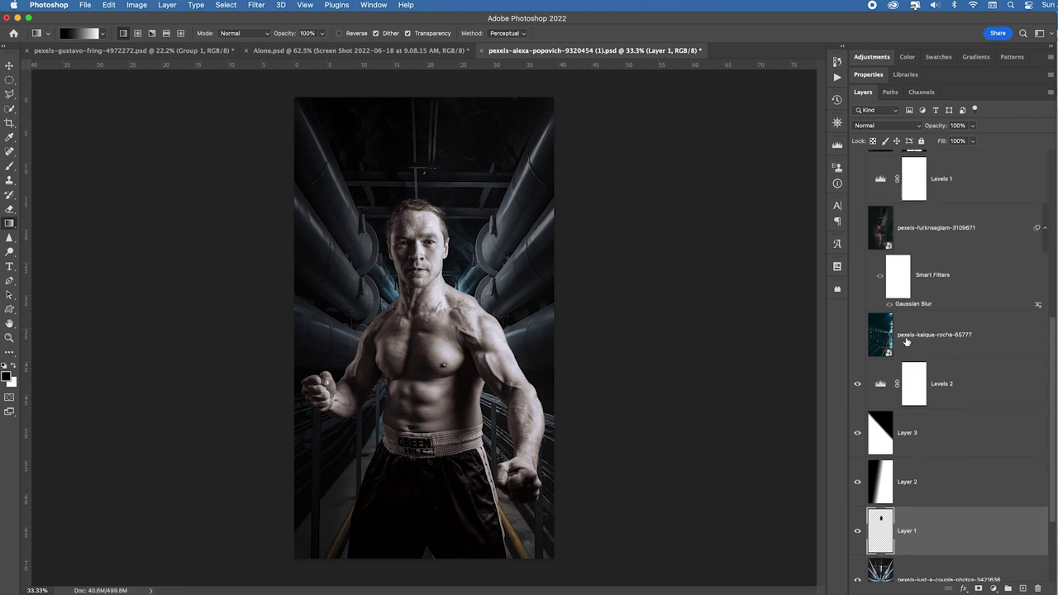
scroll(971, 337, up, 8)
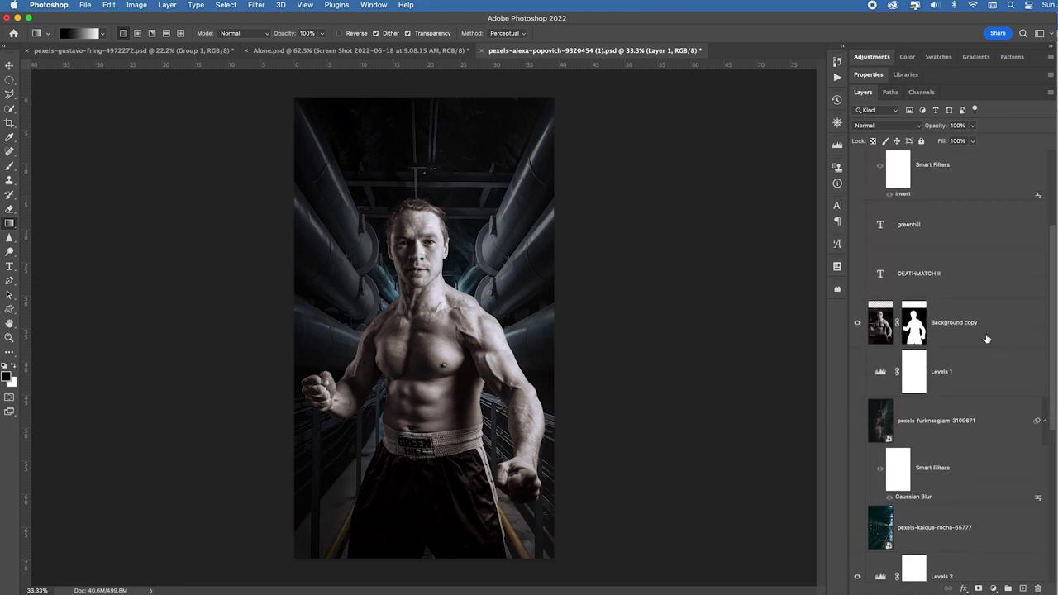
click(857, 373)
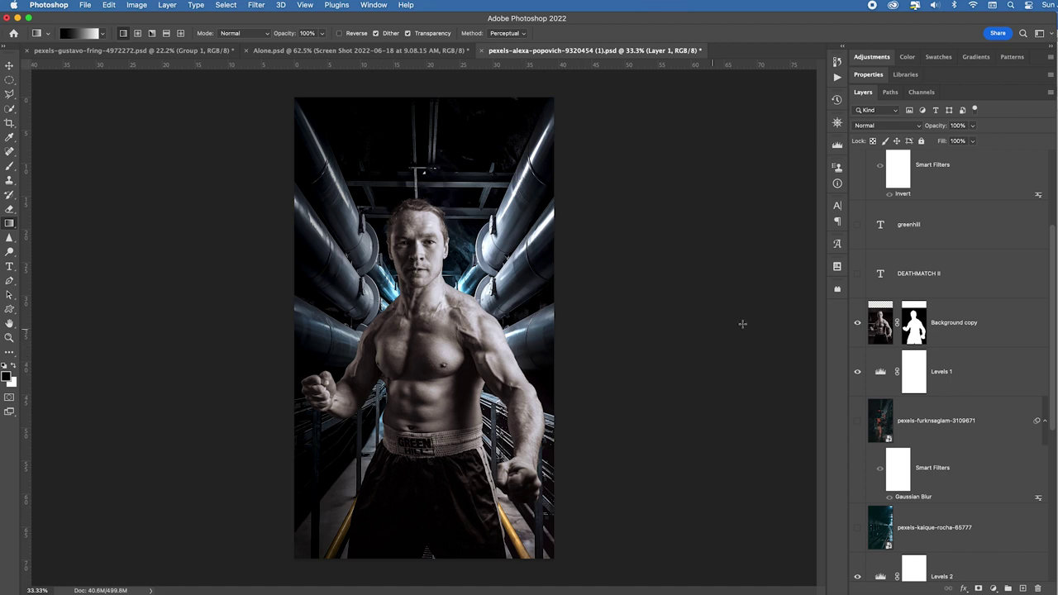
- Make the whole image black and white and hide the Levels 2 adjustment
scroll(1020, 338, up, 3)
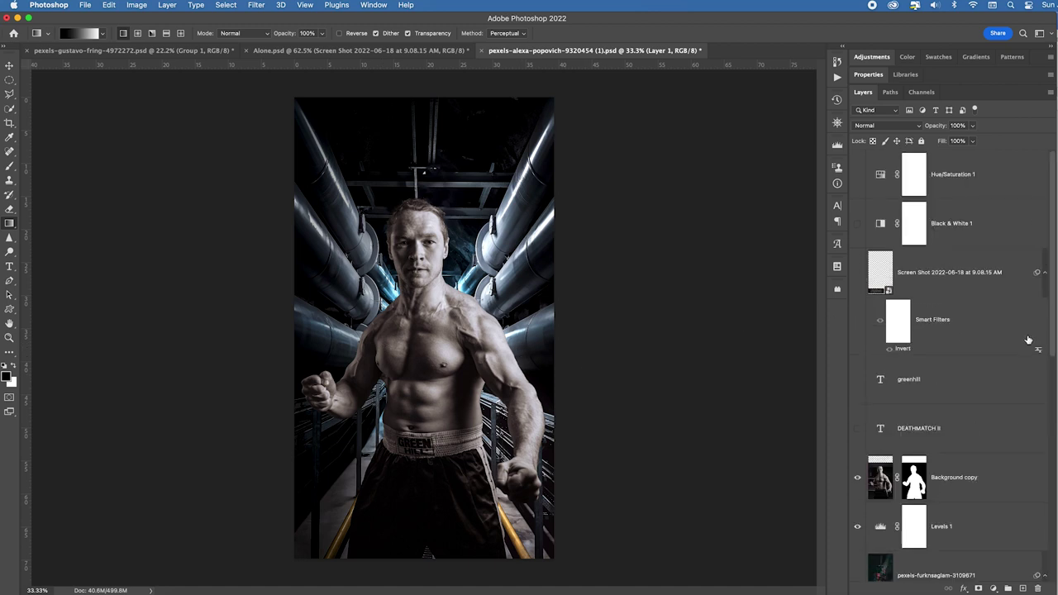
click(857, 223)
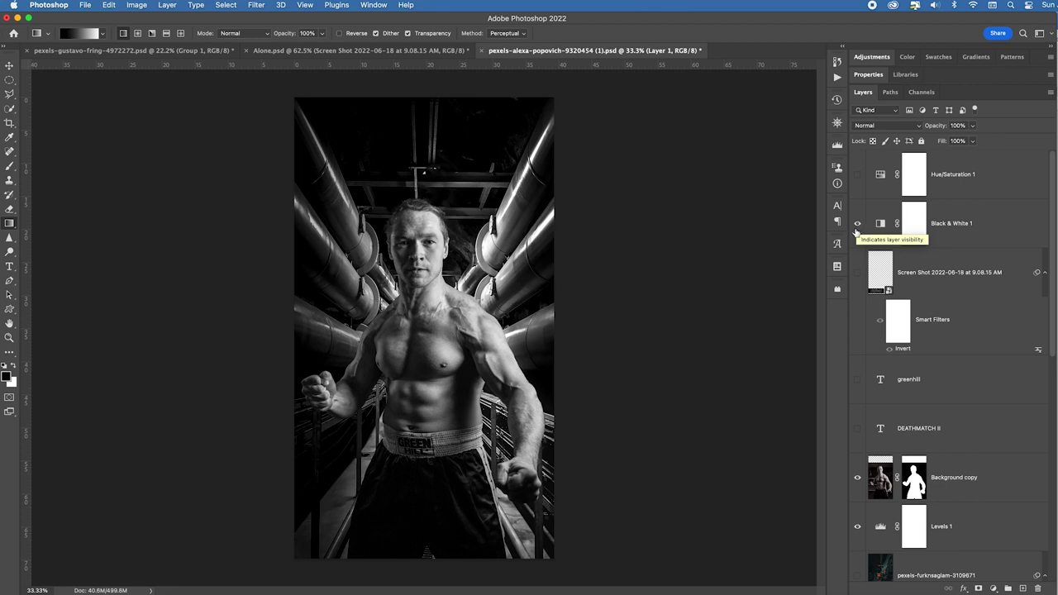
scroll(859, 234, down, 5)
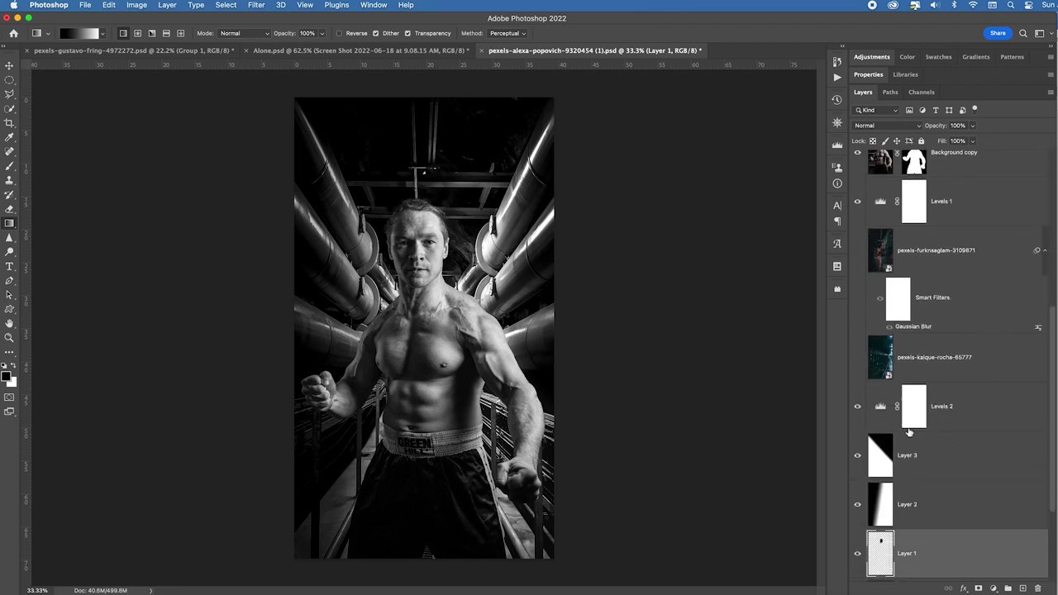
click(858, 408)
click(858, 409)
- Compare the scene with the Layer 3 and Layer 2 gradients hidden, restore them, and review the layer stack
click(857, 455)
click(857, 503)
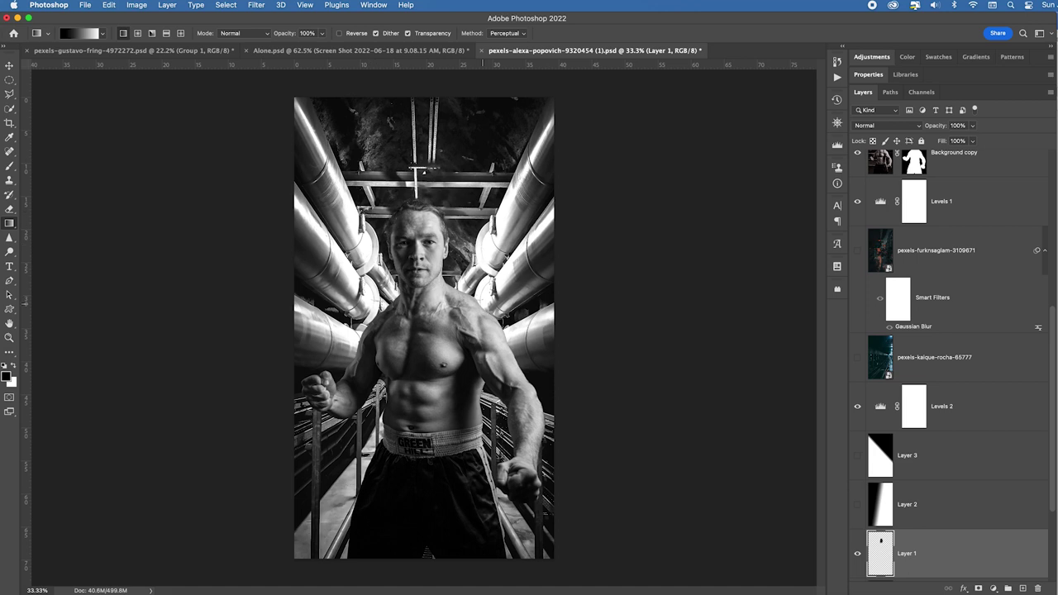
click(857, 504)
click(858, 457)
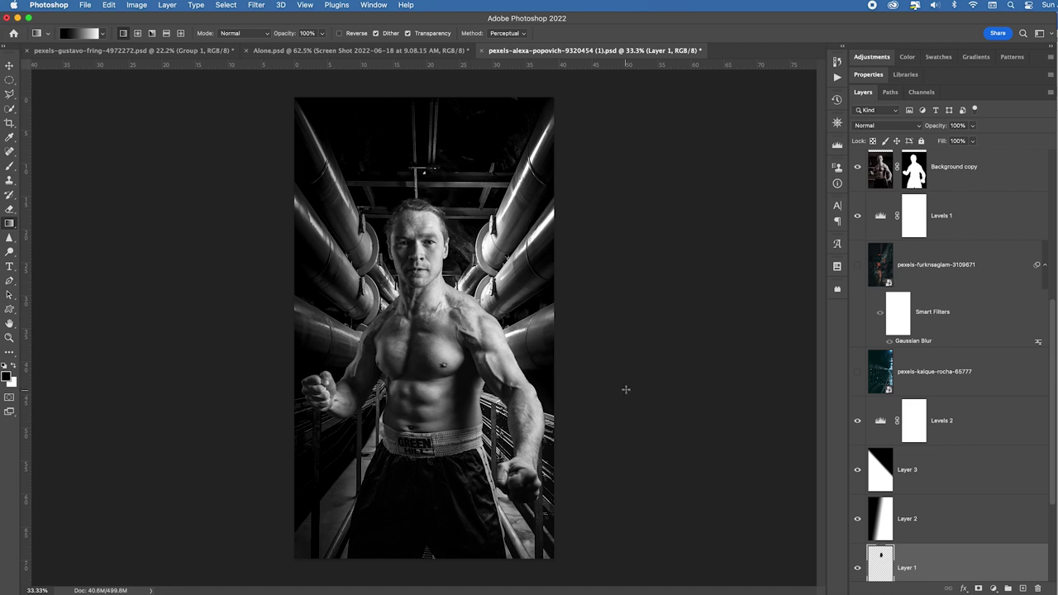
scroll(959, 471, up, 6)
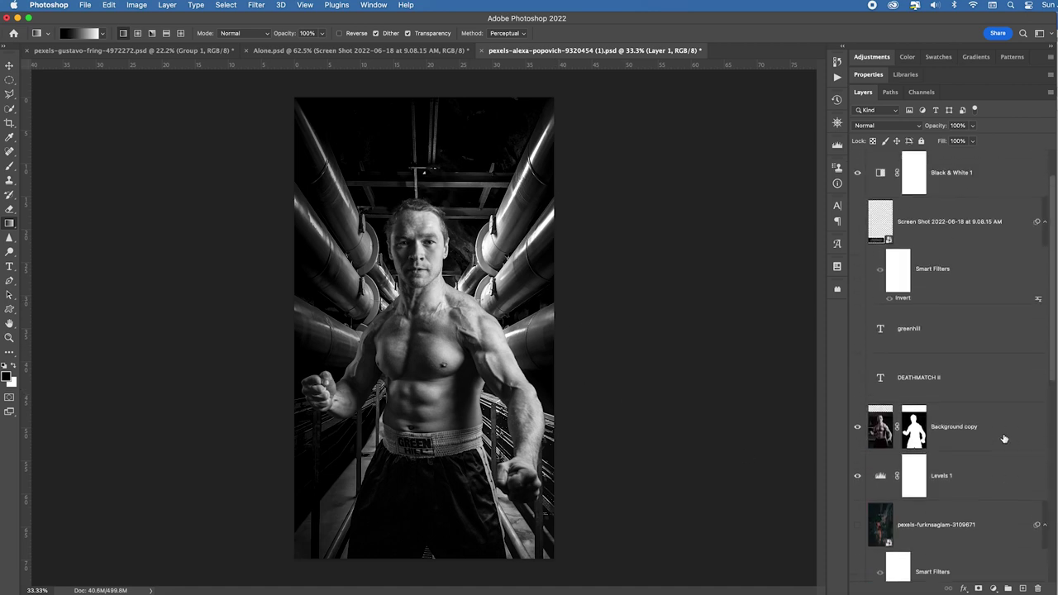
scroll(1004, 438, up, 2)
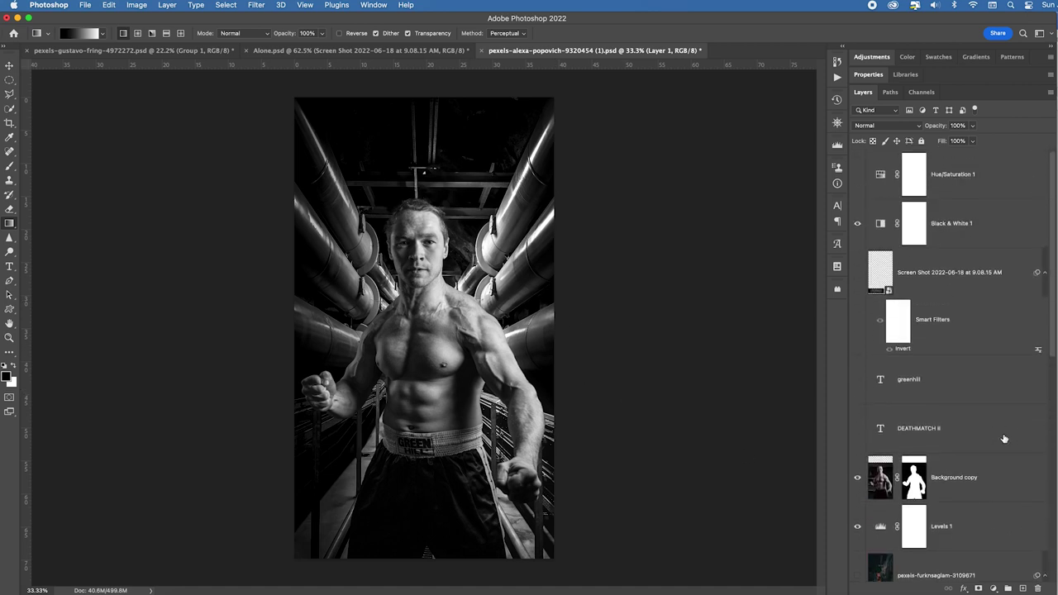
scroll(1005, 438, down, 1)
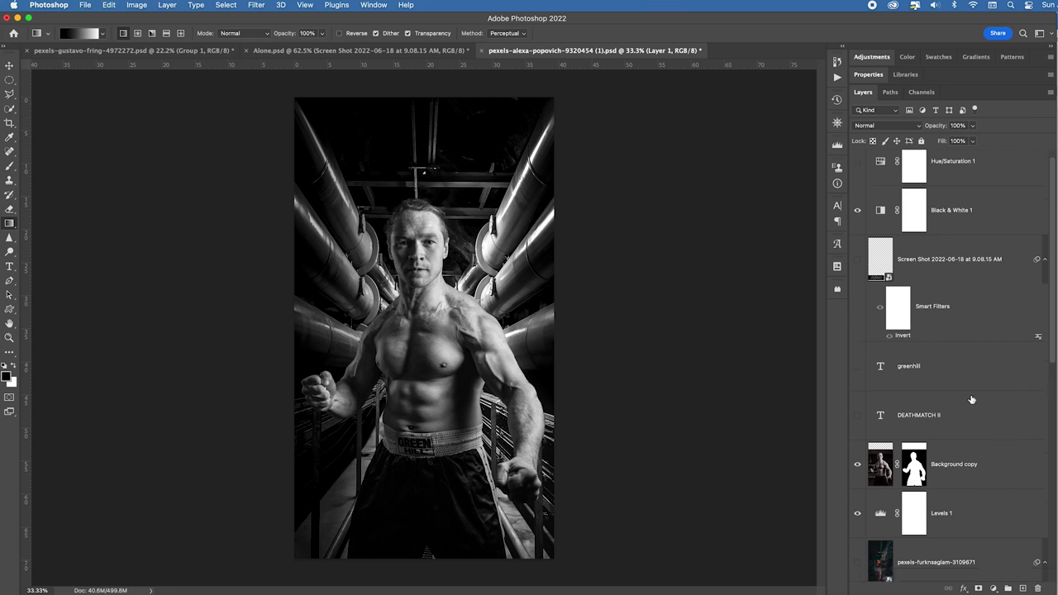
scroll(982, 408, down, 10)
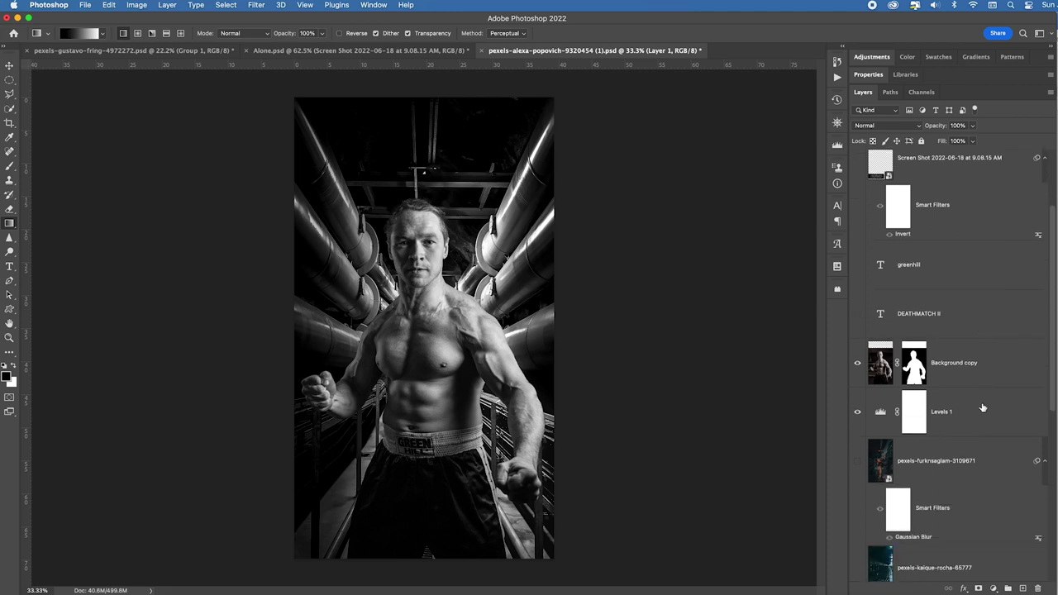
scroll(982, 407, down, 1)
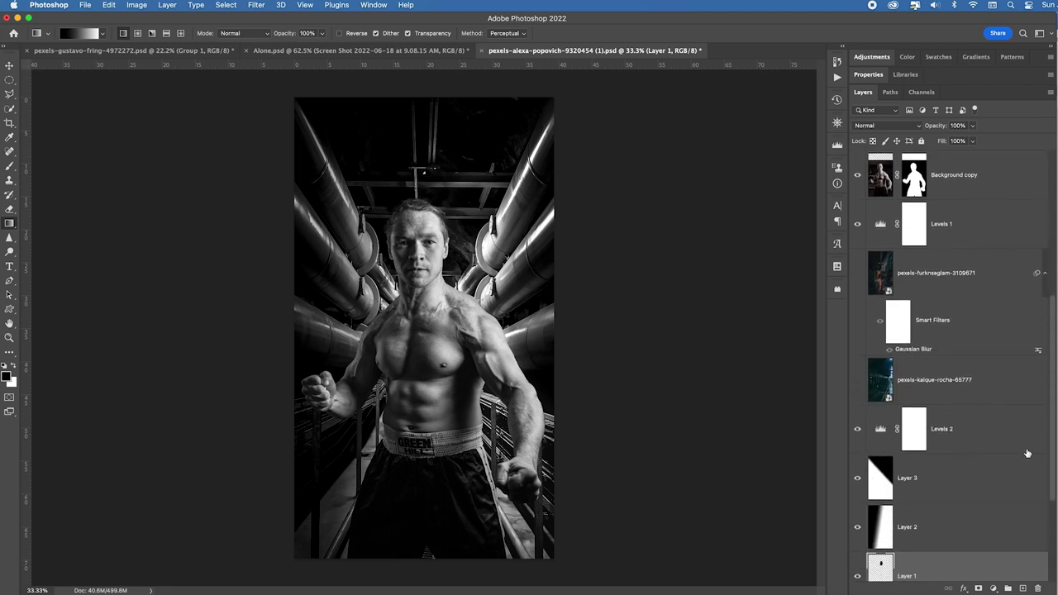
scroll(995, 415, down, 4)
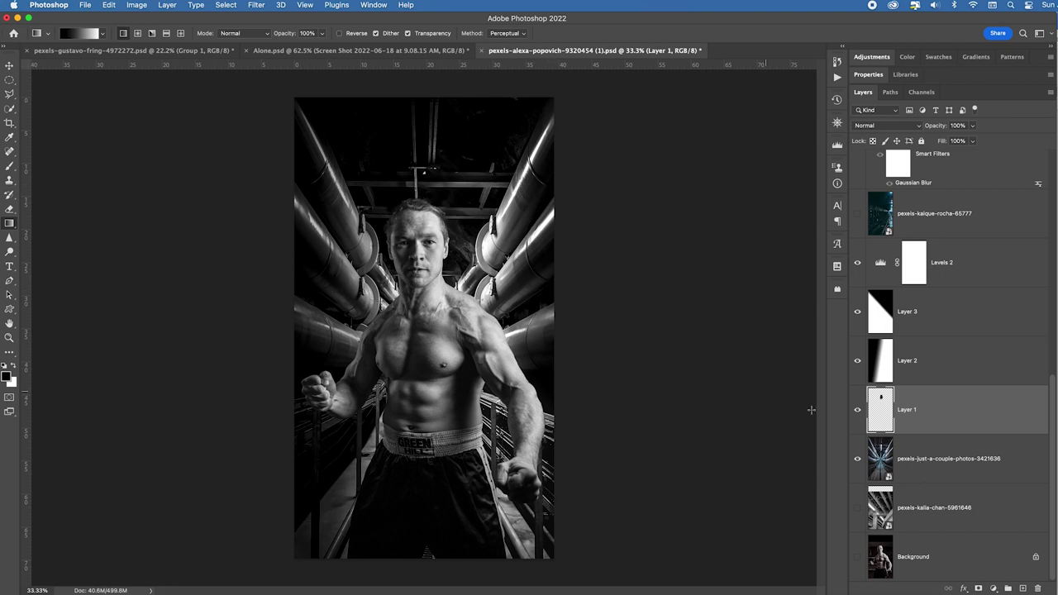
scroll(862, 413, up, 3)
- Show and select the rail-tunnel photo layer, then free-transform it into position
click(858, 344)
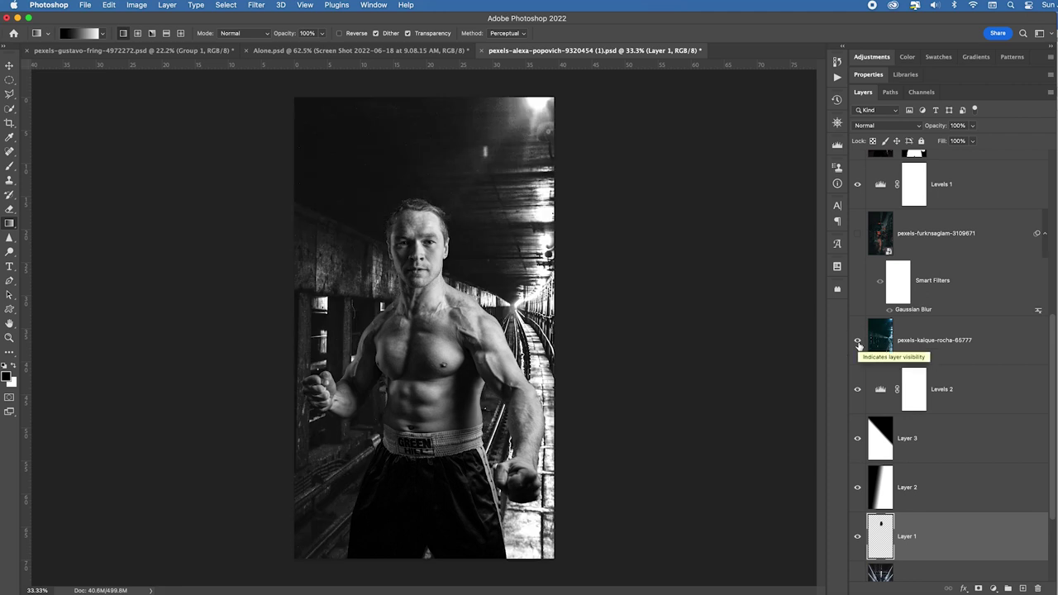
click(955, 348)
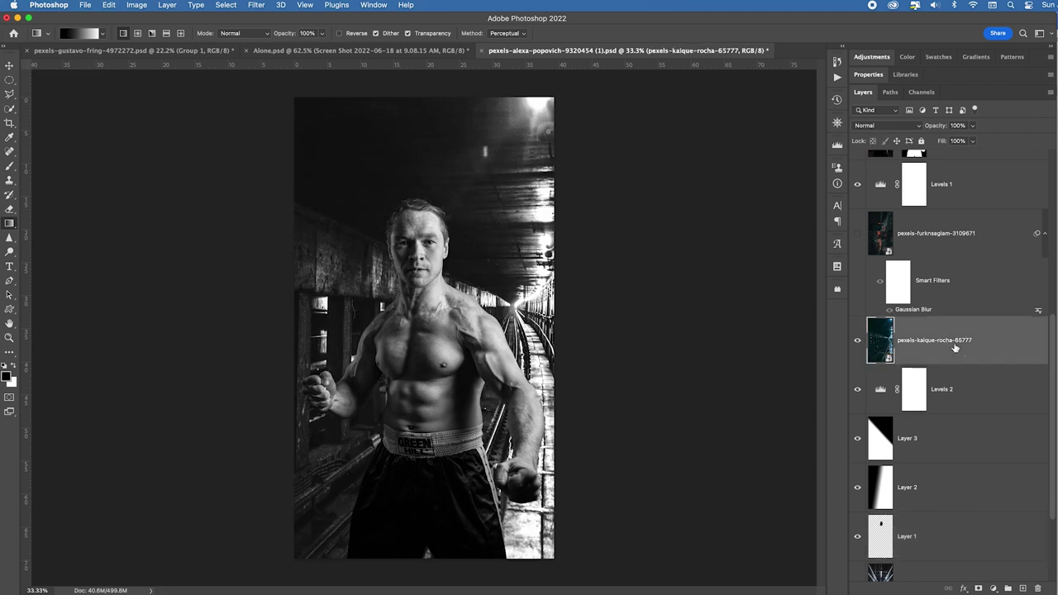
key(super+t)
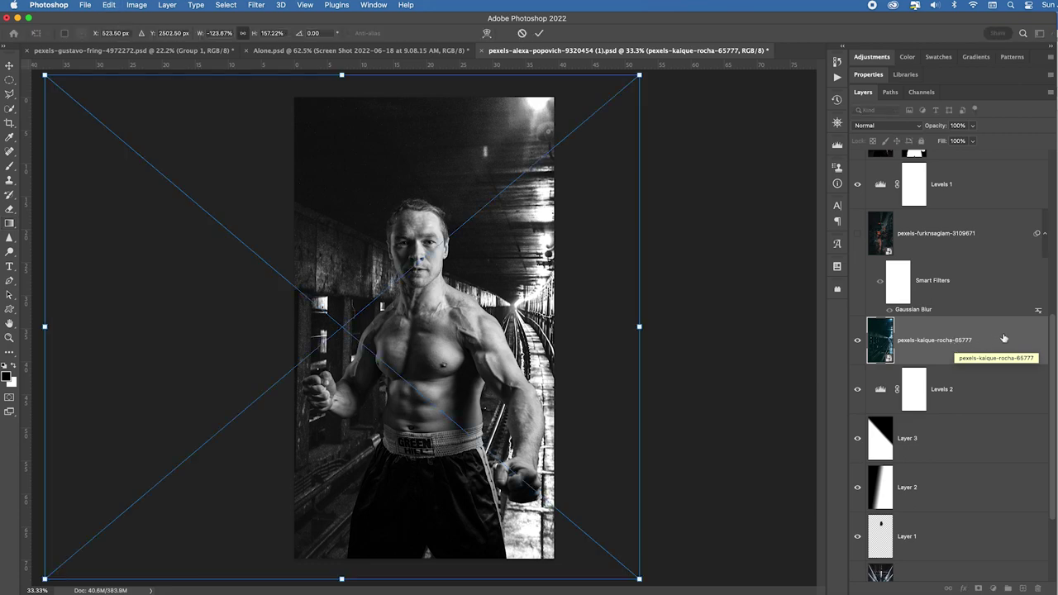
drag(500, 307, 571, 295)
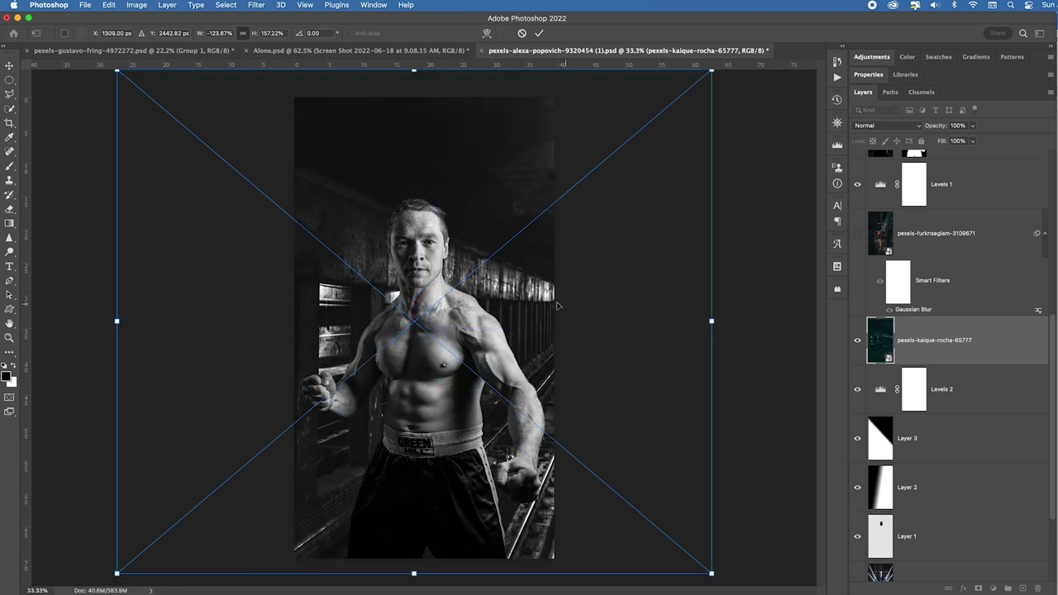
drag(546, 313, 436, 312)
- Flip the tunnel photo horizontally and back, reposition it, and apply the transform
right_click(444, 297)
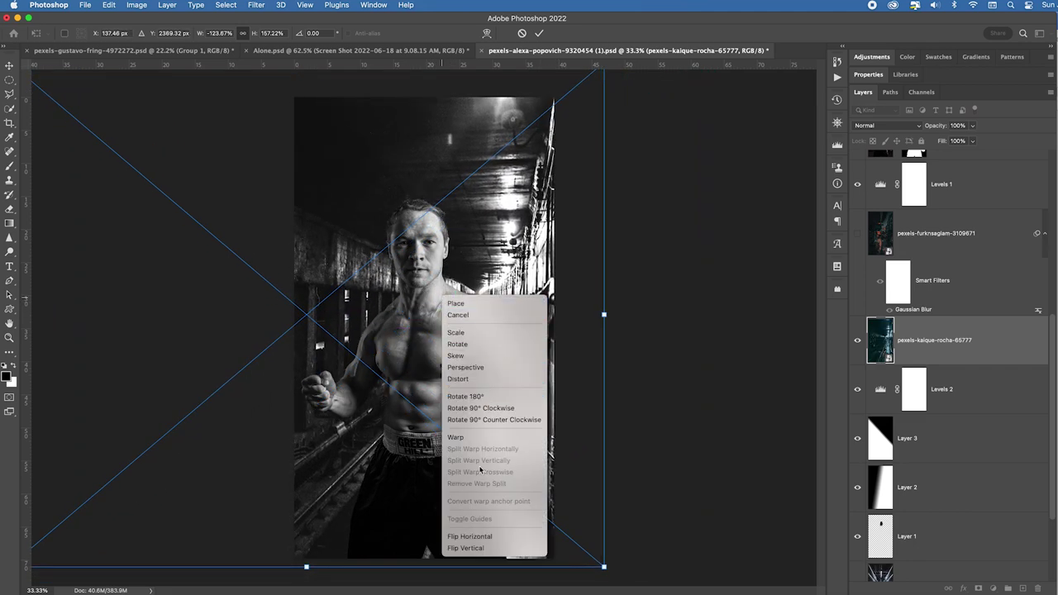
click(495, 540)
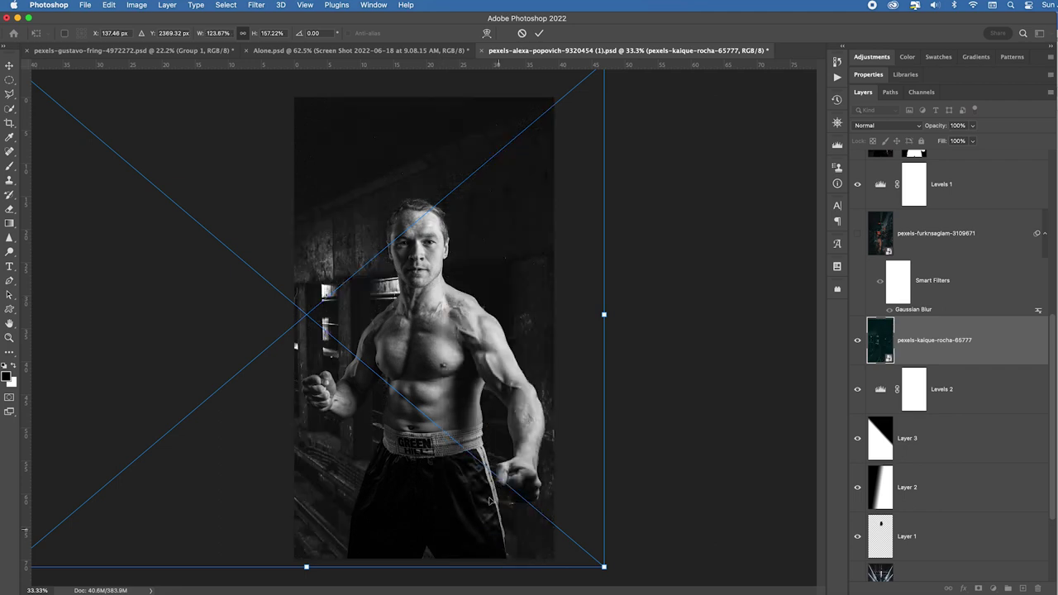
drag(389, 413, 618, 411)
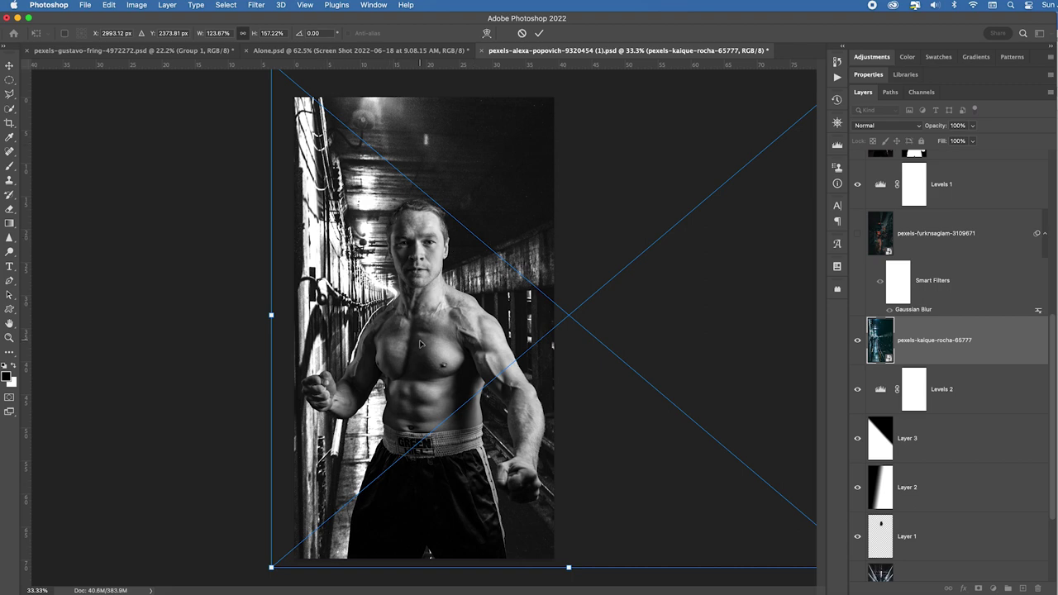
right_click(429, 552)
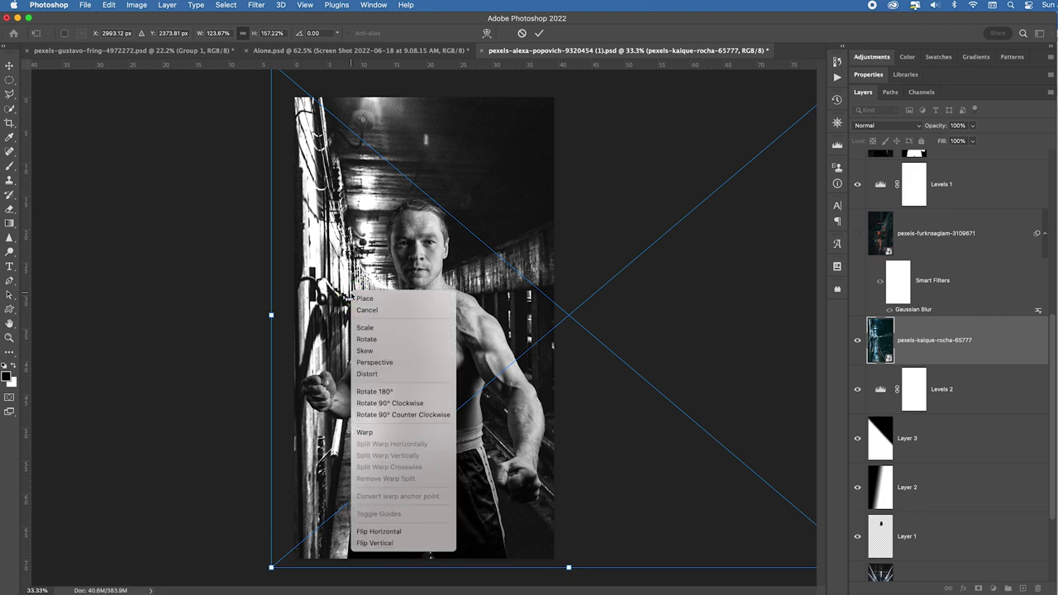
click(415, 532)
drag(581, 411, 377, 401)
key(Return)
key(g)
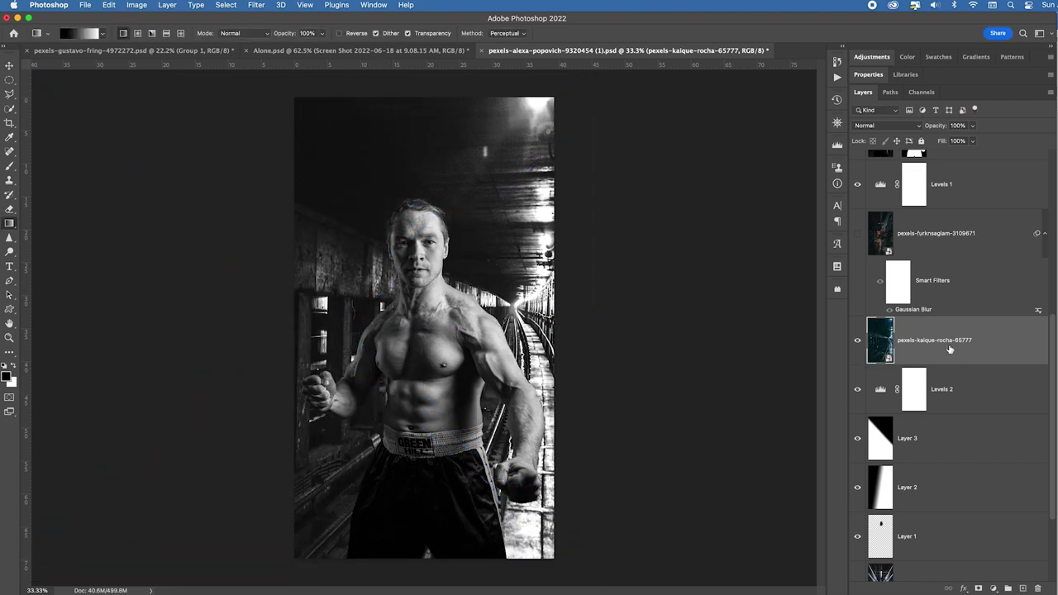
- Delete the unused furknsaglam layer and hide the pipe, tunnel and Layer 1 layers
click(905, 301)
key(Delete)
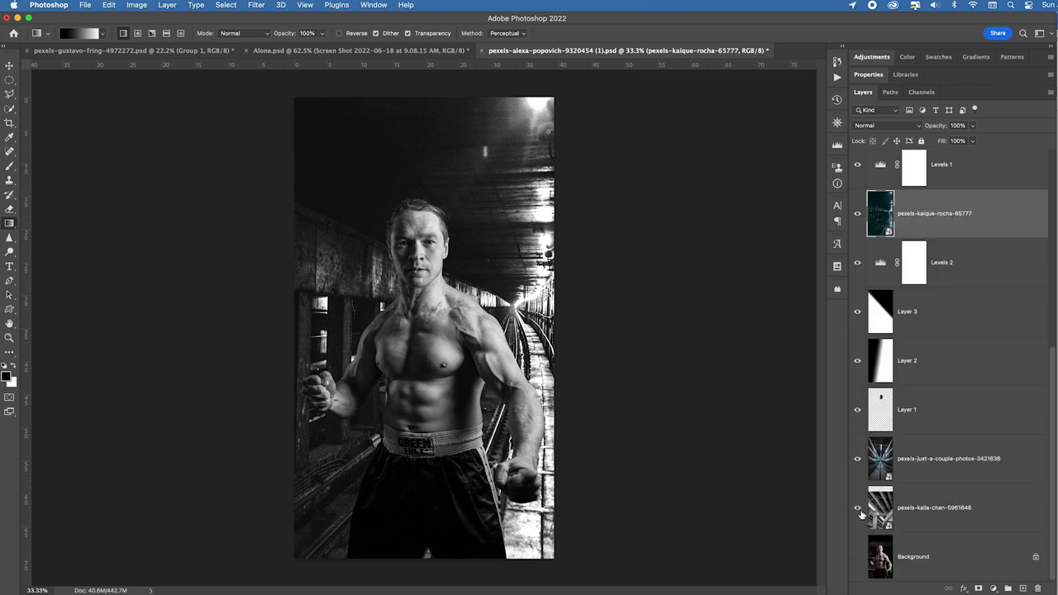
click(858, 459)
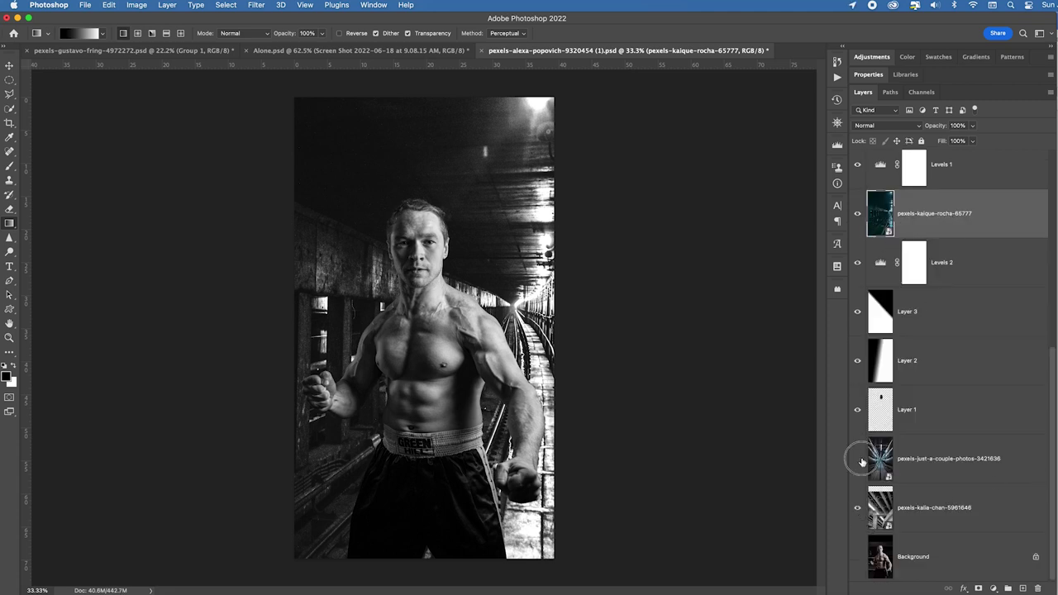
click(857, 214)
click(858, 411)
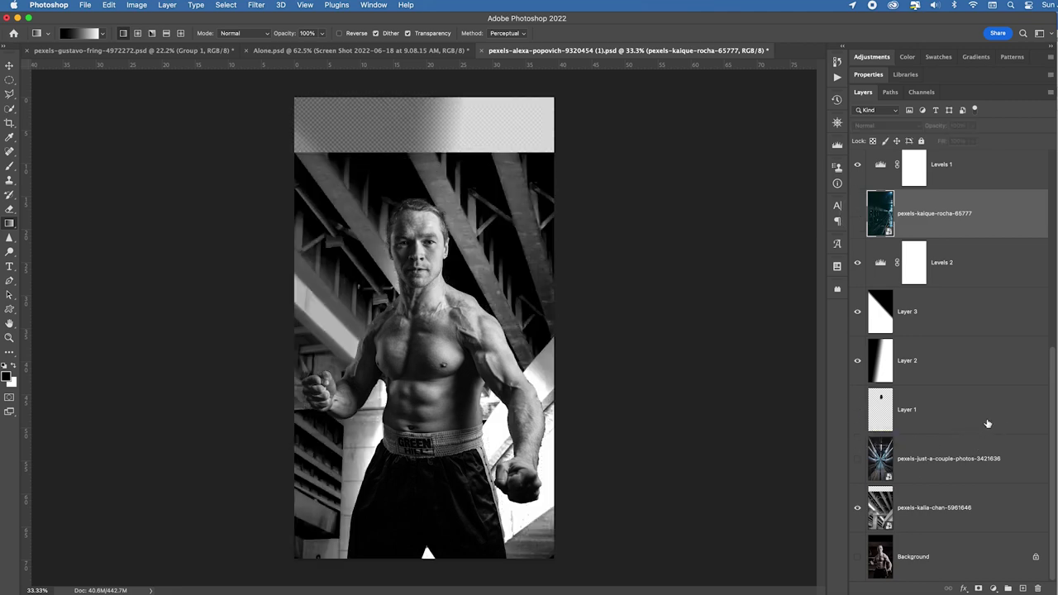
- Move the bridge photo layer up to fill the top of the canvas
click(1016, 503)
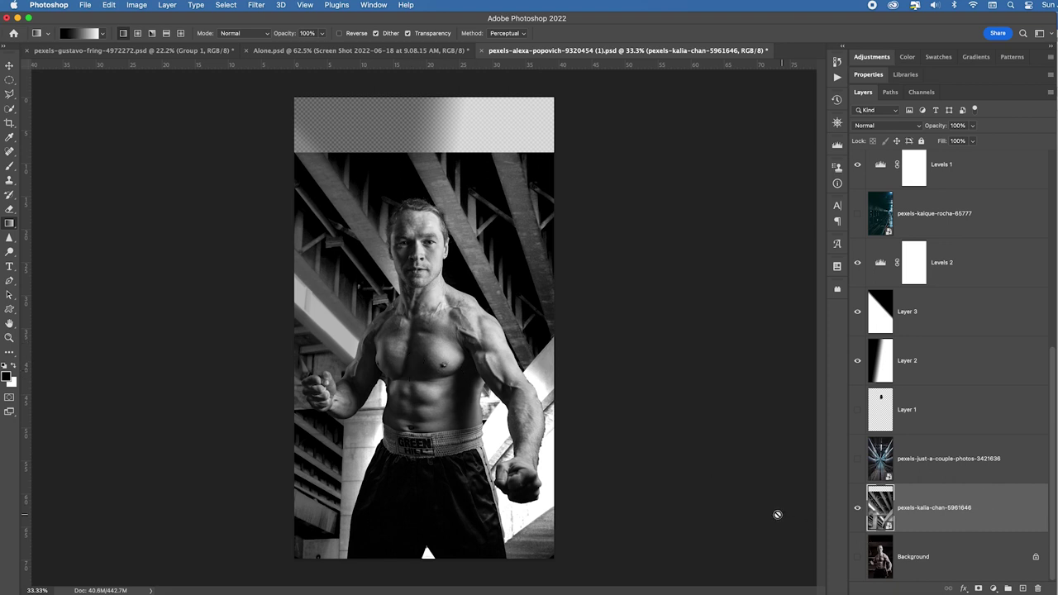
key(v)
drag(499, 322, 496, 212)
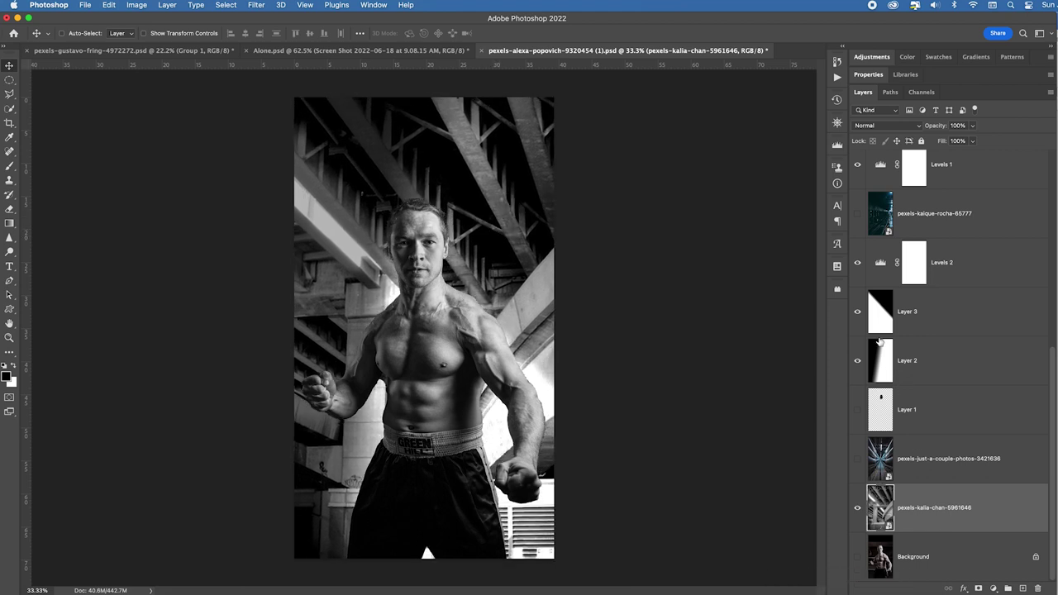
- Compare the Layer 3 and Layer 2 gradients off and on, then show the tunnel photo again
click(858, 312)
click(857, 361)
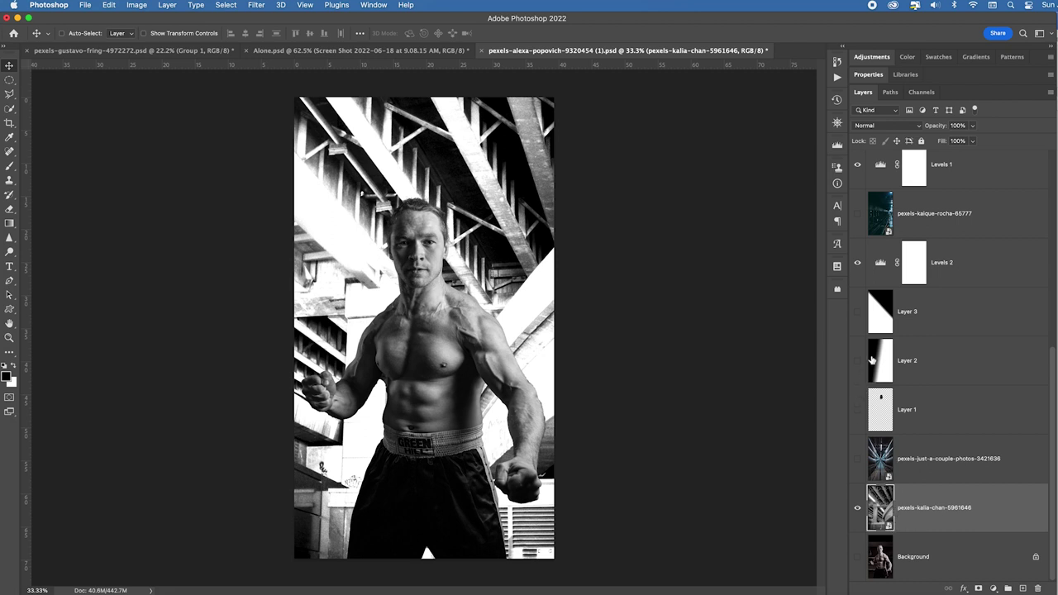
click(858, 367)
click(858, 312)
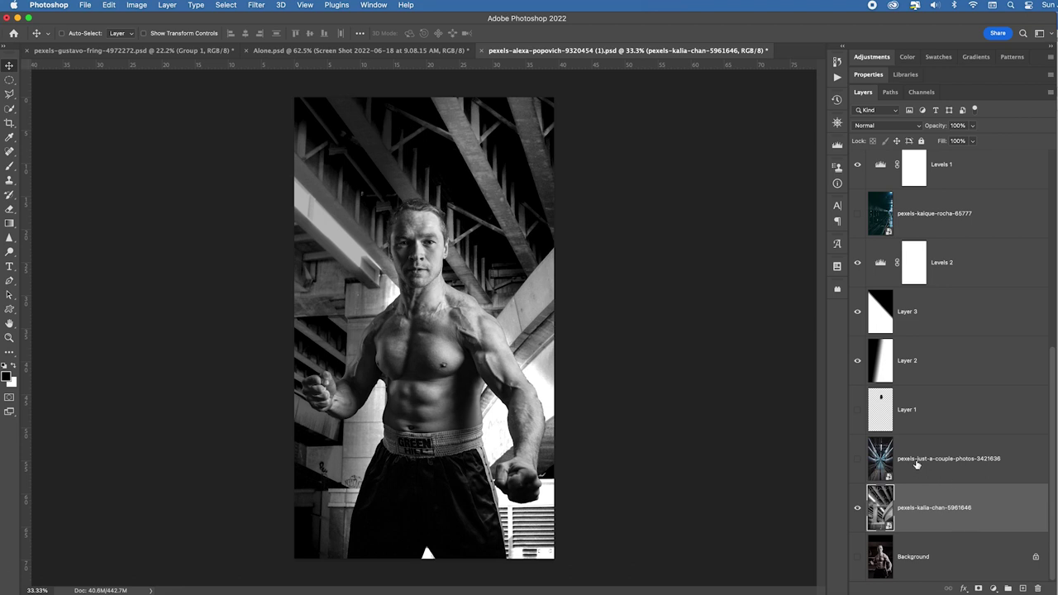
scroll(929, 453, up, 5)
click(857, 400)
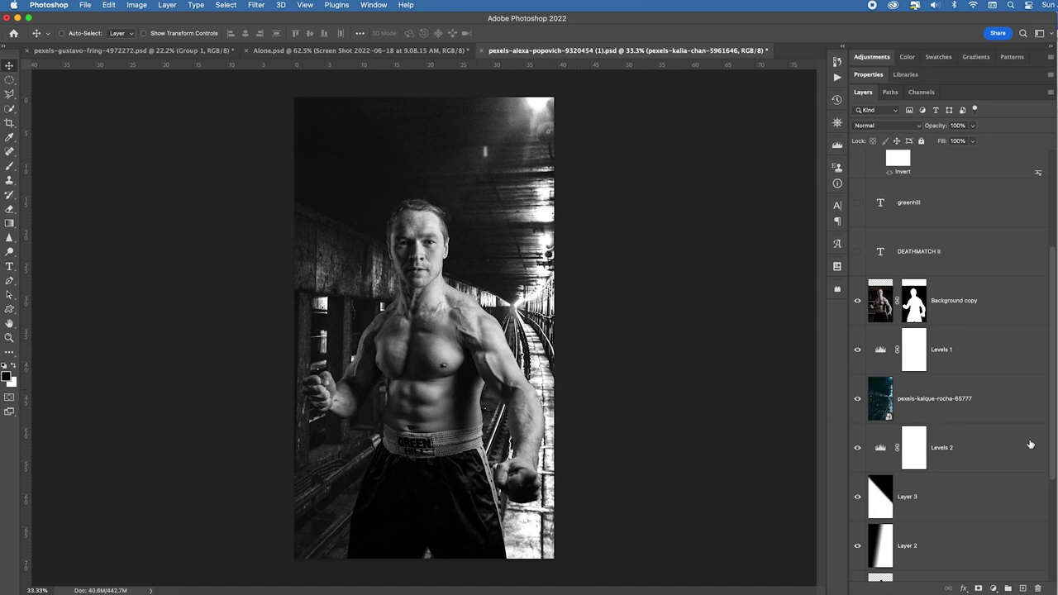
click(858, 352)
click(857, 352)
click(857, 302)
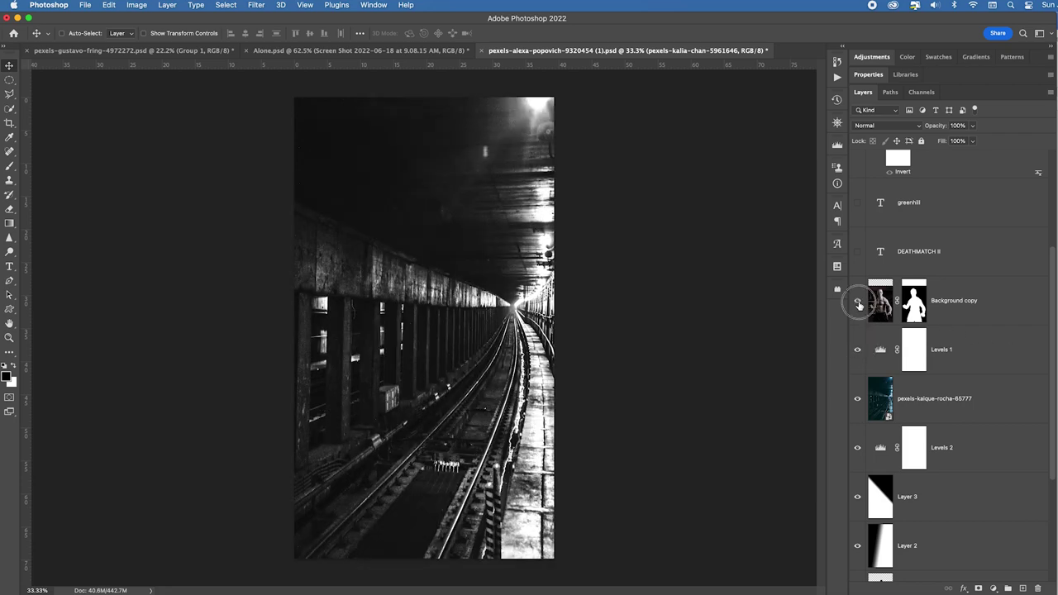
click(857, 302)
scroll(990, 338, up, 3)
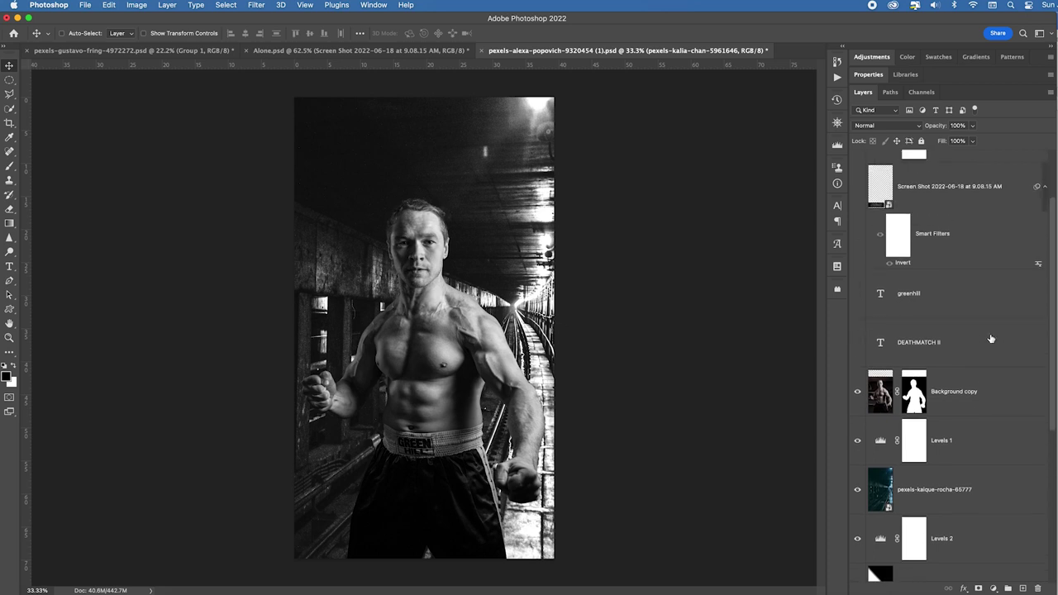
scroll(1017, 435, down, 10)
click(857, 557)
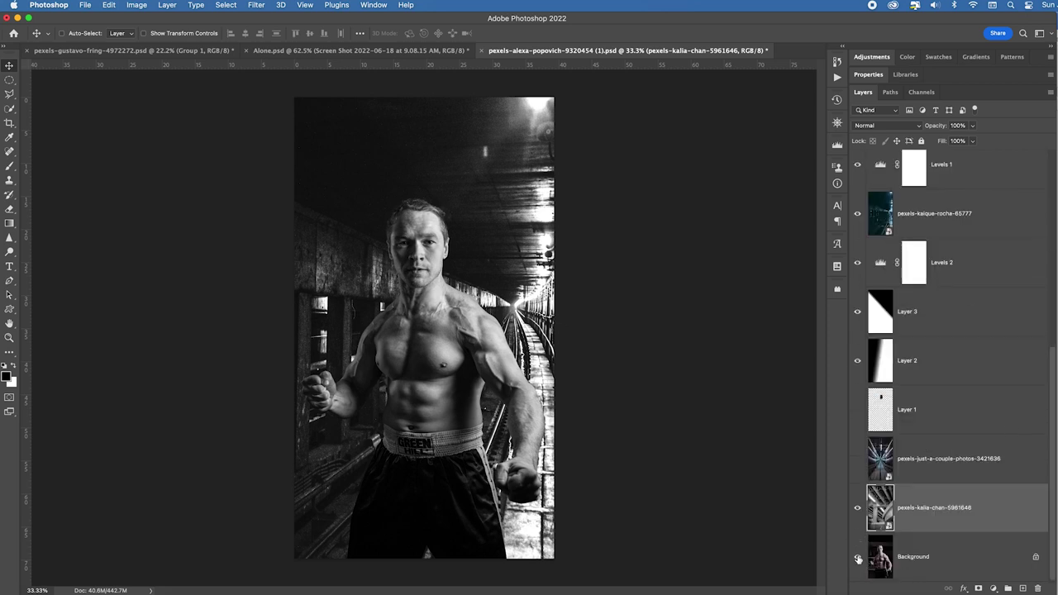
alt+click(857, 557)
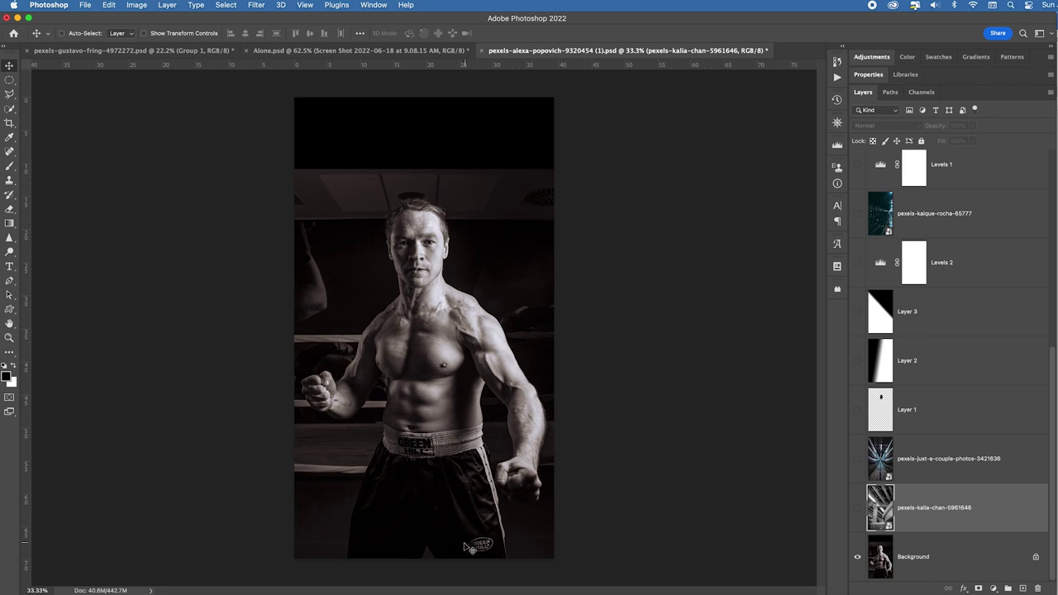
alt+click(858, 557)
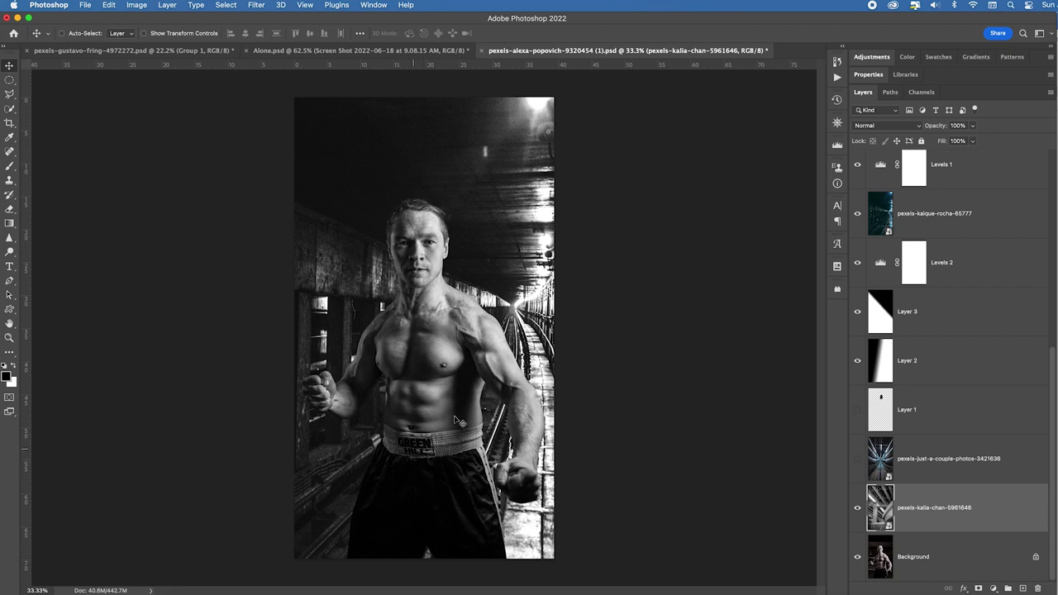
scroll(979, 307, up, 8)
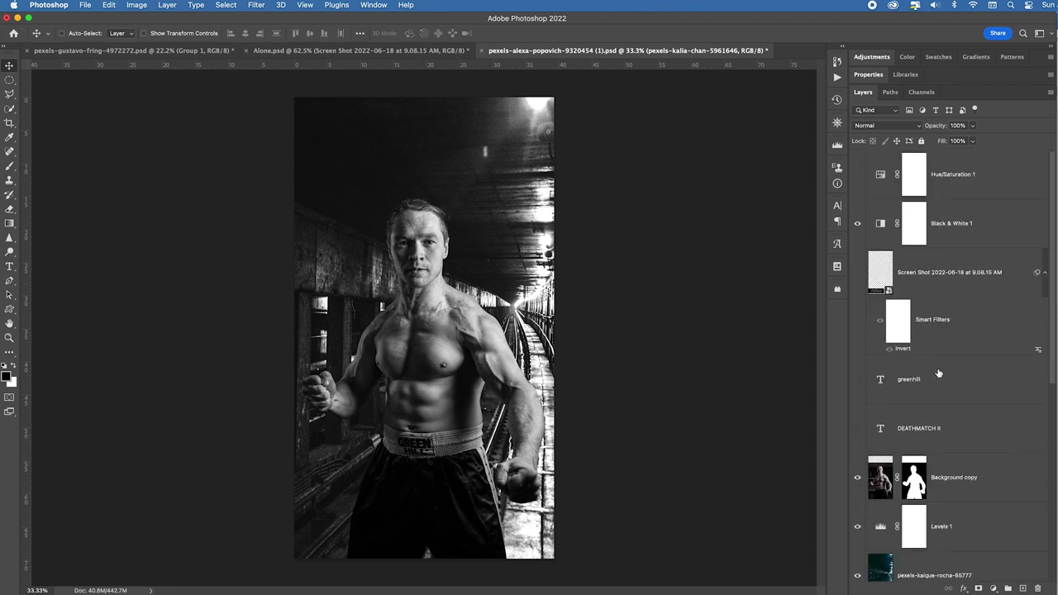
click(858, 382)
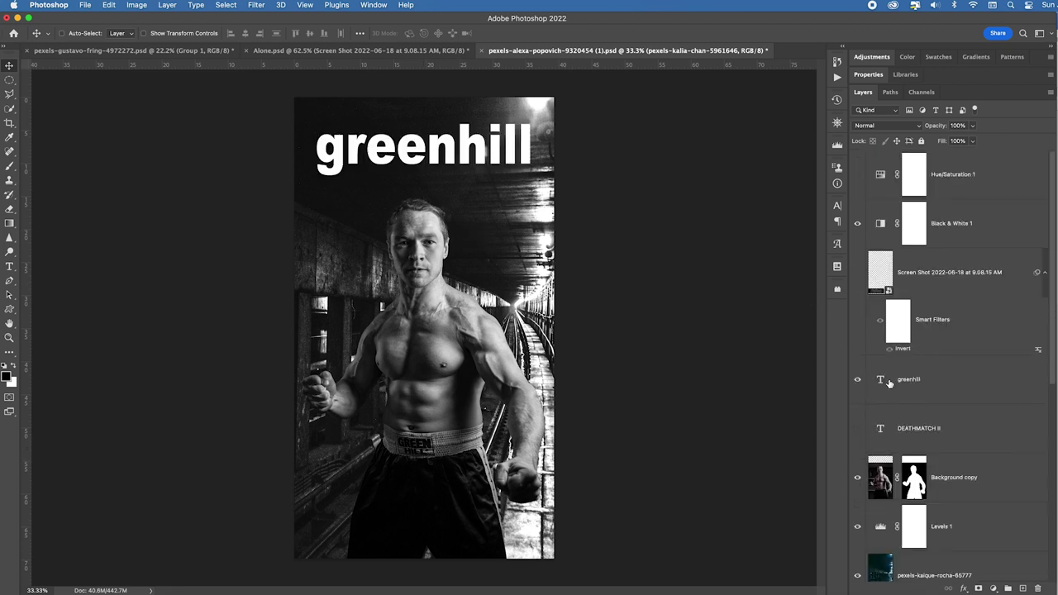
double_click(881, 380)
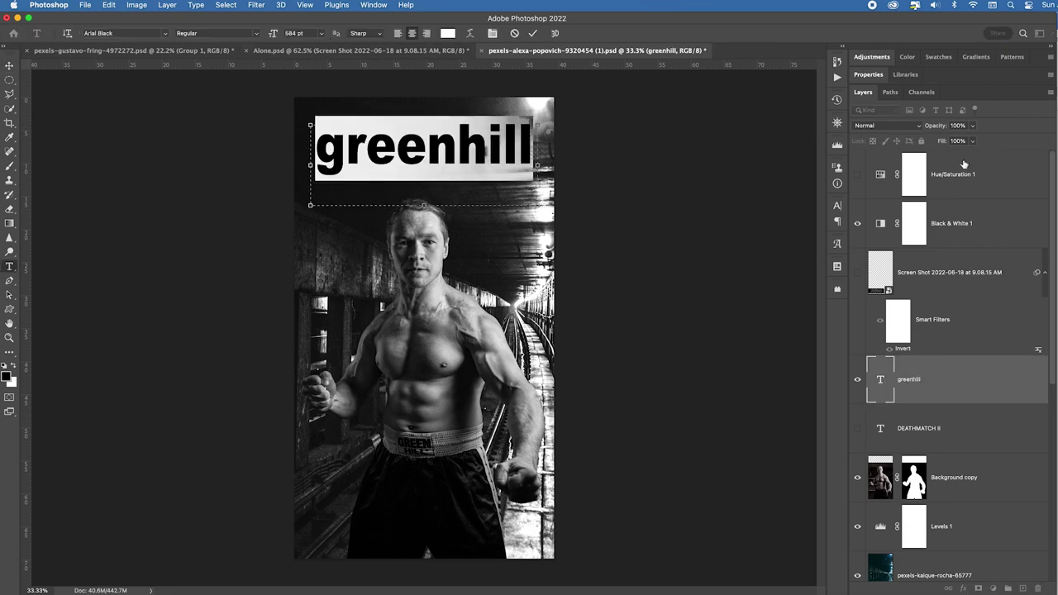
key(Escape)
key(v)
click(857, 431)
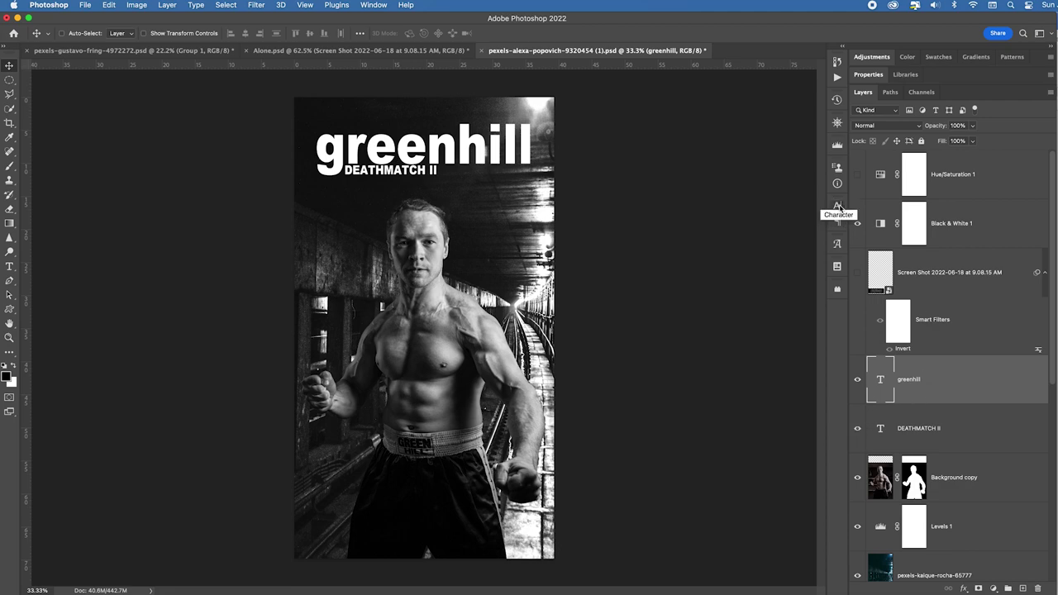
click(374, 5)
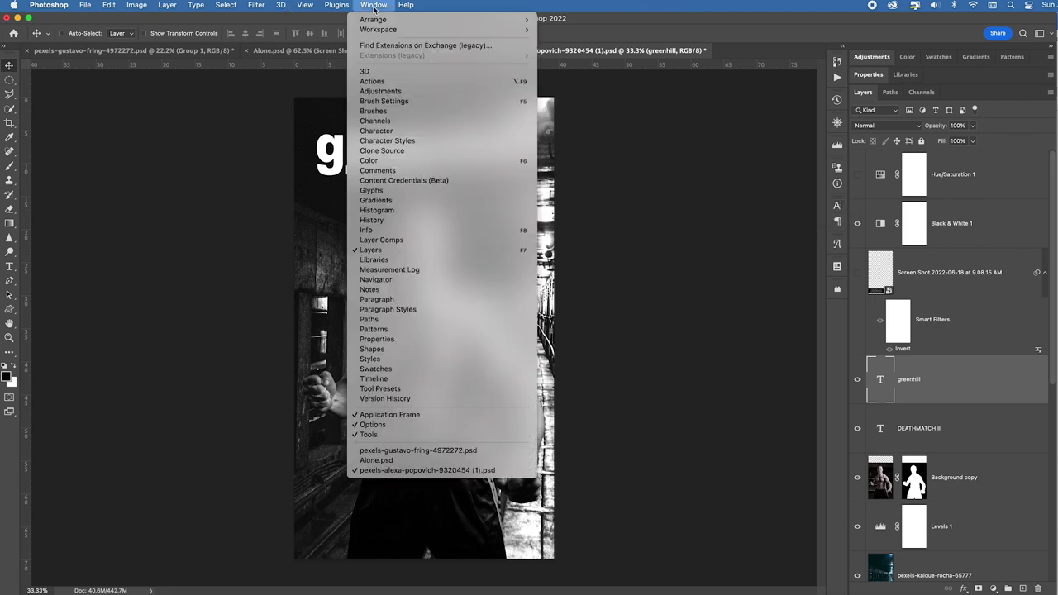
click(530, 134)
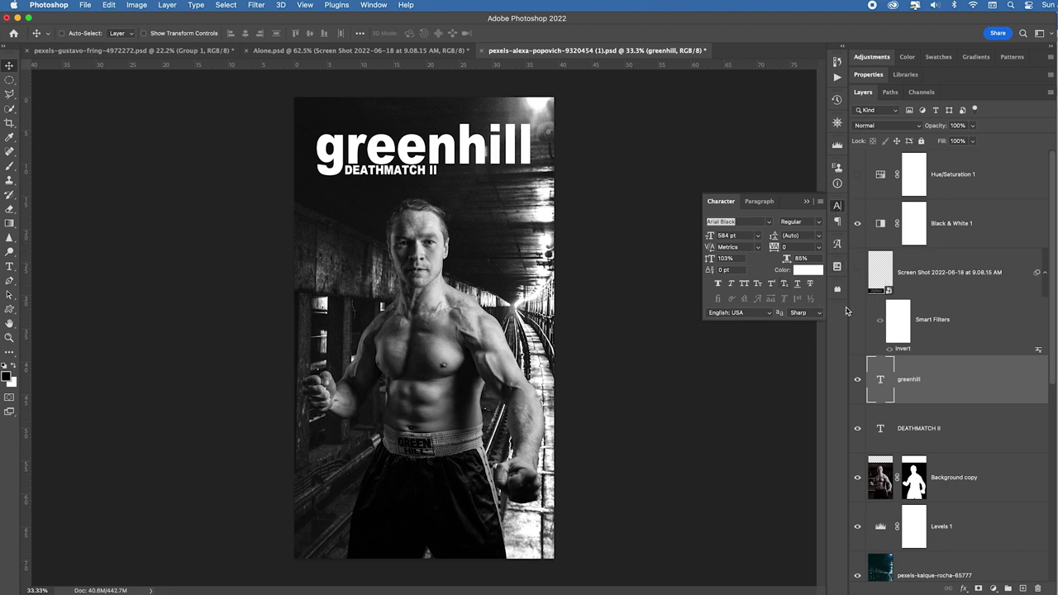
- Nudge the DEATHMATCH II layer right and down, checking alignment against a temporary horizontal guide
click(868, 278)
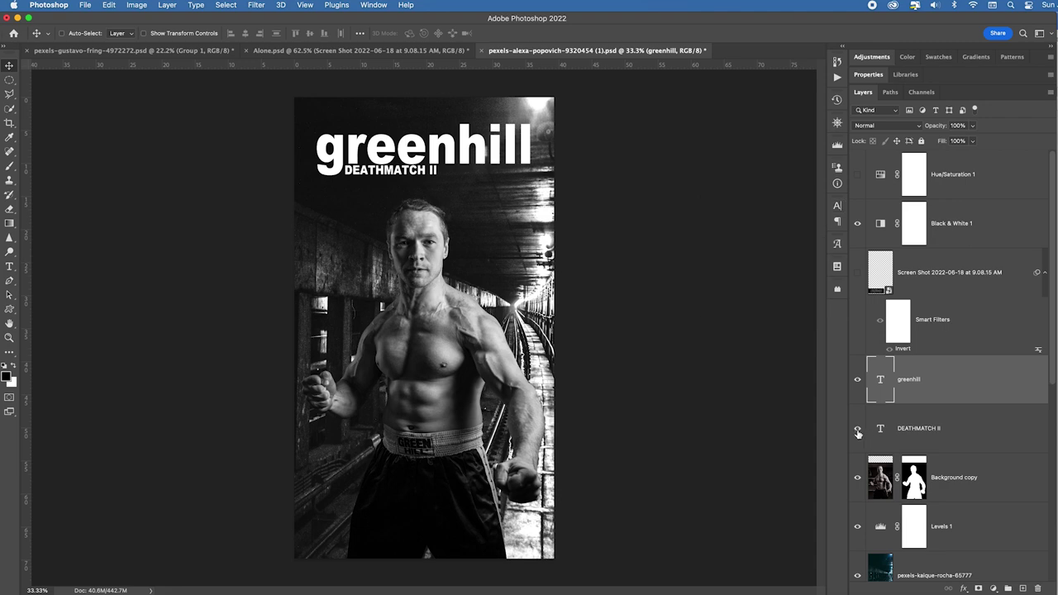
click(857, 430)
click(857, 430)
click(917, 428)
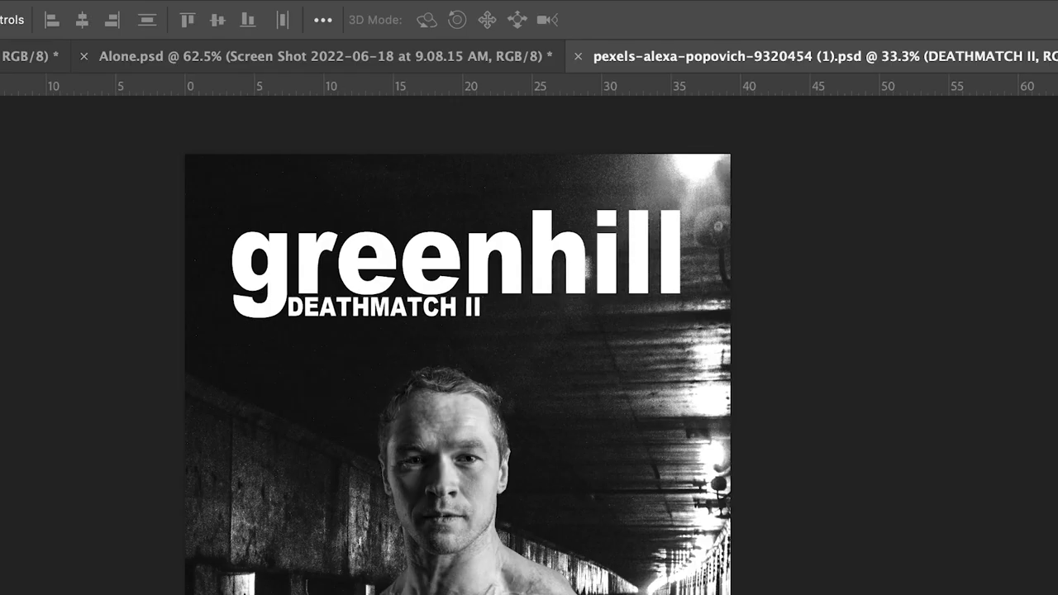
key(Right)
key(Right)
key(Right)
key(Down)
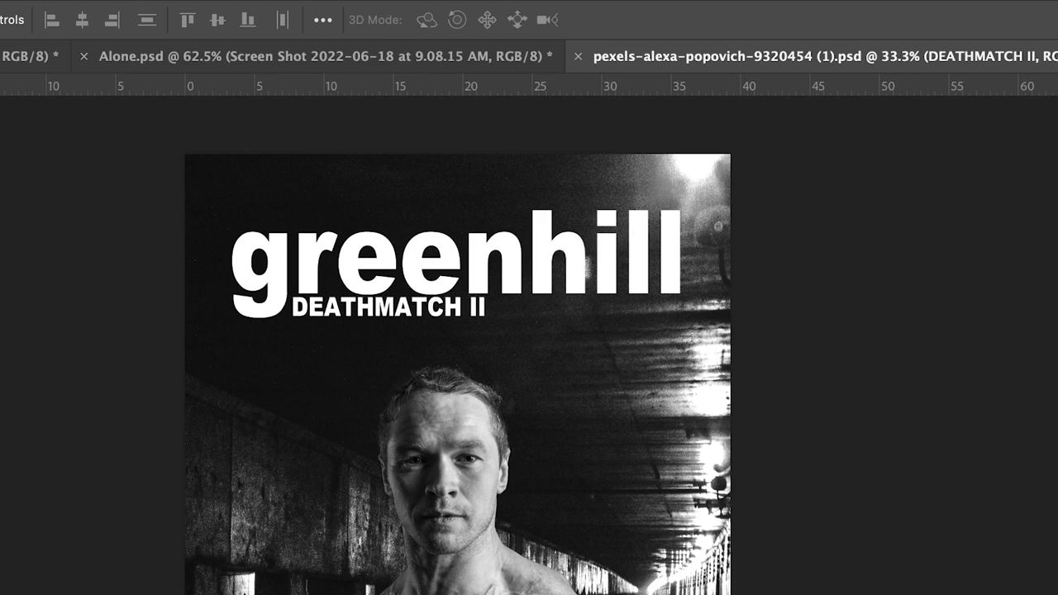
key(Down)
key(Down)
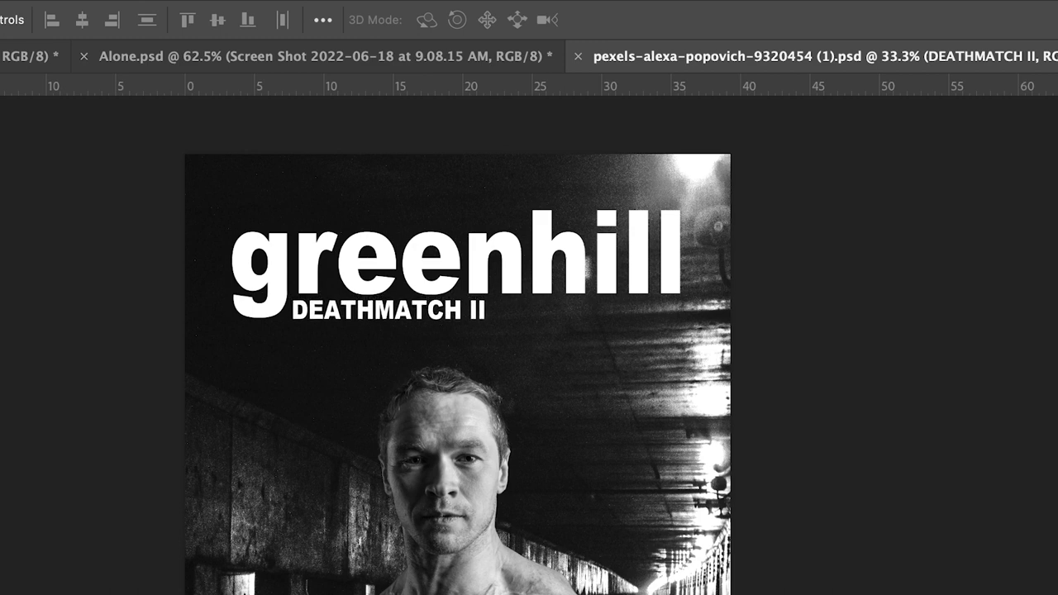
key(Up)
key(Up)
key(Up)
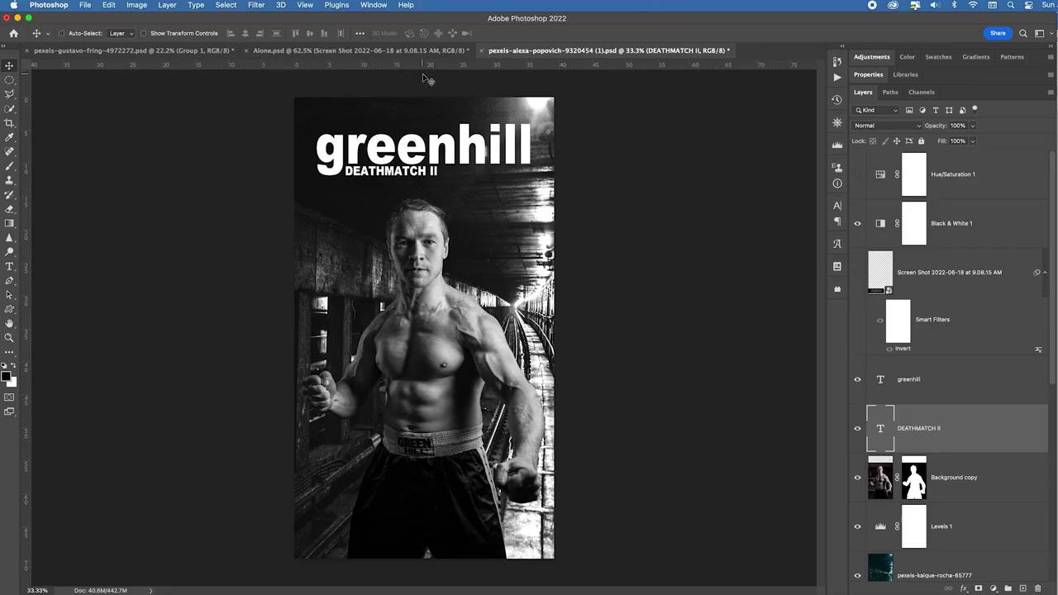
drag(489, 68, 483, 175)
drag(695, 174, 694, 70)
- Show the Screen Shot credits layer and darken it with Levels black input 46
click(857, 272)
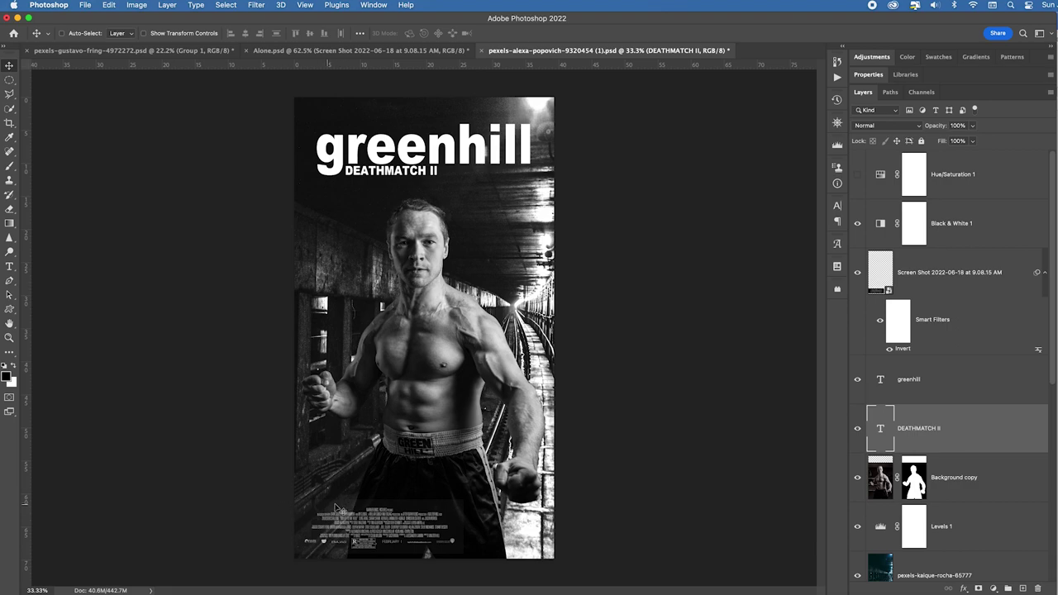
drag(378, 482, 396, 262)
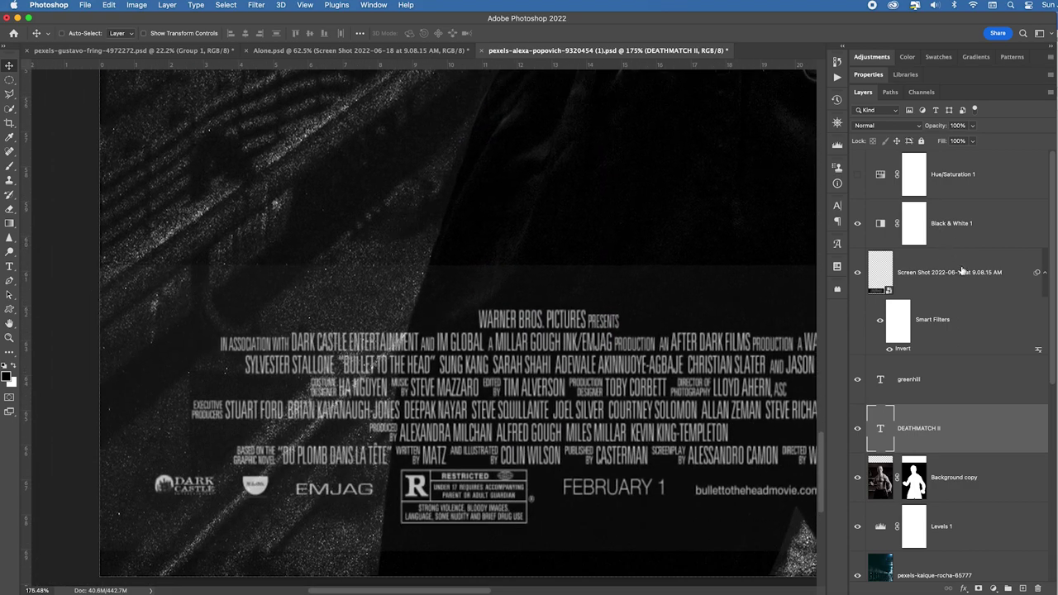
click(905, 287)
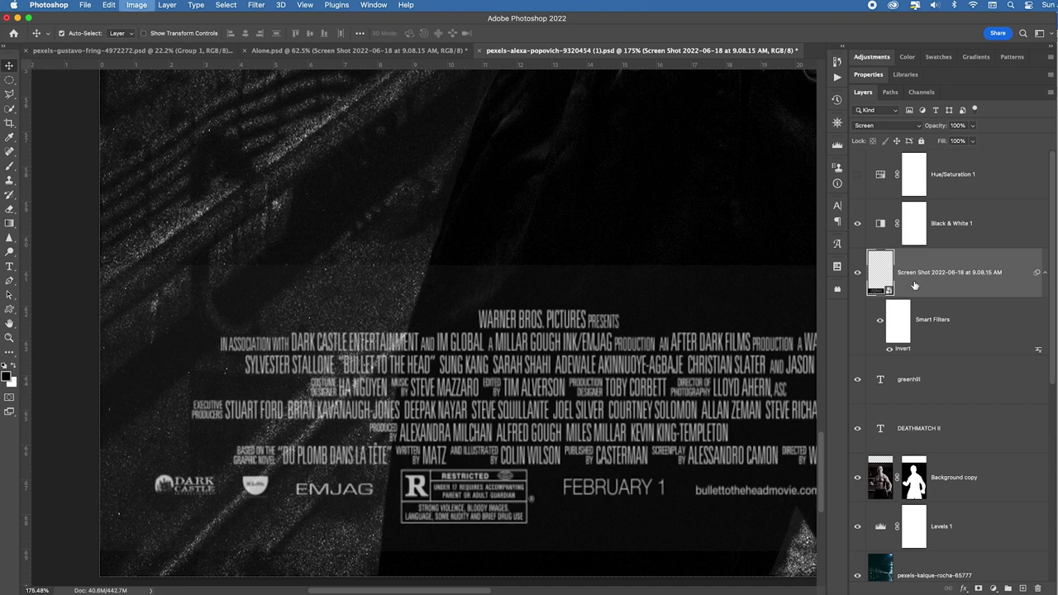
key(super+l)
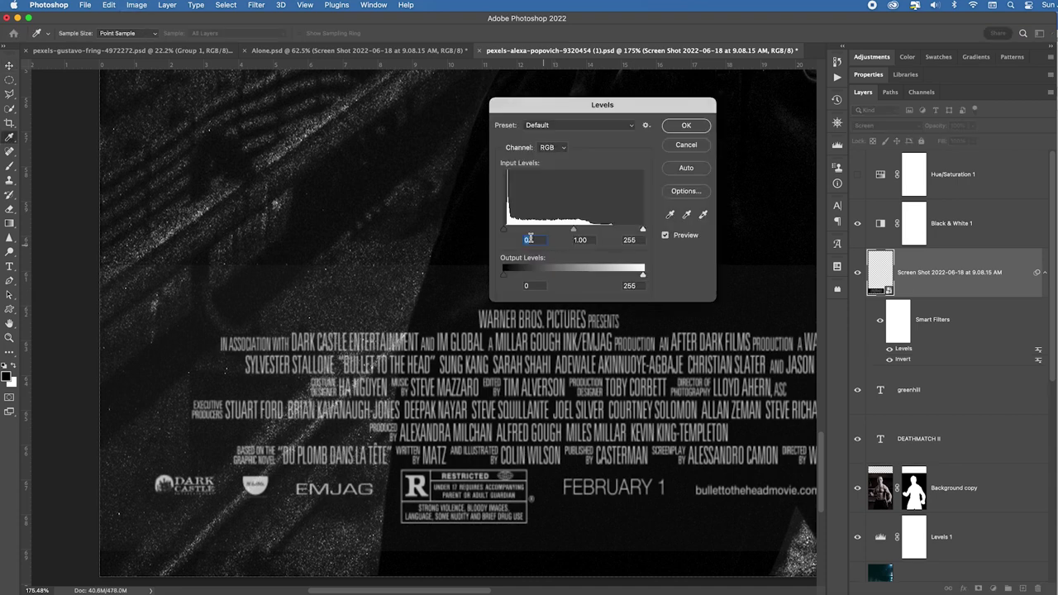
drag(504, 230, 529, 233)
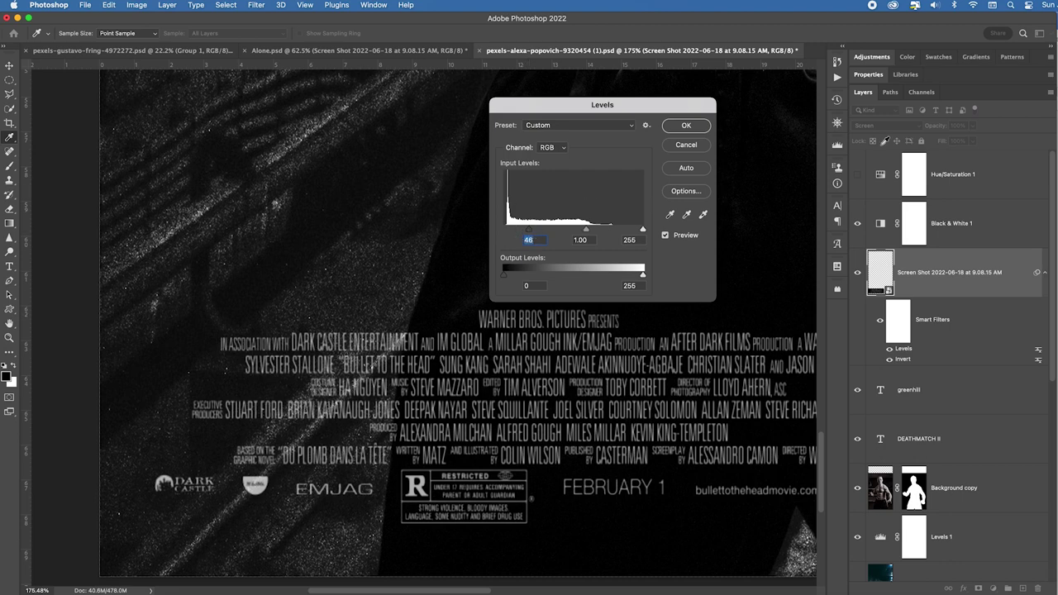
click(704, 129)
key(super+0)
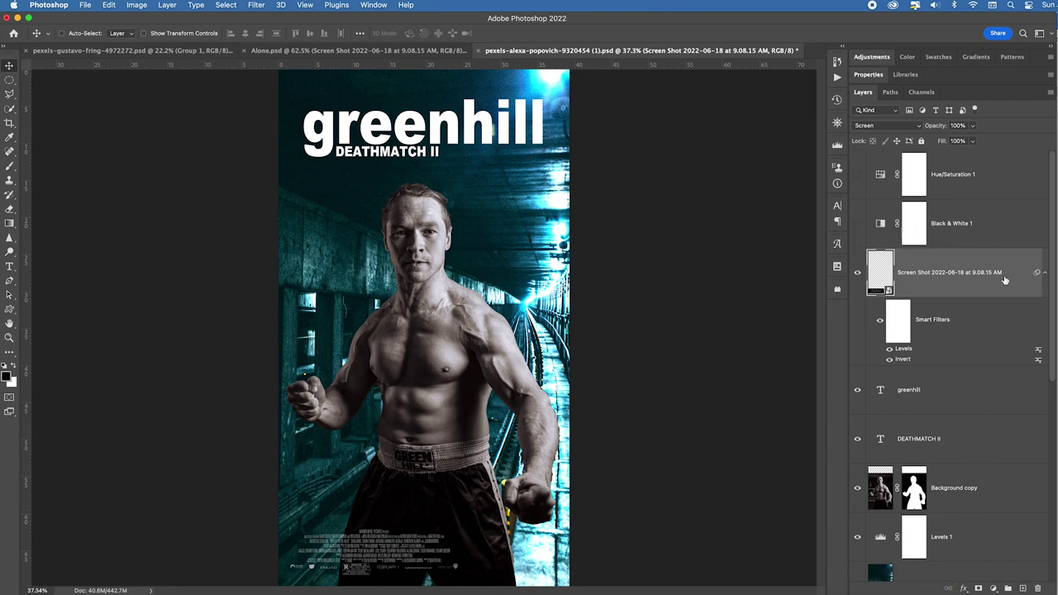
- Re-enable the Black & White 1 adjustment layer to restore the toned poster look
click(857, 225)
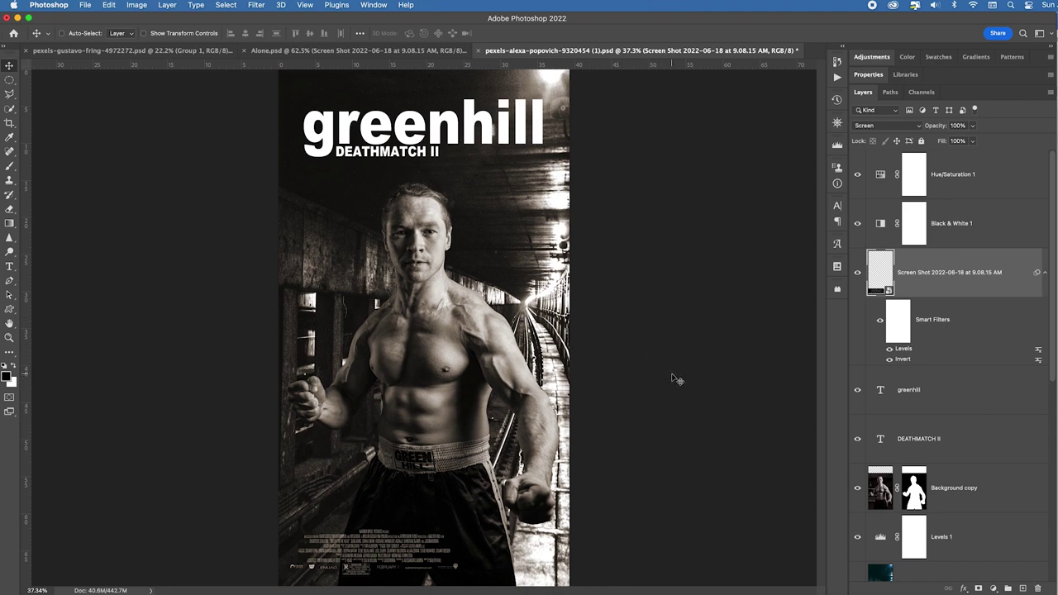
scroll(944, 337, down, 5)
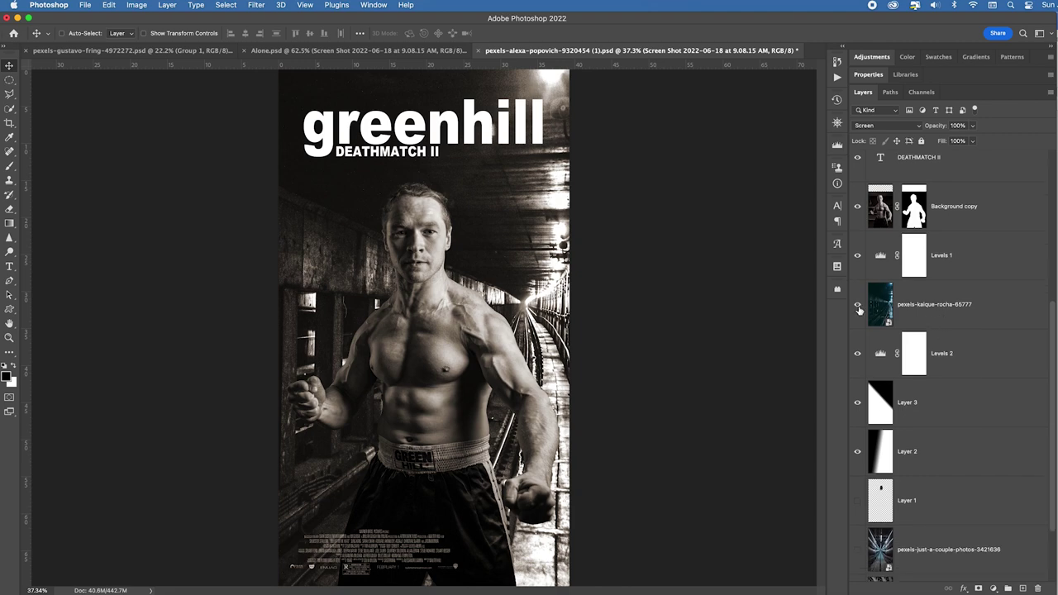
- Hide the pexels-kaique-rocha-65777 rail-tunnel layer and show the pexels-just-a-couple-photos-3421636 pipe-tunnel layer
click(858, 306)
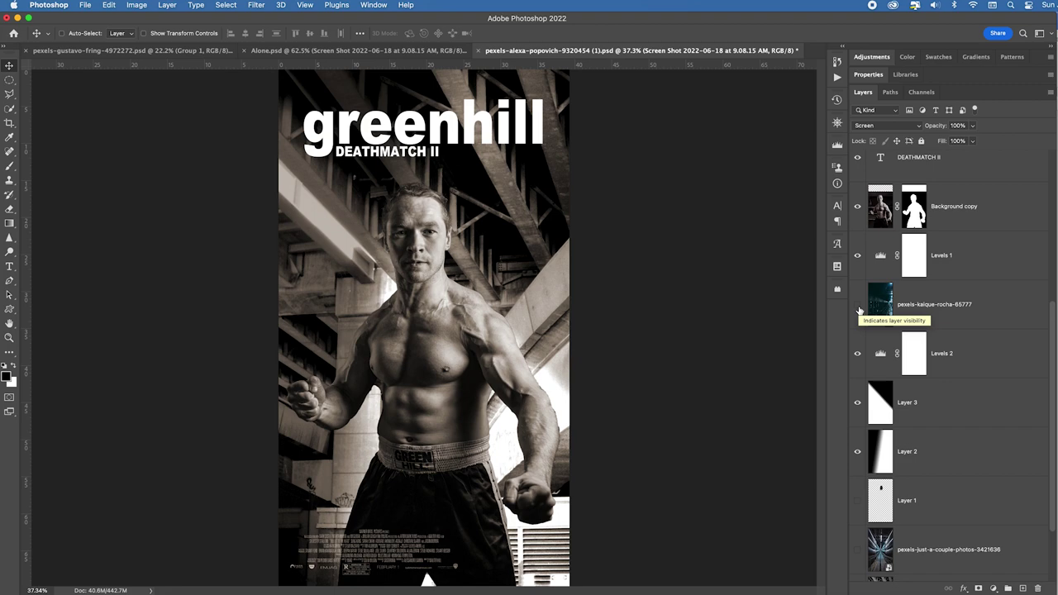
scroll(860, 310, down, 2)
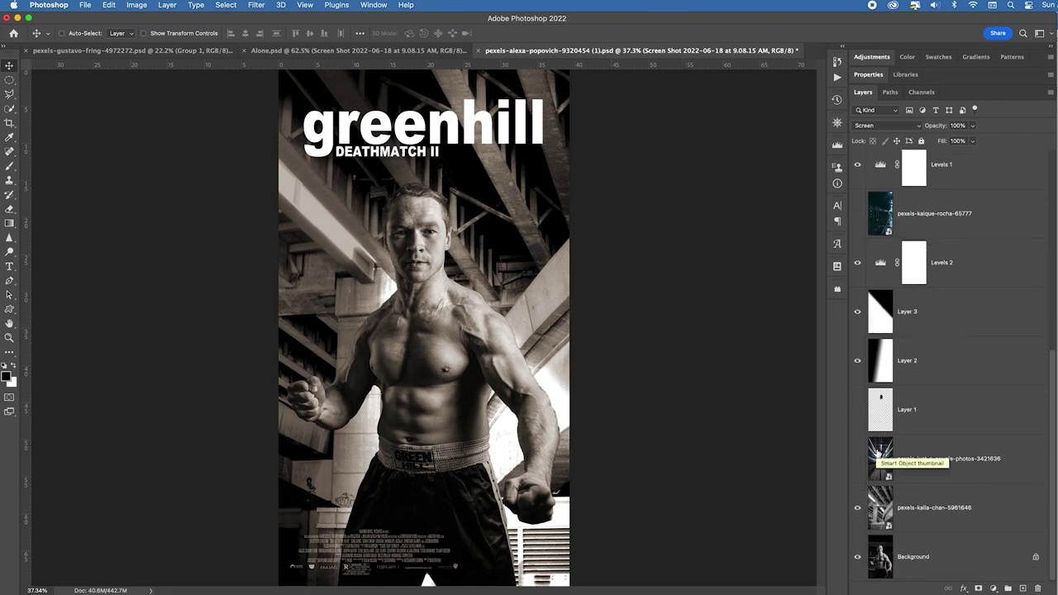
click(857, 459)
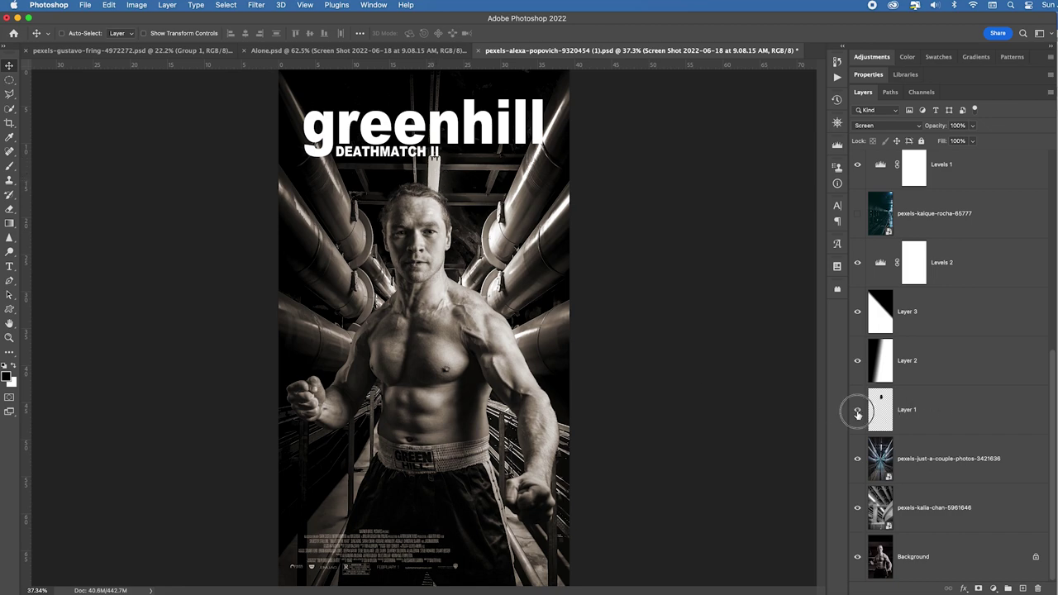
- Toggle the light-streak layer under DEATHMATCH II off and on to compare, leaving it visible
click(857, 412)
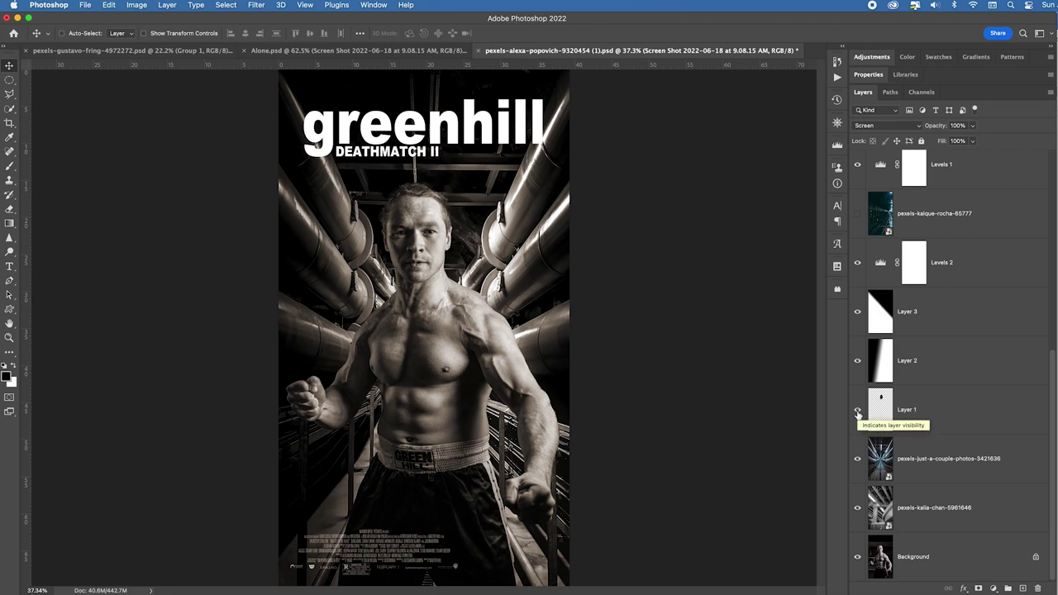
click(858, 413)
click(857, 414)
click(858, 415)
click(857, 413)
- Group Layer 1 and the pexels-just-a-couple-photos pipe photo into Group 1
click(984, 417)
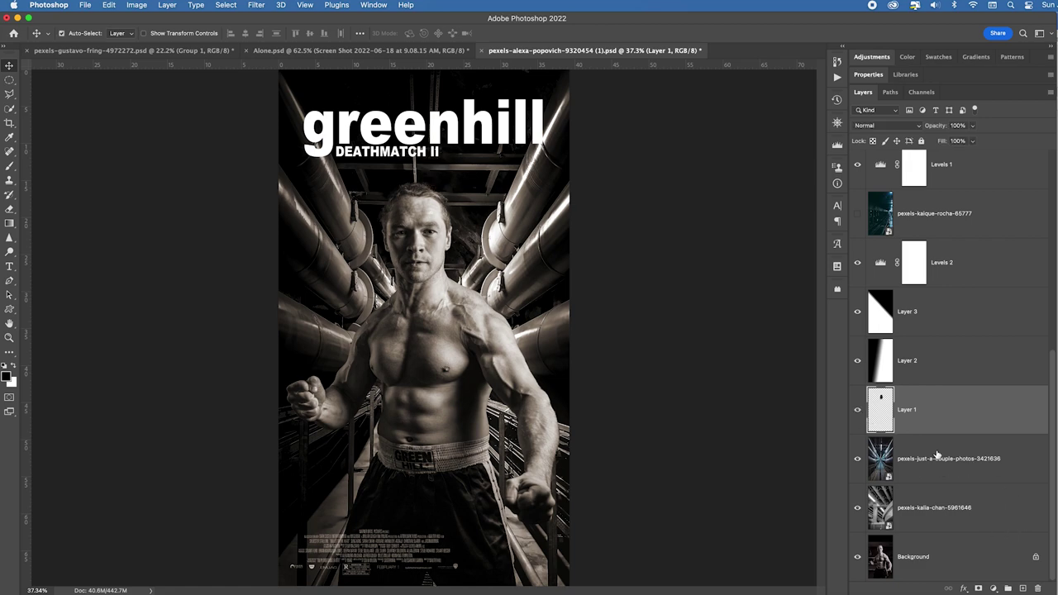
shift+click(936, 454)
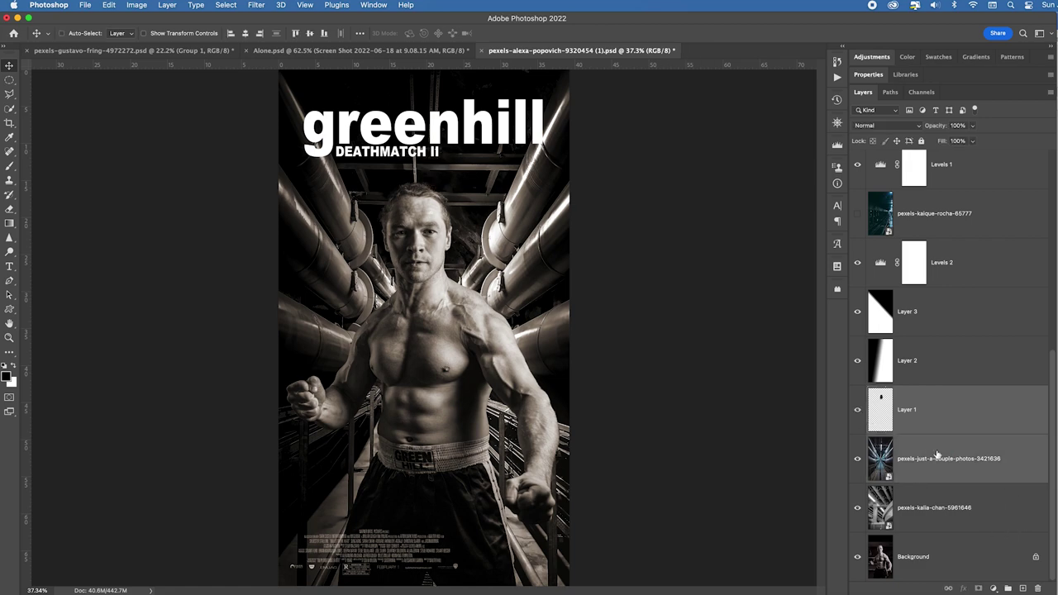
key(super+g)
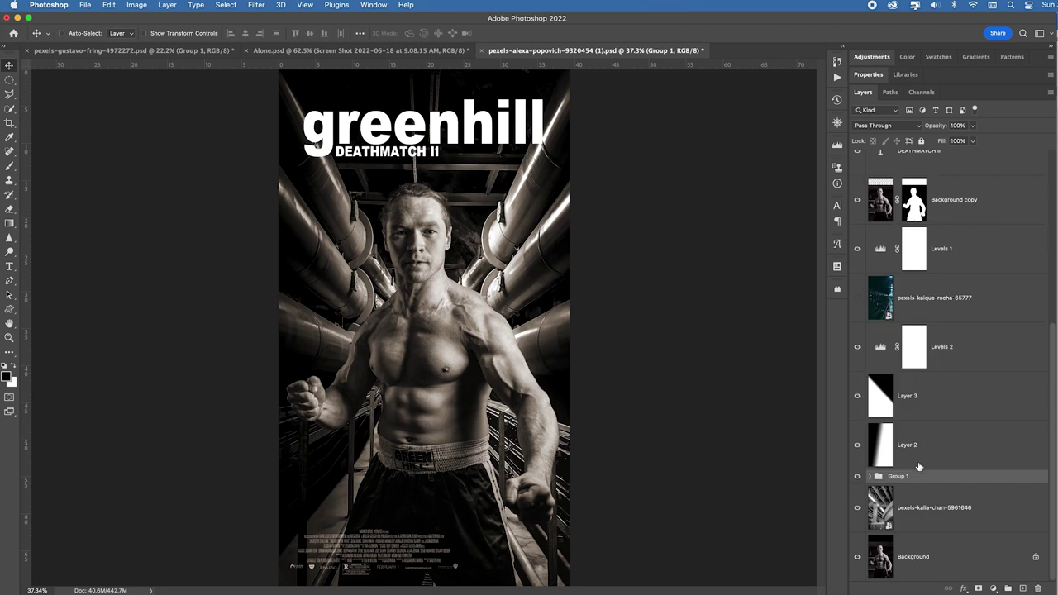
- Toggle Group 1's visibility to compare backgrounds, then expand and collapse it to check its contents
click(857, 477)
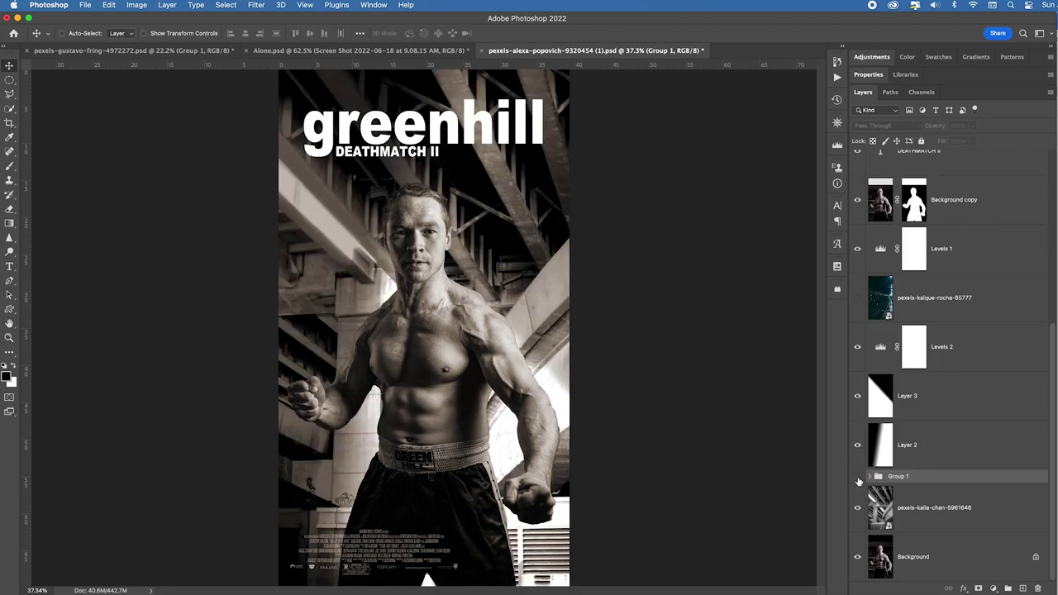
click(857, 477)
click(857, 477)
click(857, 477)
click(869, 477)
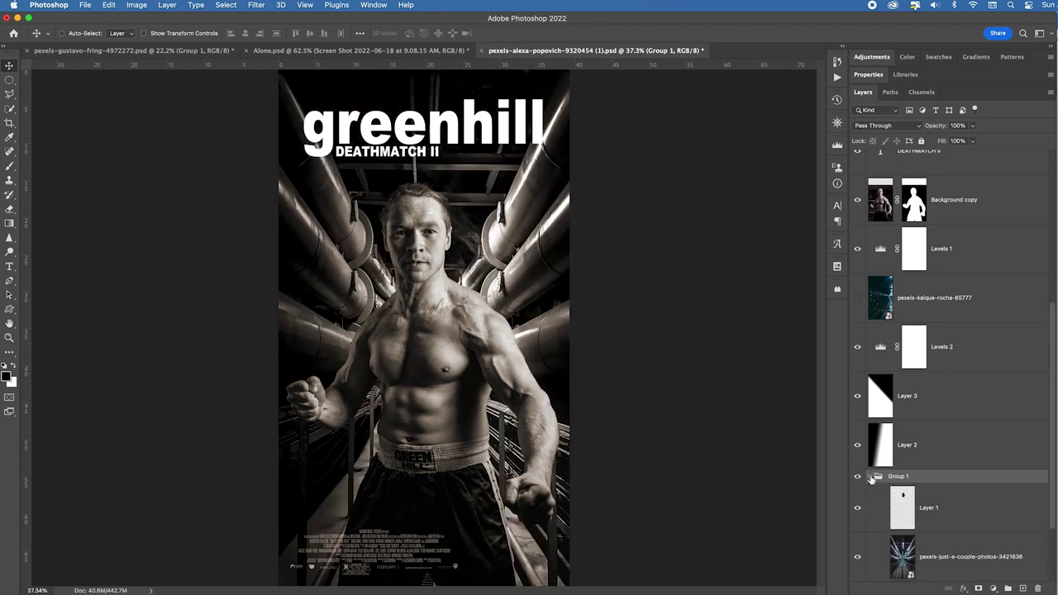
click(870, 477)
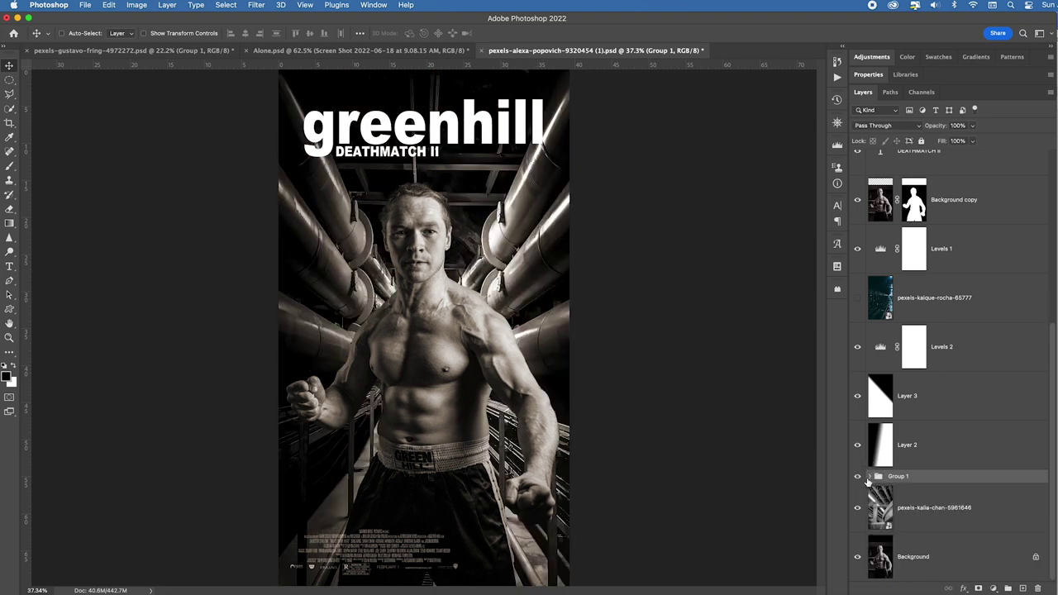